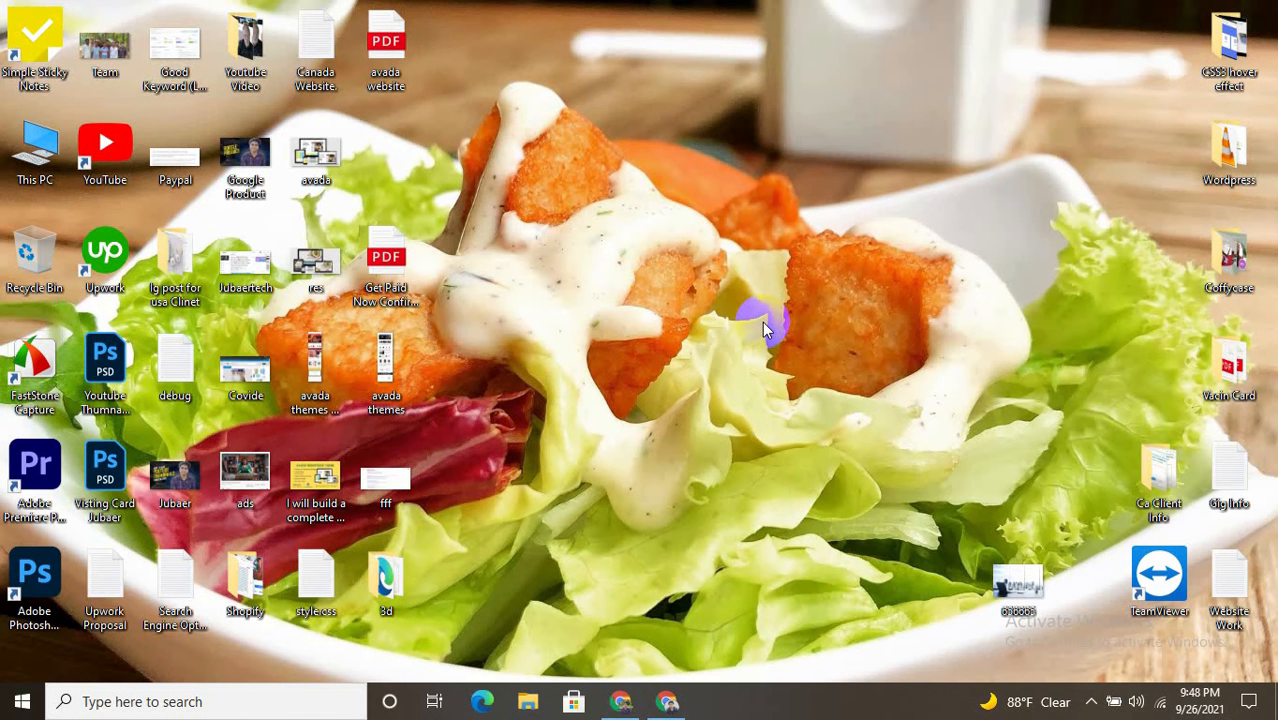
# - Switch to the Chrome window and look over the employee salary rows on Sheet1 of My new sheet
pyautogui.click(622, 702)
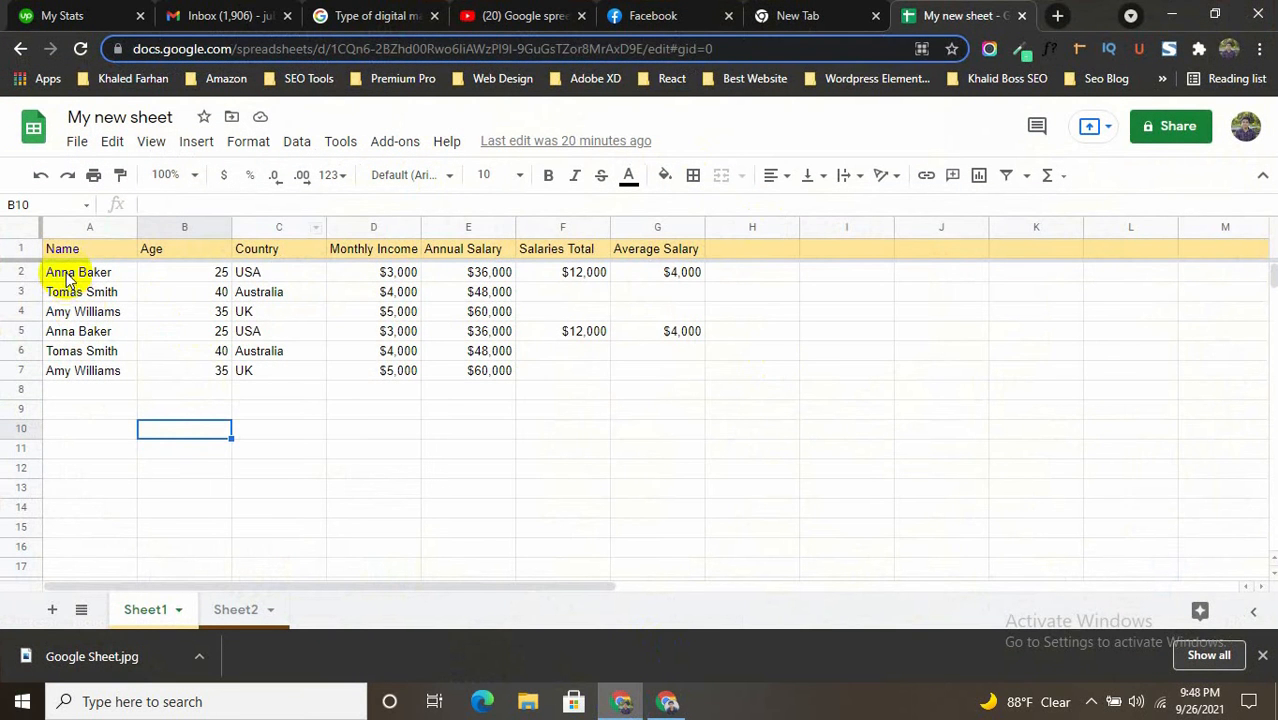
pyautogui.moveTo(70, 273); pyautogui.dragTo(750, 366)
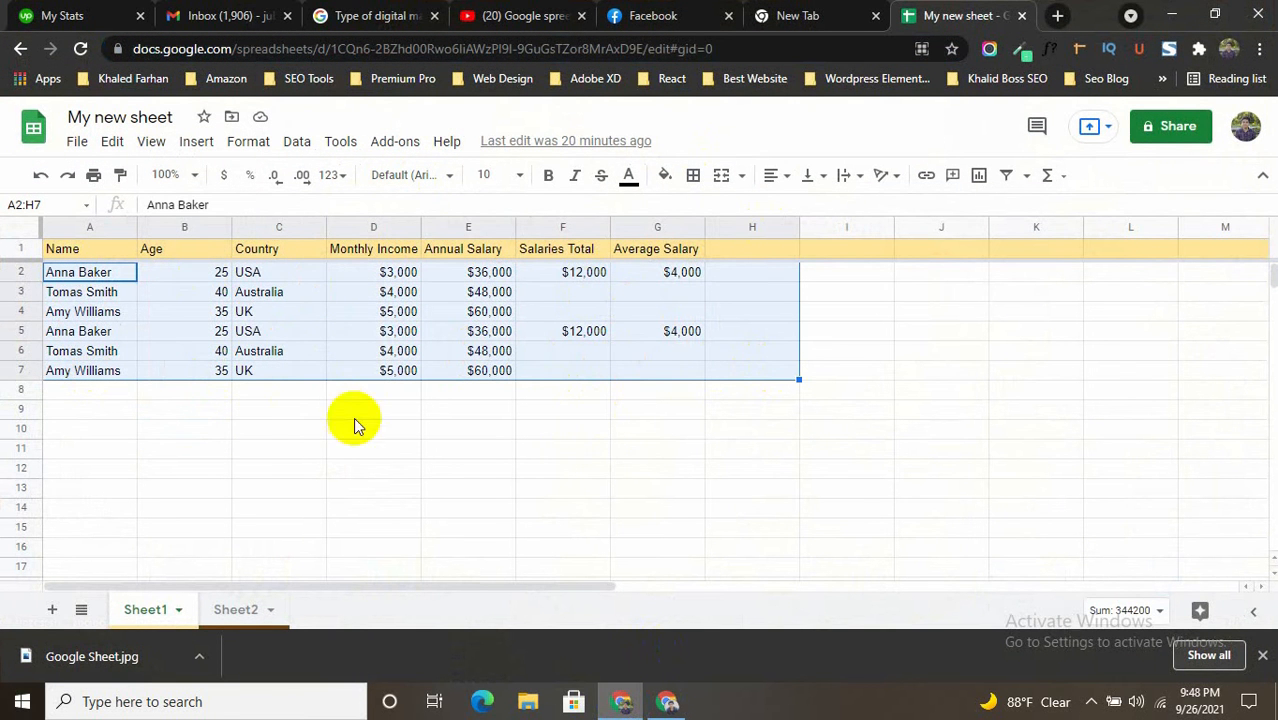
pyautogui.click(1262, 655)
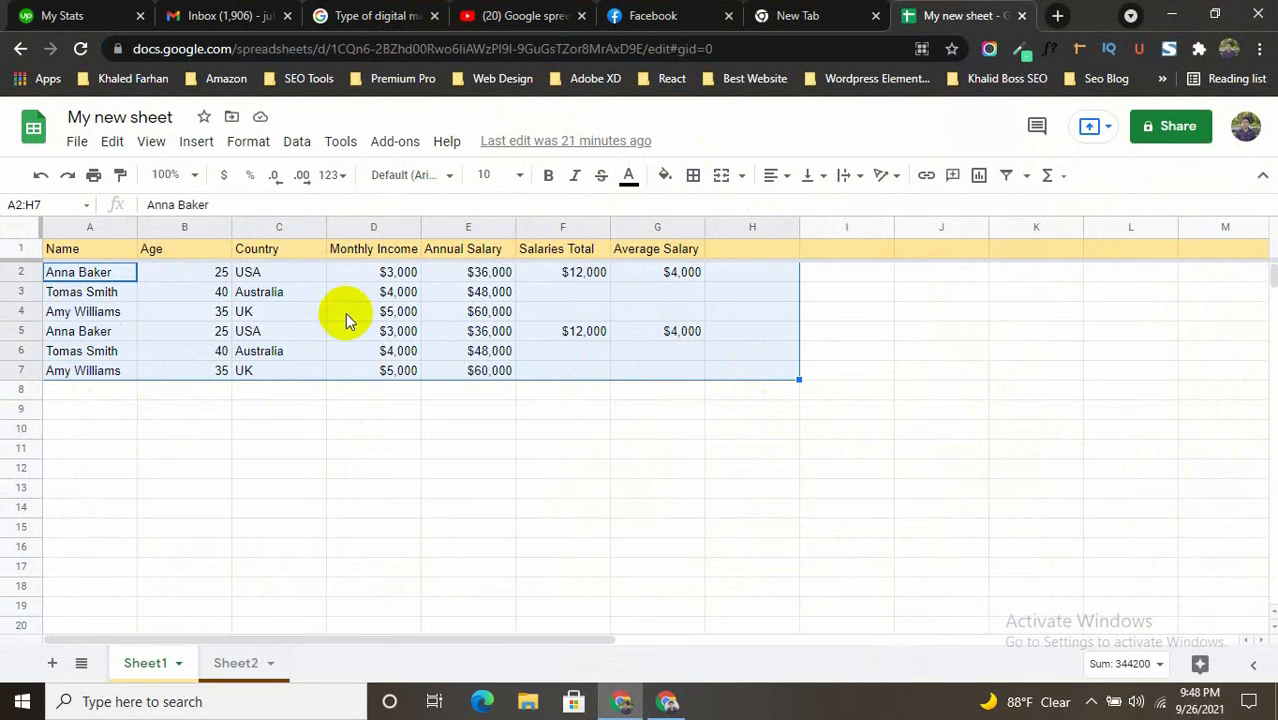
pyautogui.click(320, 432)
pyautogui.moveTo(57, 272); pyautogui.dragTo(697, 380)
pyautogui.click(208, 426)
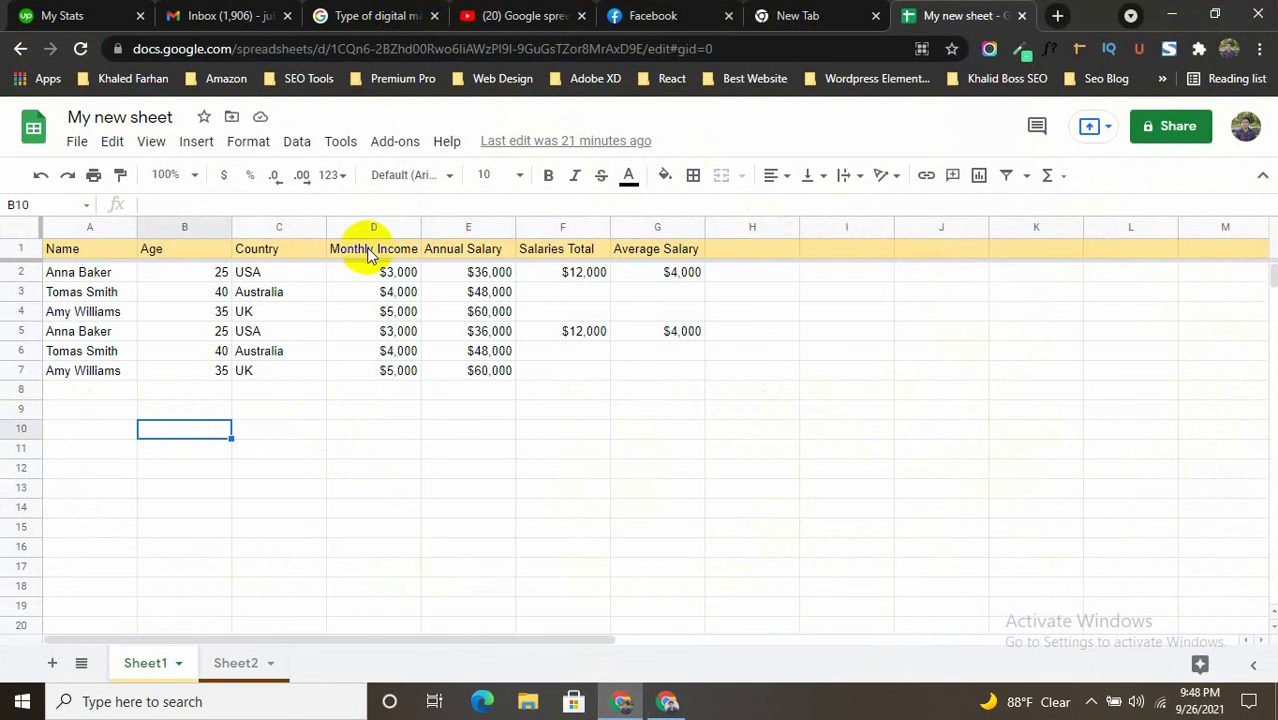
# - Open Google Drive at drive.google.com in a new browser tab
pyautogui.click(1056, 16)
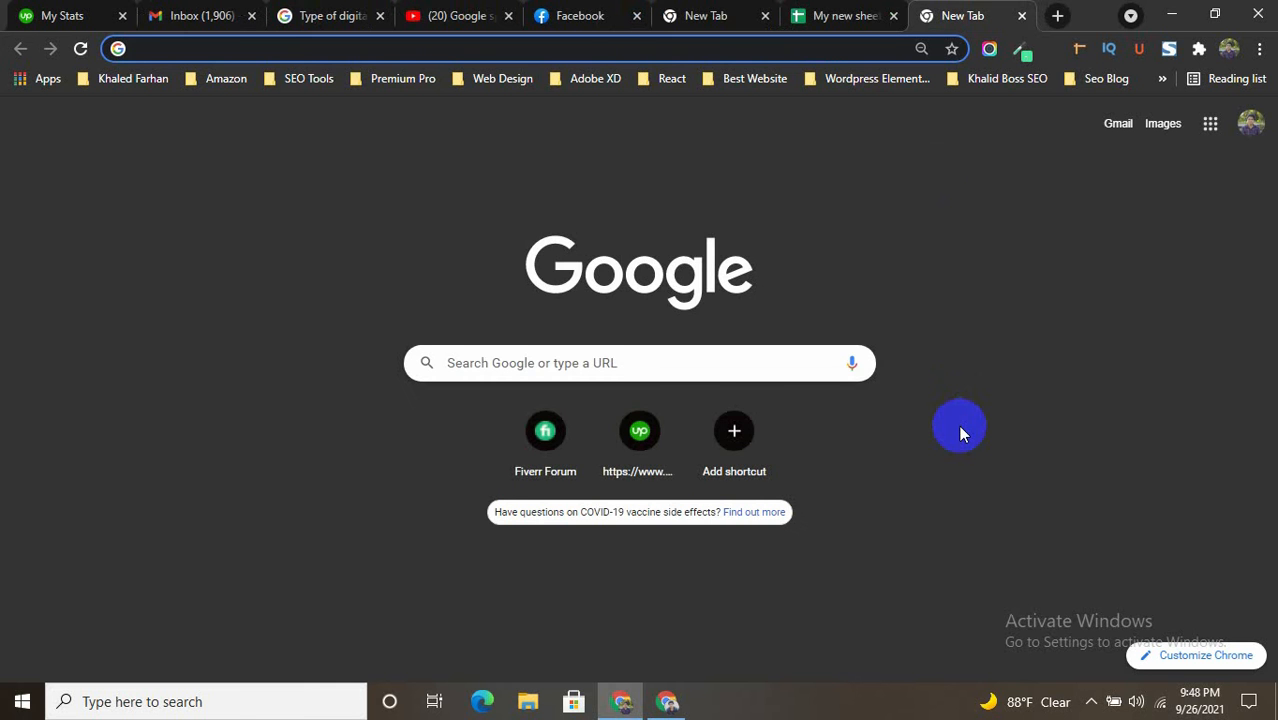
pyautogui.click(810, 14)
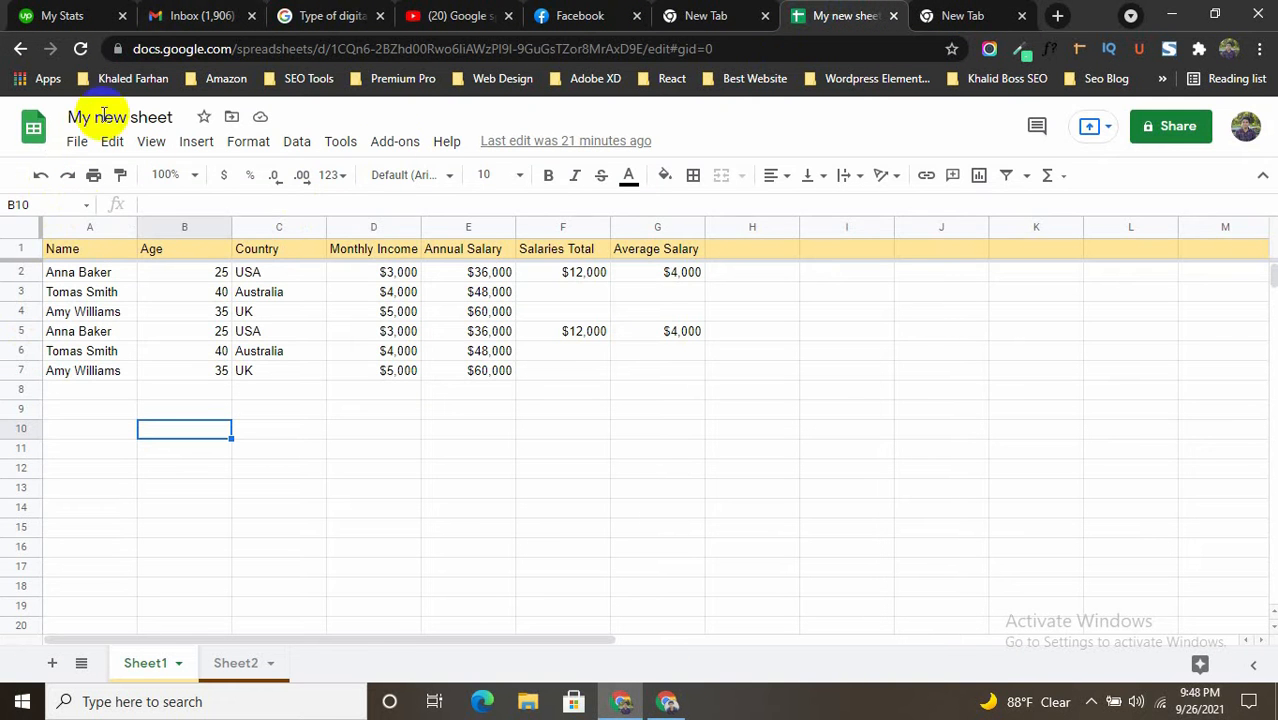
pyautogui.click(1000, 16)
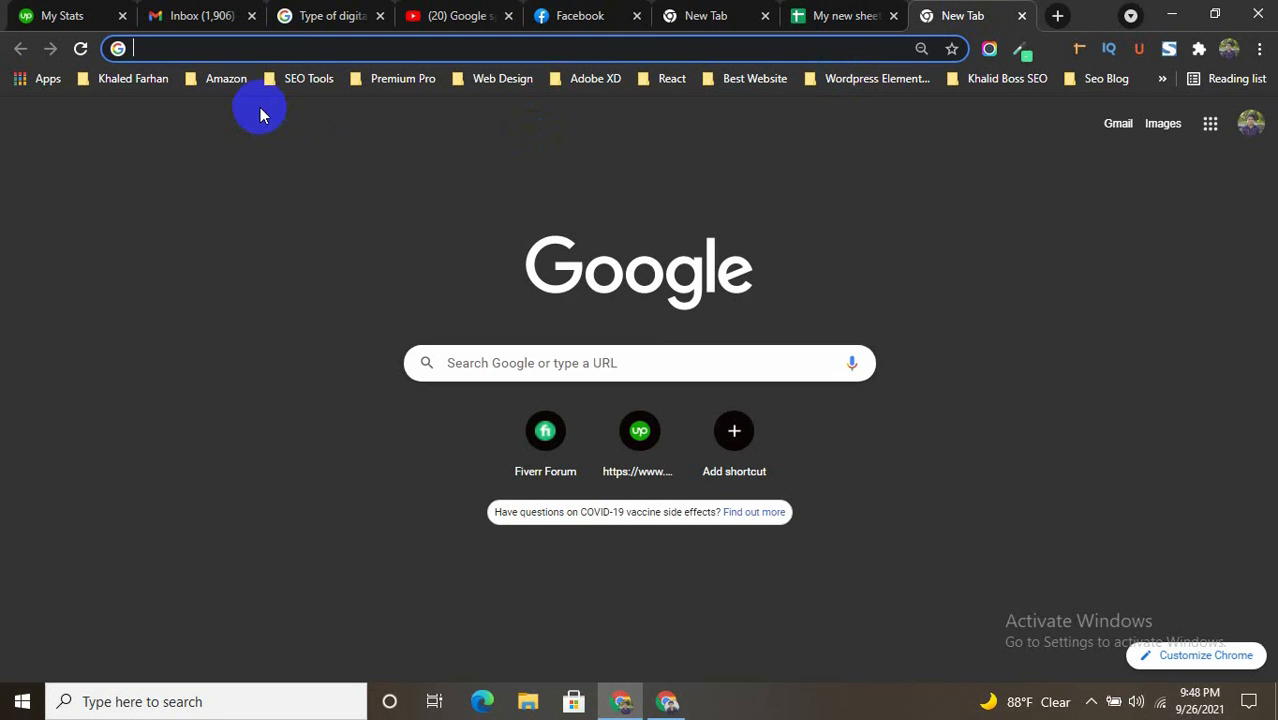
pyautogui.write('d')
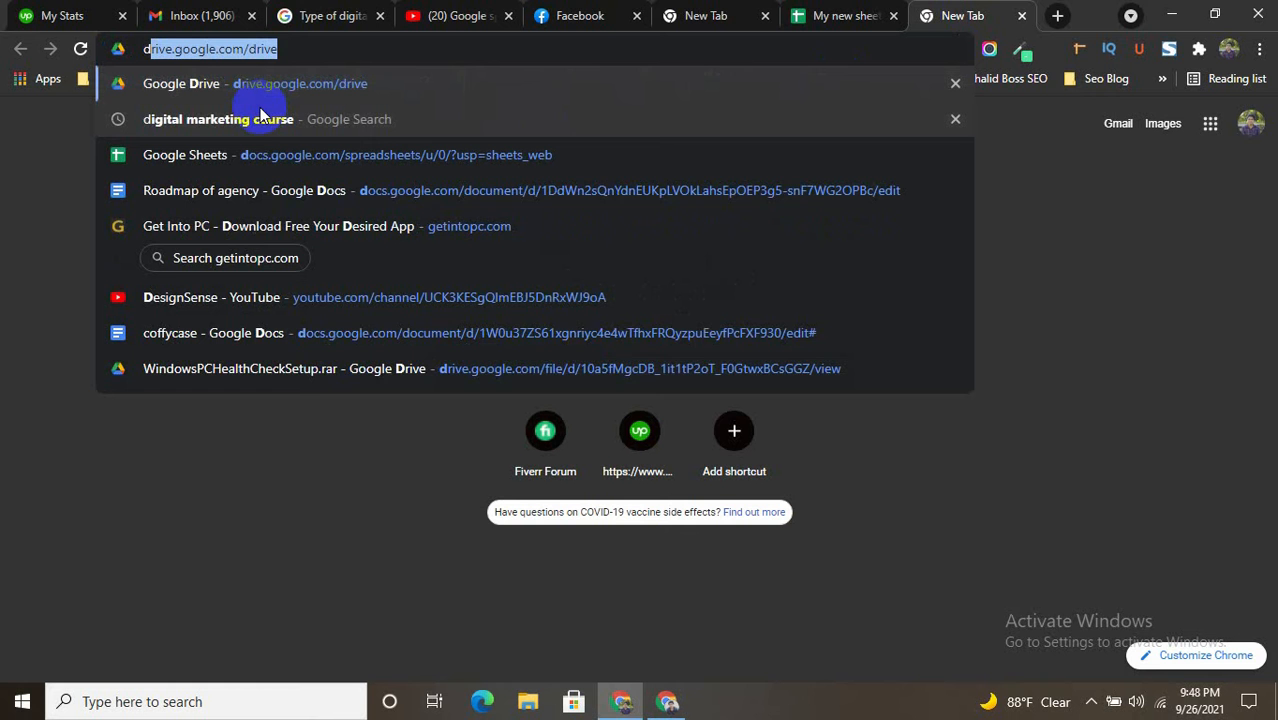
pyautogui.press('Right')
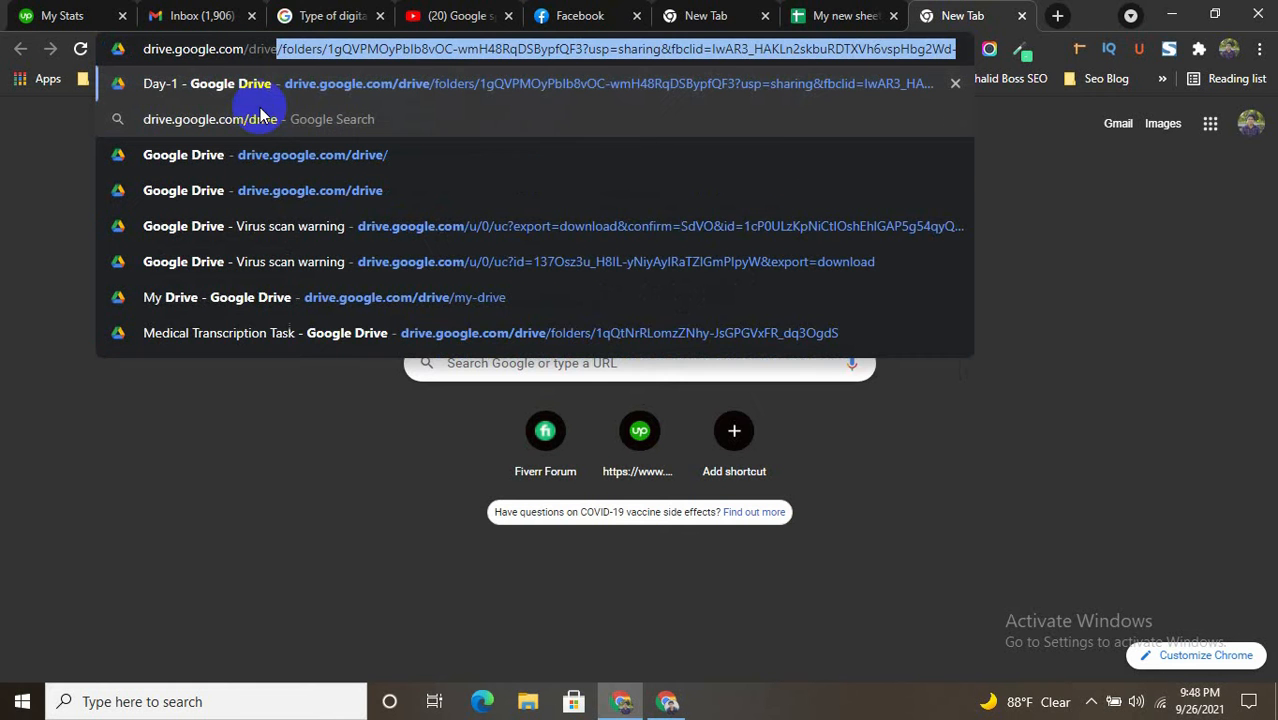
pyautogui.press('BackSpace')
pyautogui.press('BackSpace')
pyautogui.press('BackSpace')
pyautogui.press('BackSpace')
pyautogui.press('BackSpace')
pyautogui.press('BackSpace')
pyautogui.press('BackSpace')
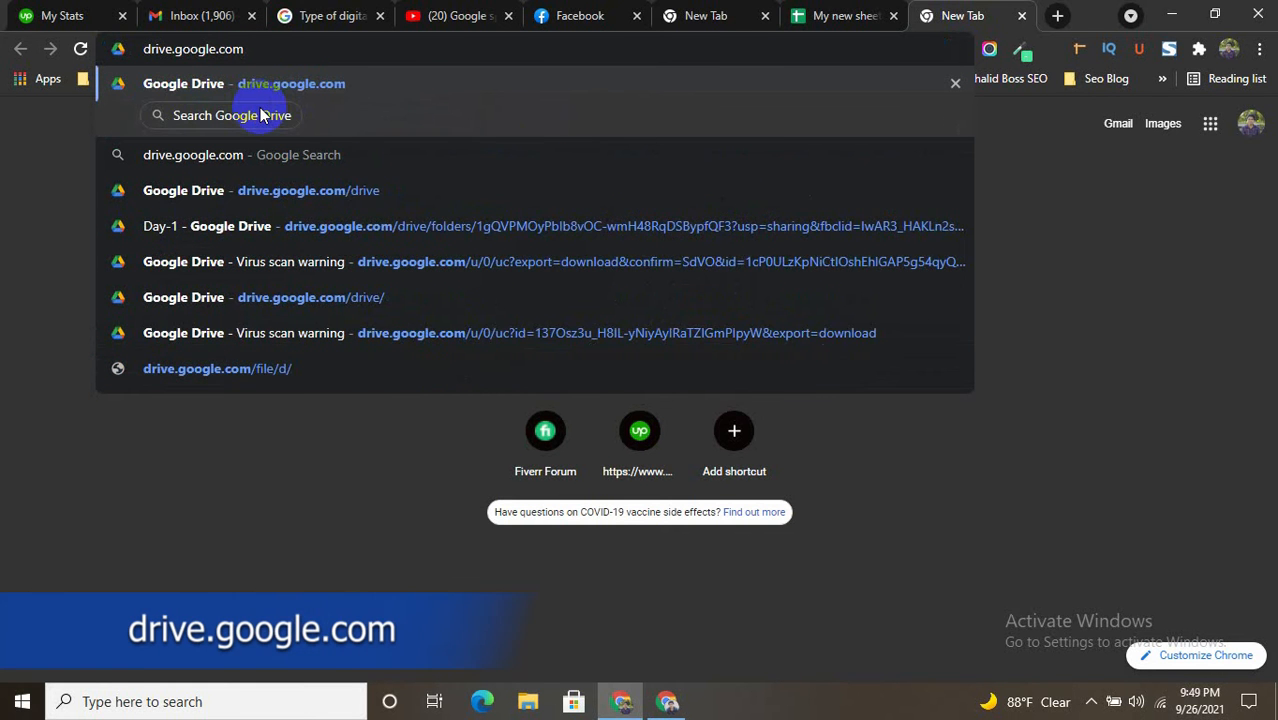
pyautogui.press('Return')
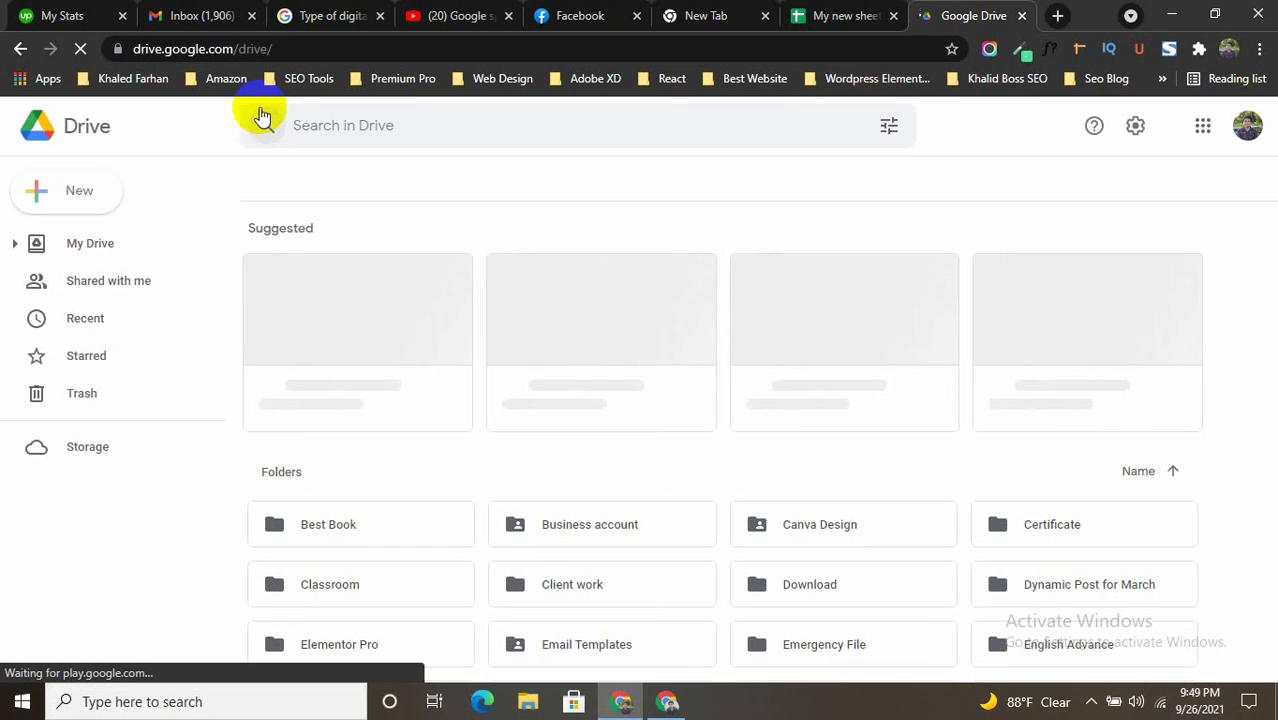
# - Look over the employee data rows in My new sheet again and return to Google Drive
pyautogui.click(845, 15)
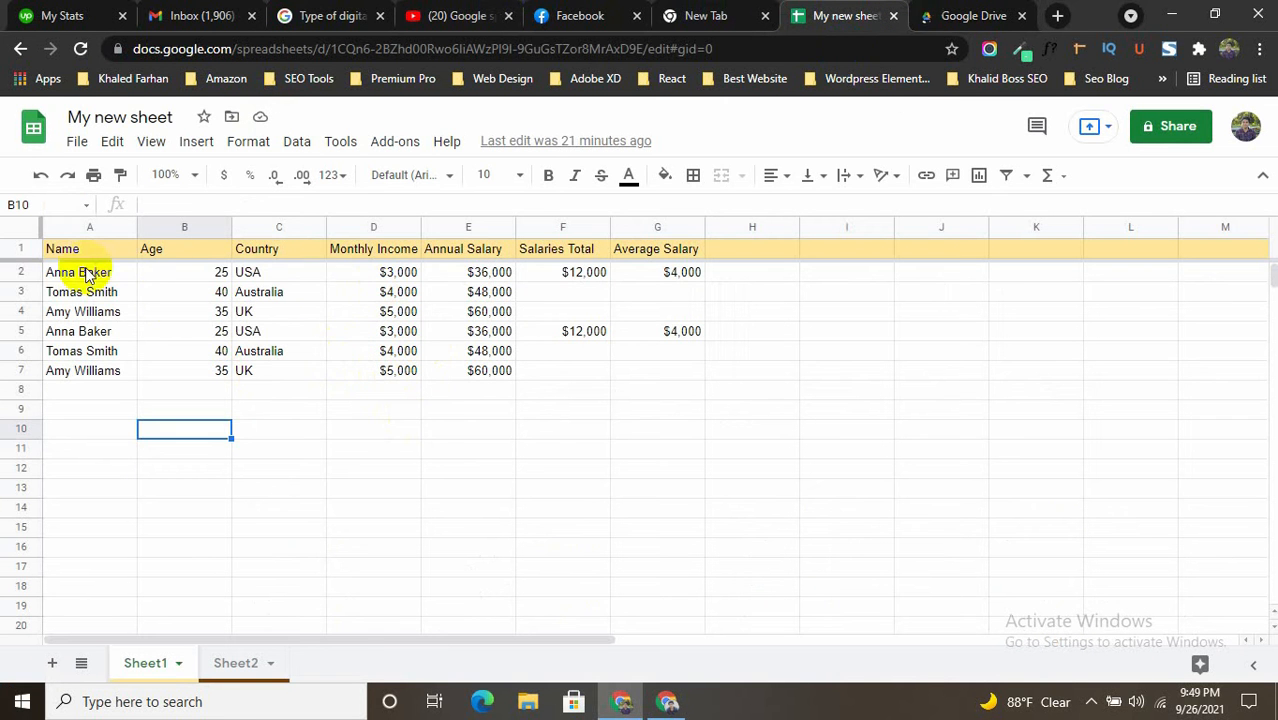
pyautogui.moveTo(92, 273); pyautogui.dragTo(672, 362)
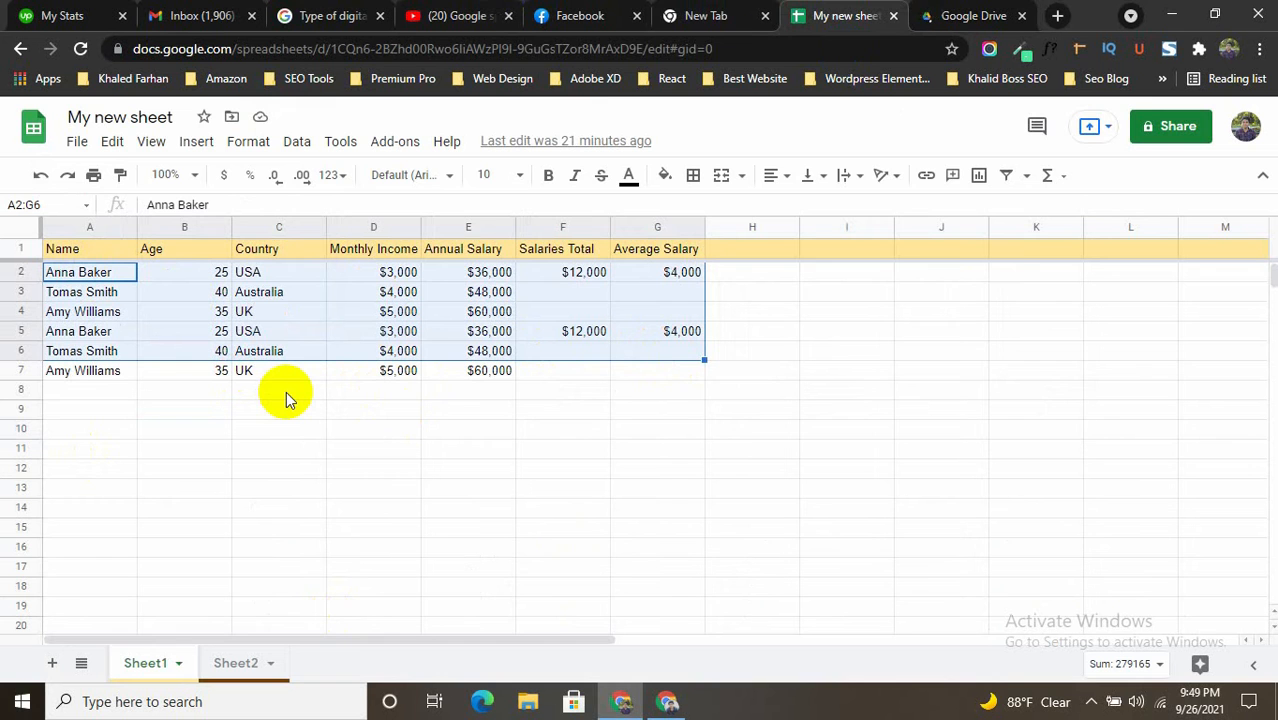
pyautogui.click(930, 12)
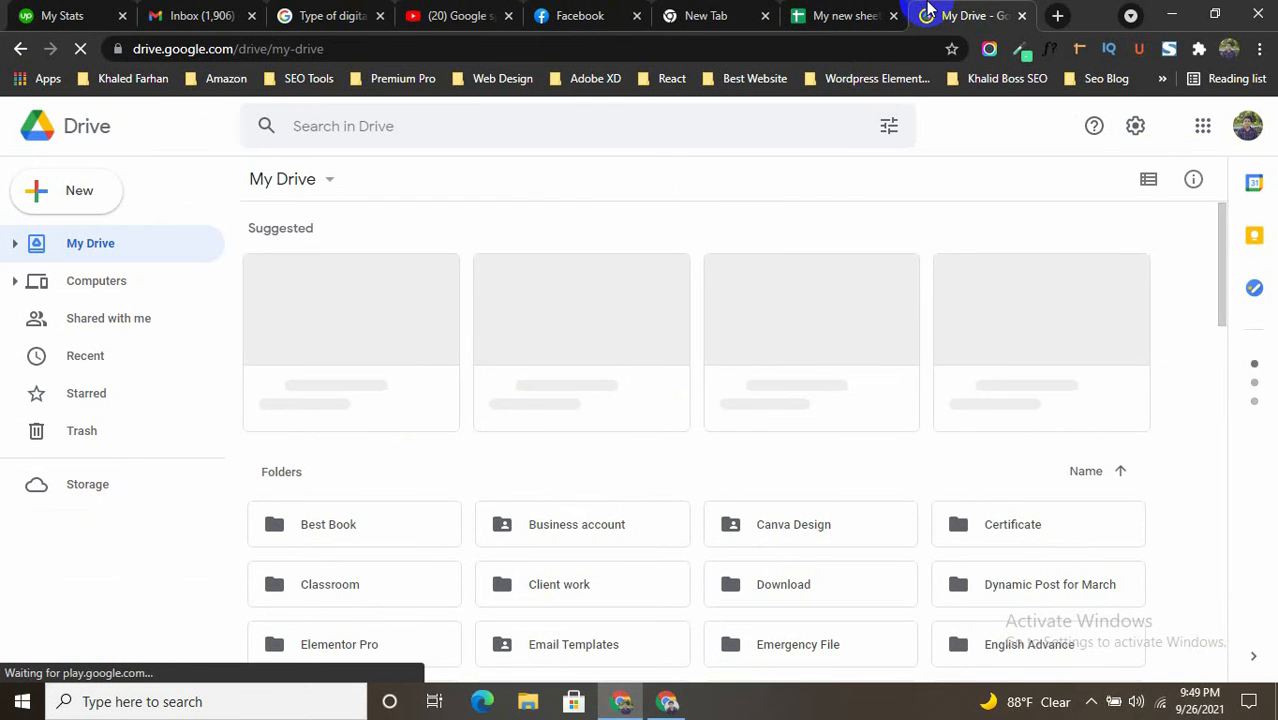
# - Create a new folder named "First Project" in My Drive
pyautogui.click(79, 193)
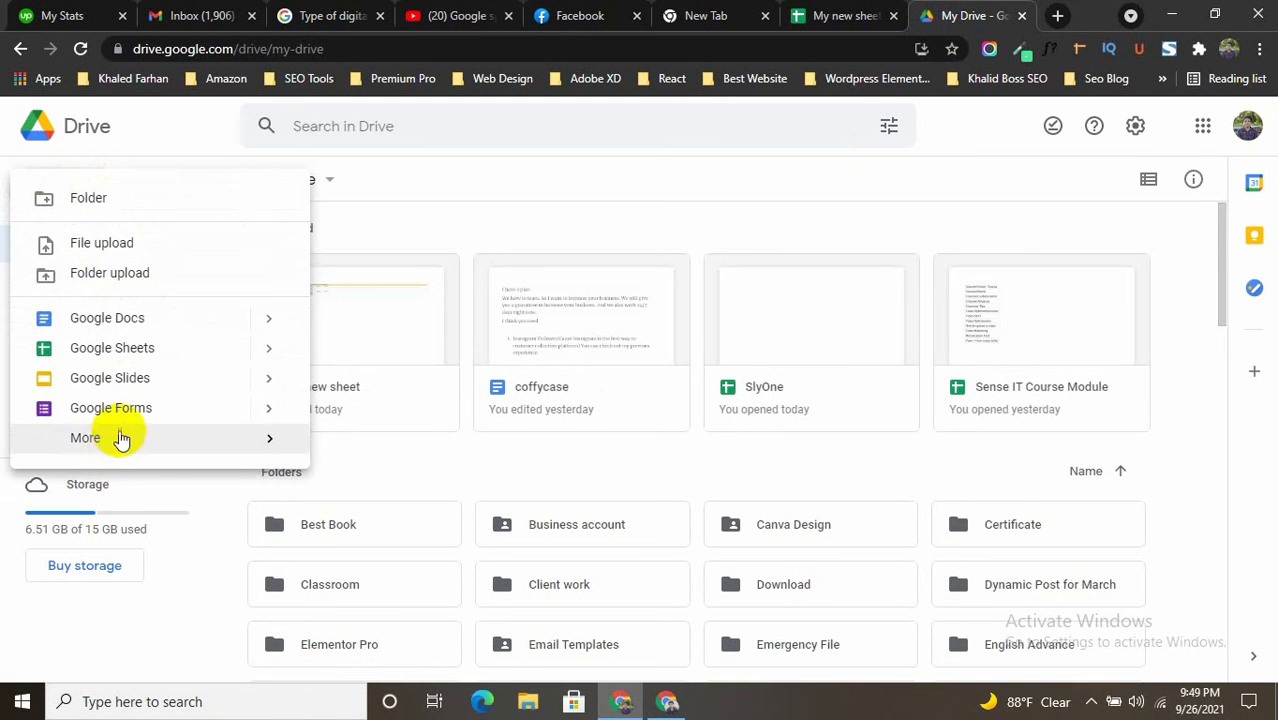
pyautogui.click(105, 202)
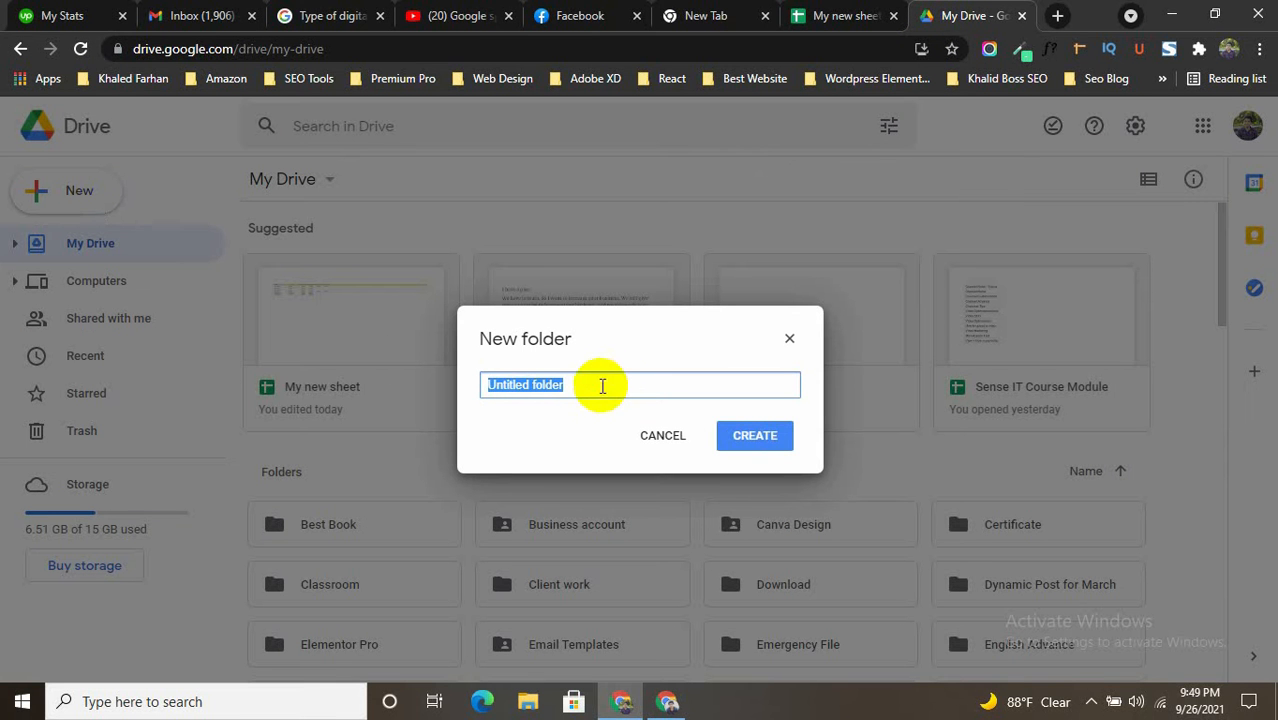
pyautogui.tripleClick(602, 386)
pyautogui.press('BackSpace')
pyautogui.write('First')
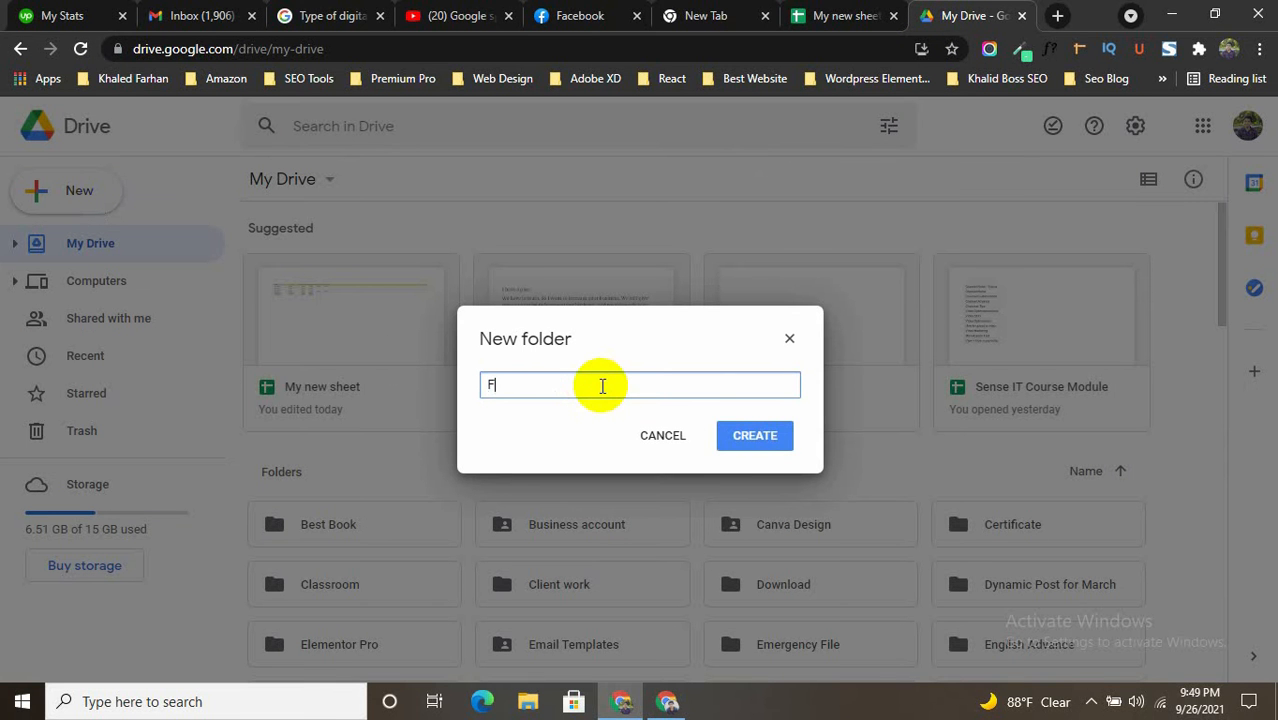
pyautogui.write(' Project')
pyautogui.click(757, 437)
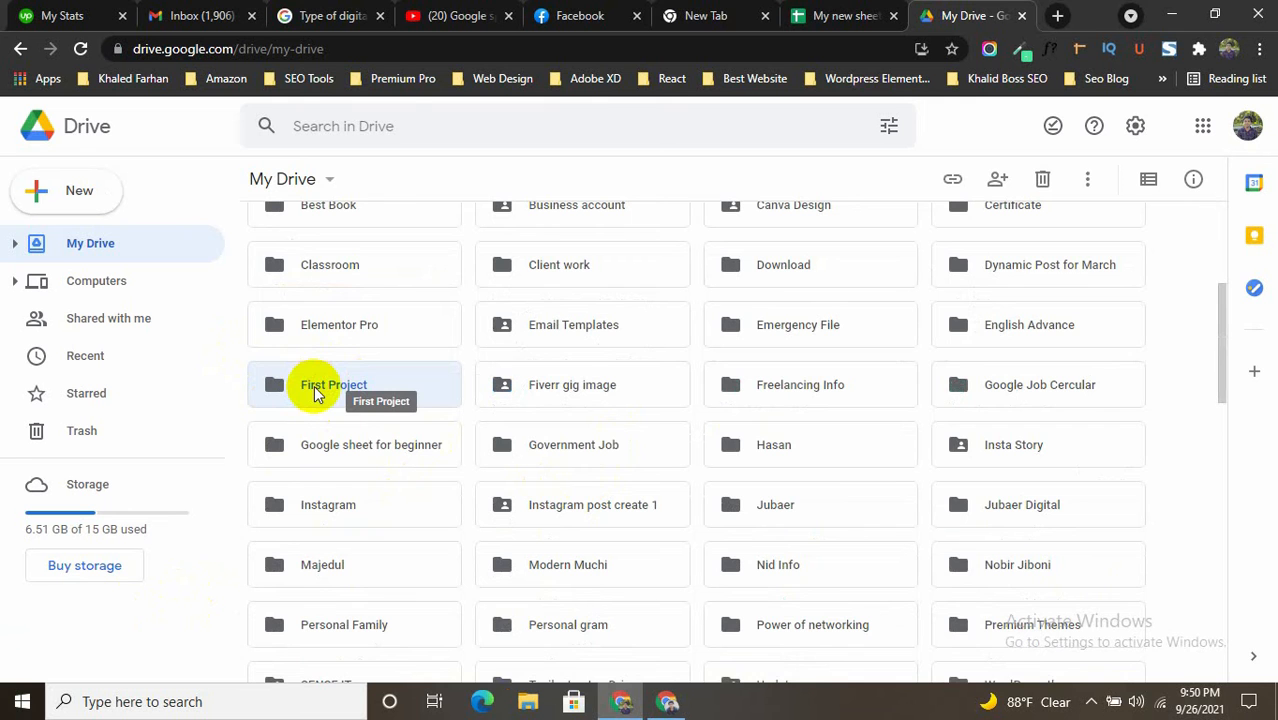
# - Create a blank Google Sheets spreadsheet inside the First Project folder and close the extra untitled tab
pyautogui.doubleClick(310, 388)
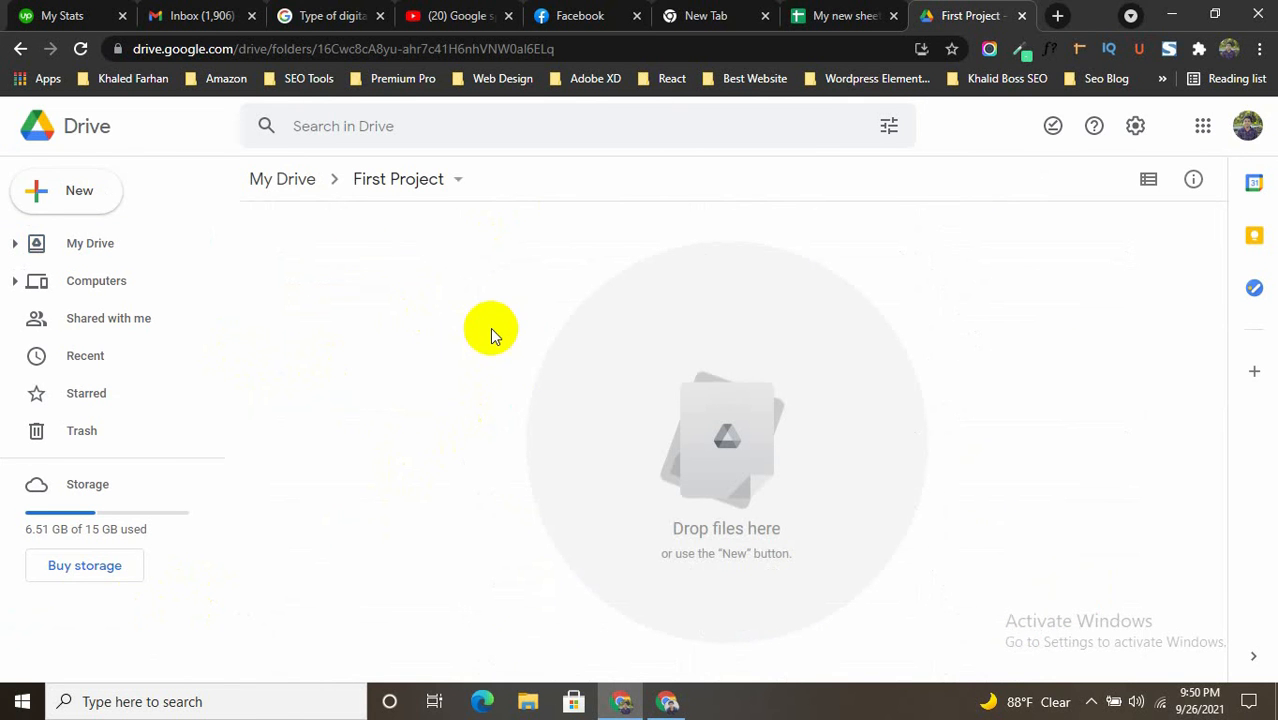
pyautogui.click(80, 197)
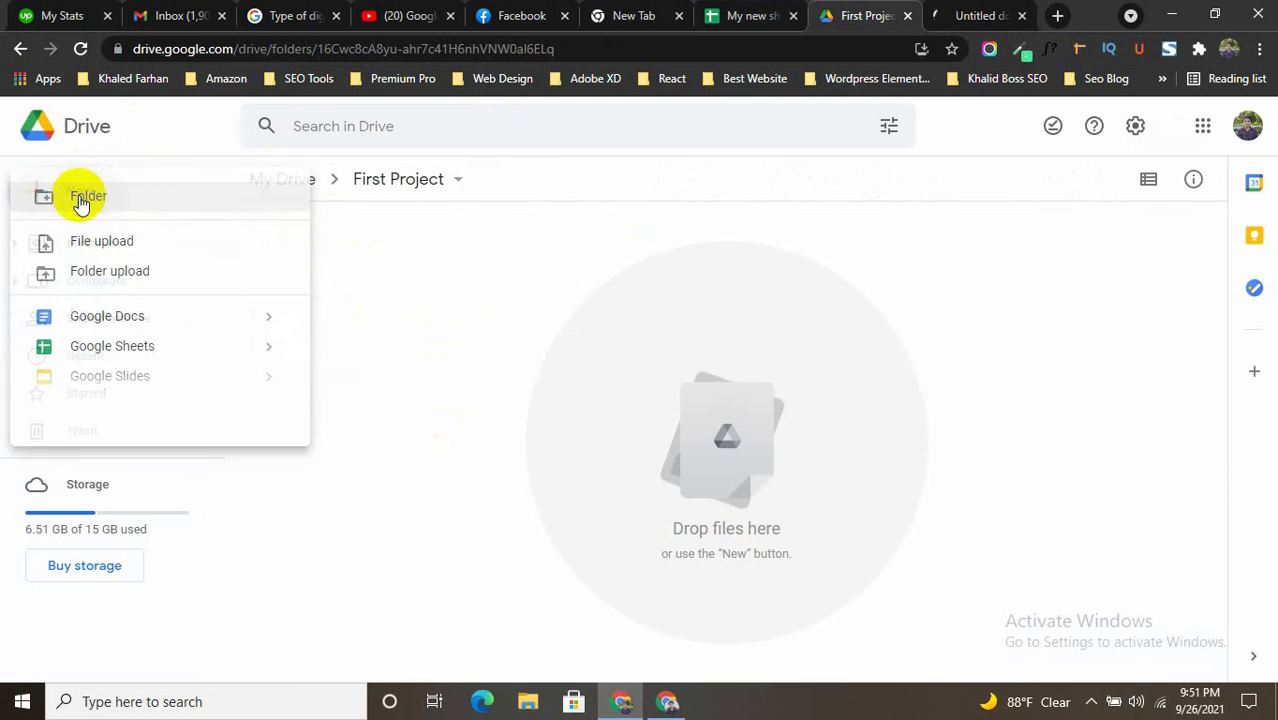
pyautogui.click(153, 352)
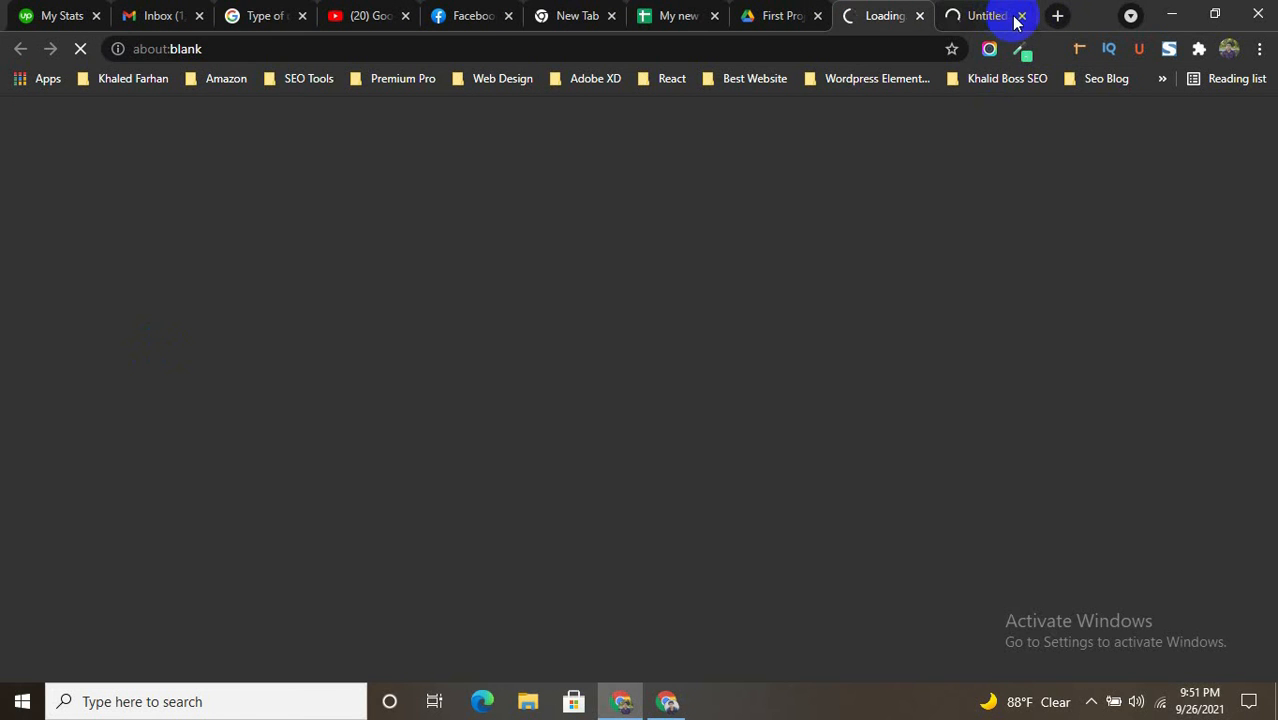
pyautogui.click(1018, 17)
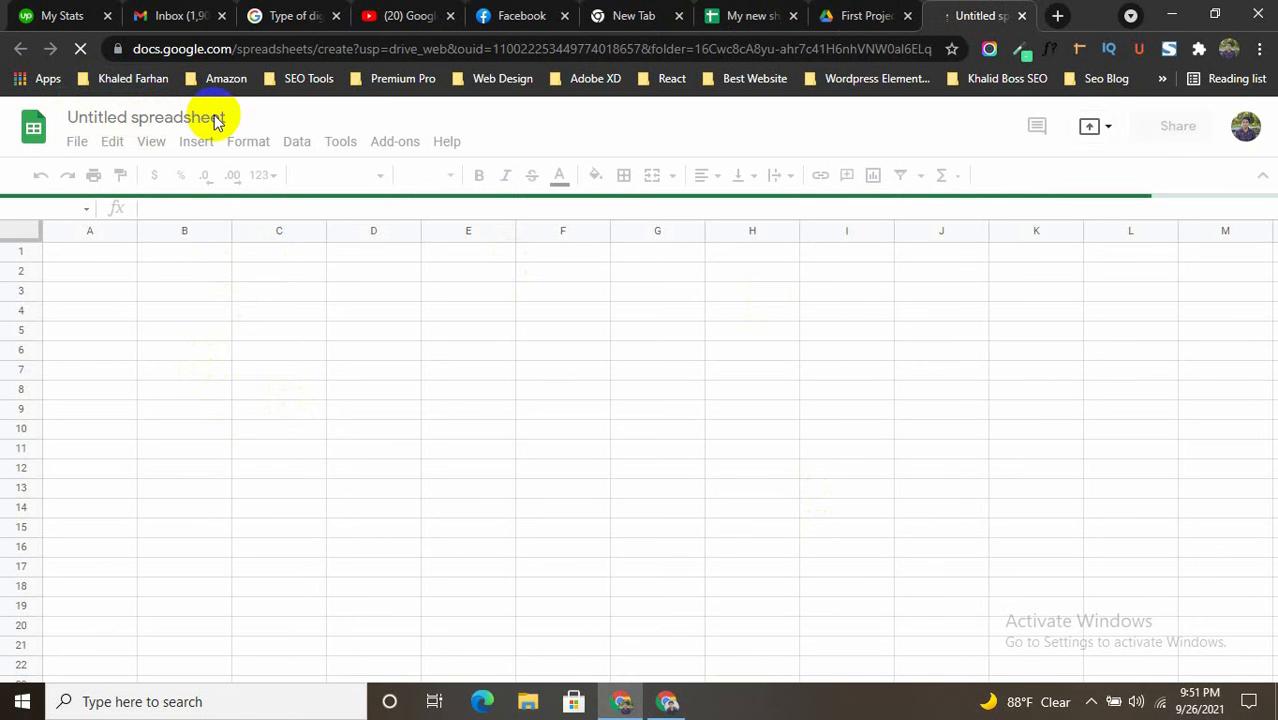
# - Rename the untitled spreadsheet as "My First Project"
pyautogui.click(128, 117)
pyautogui.press('BackSpace')
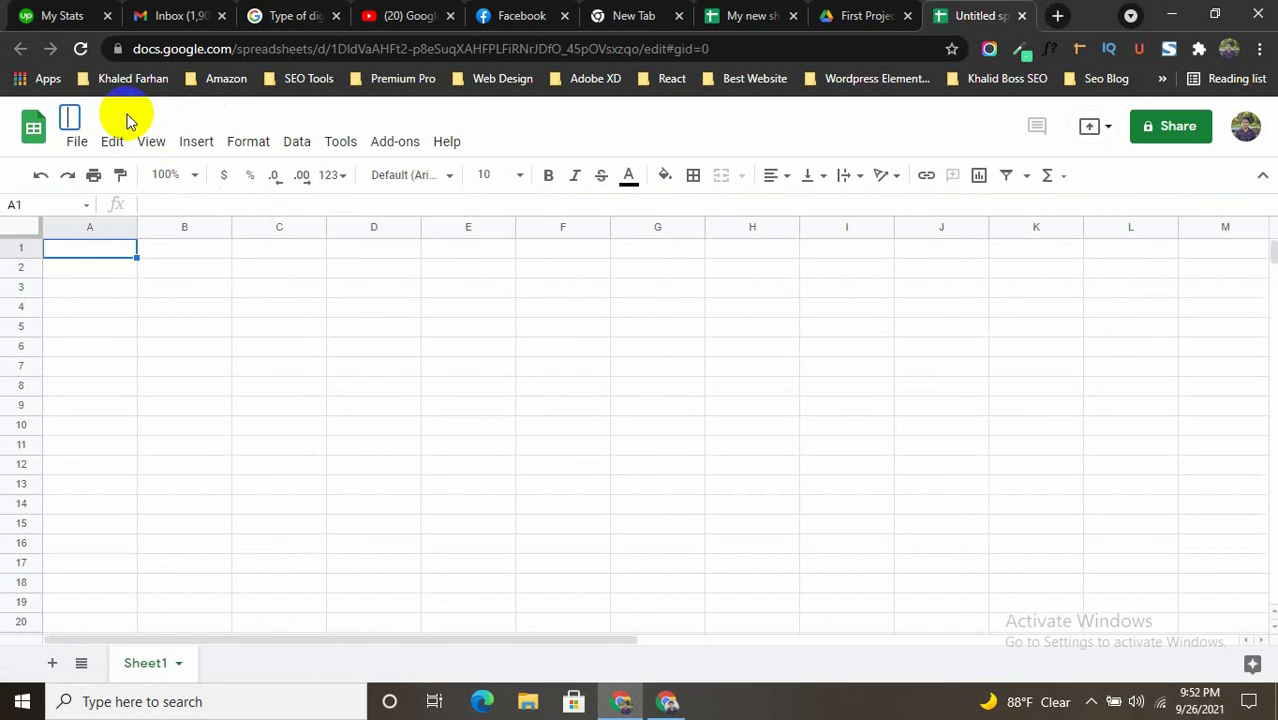
pyautogui.write('My first Pro')
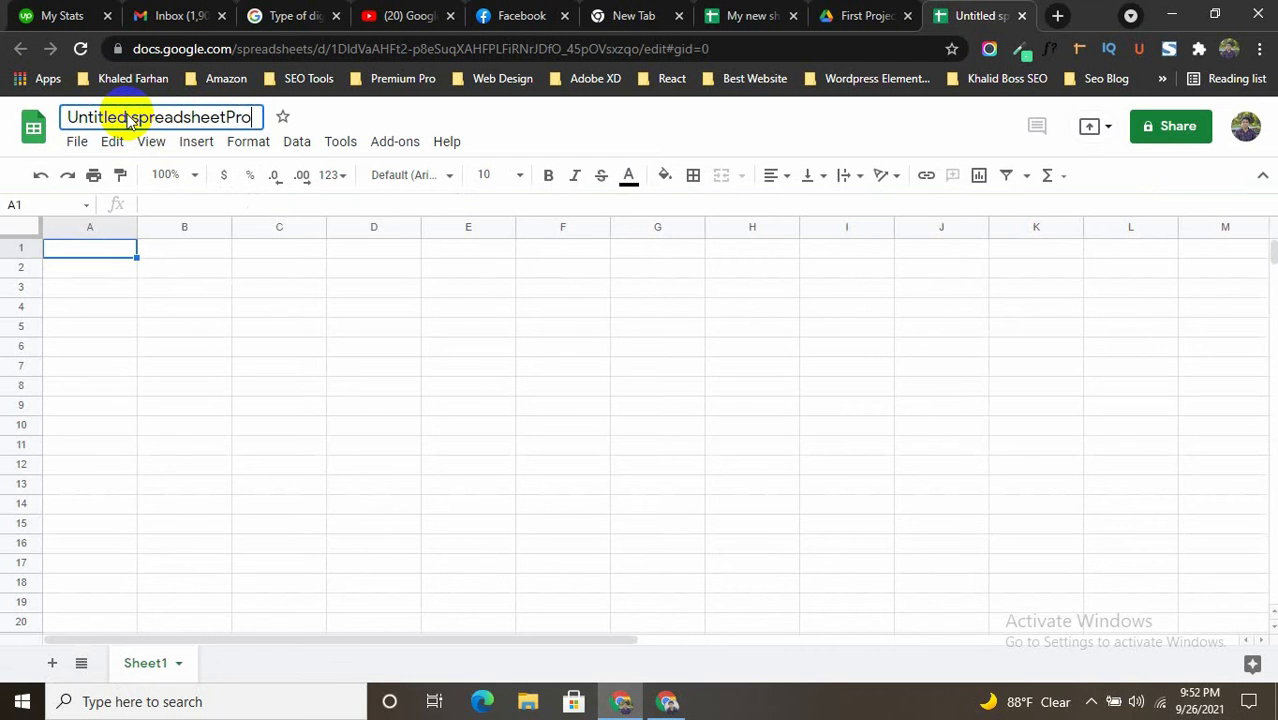
pyautogui.write('ject')
pyautogui.hotkey('ctrl', 'a')
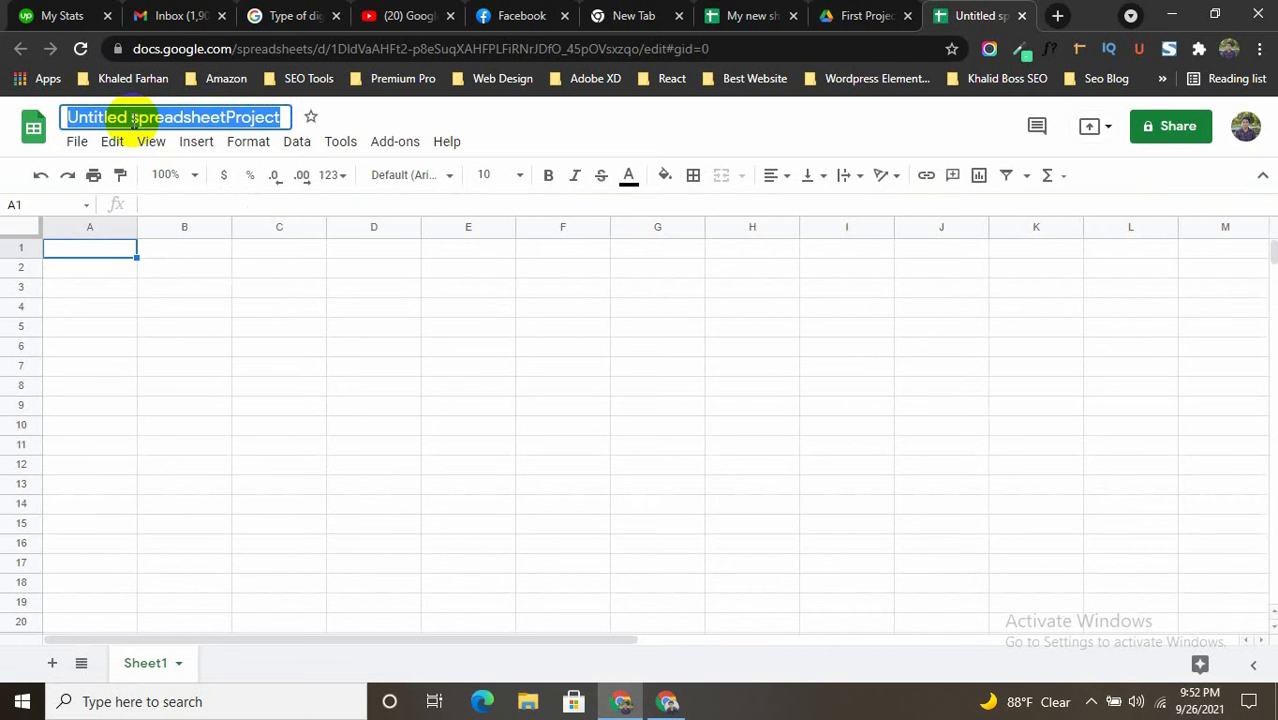
pyautogui.press('BackSpace')
pyautogui.write('My')
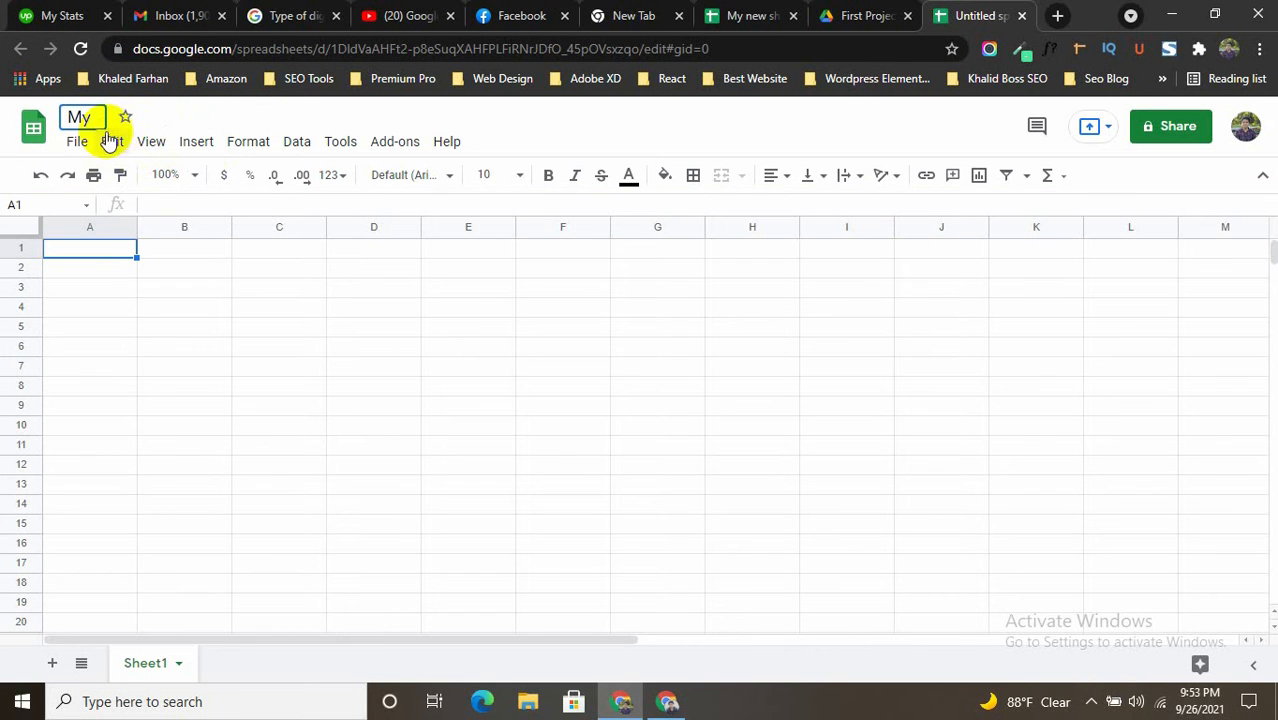
pyautogui.doubleClick(87, 117)
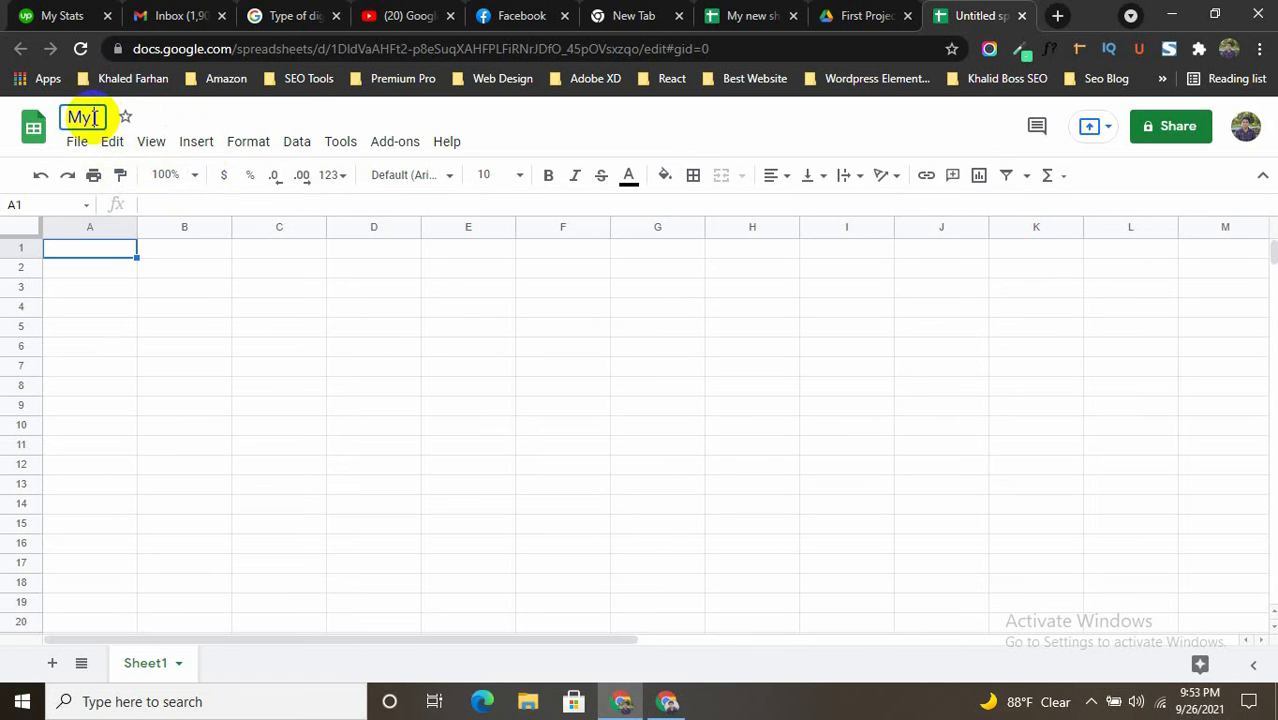
pyautogui.write('First Project')
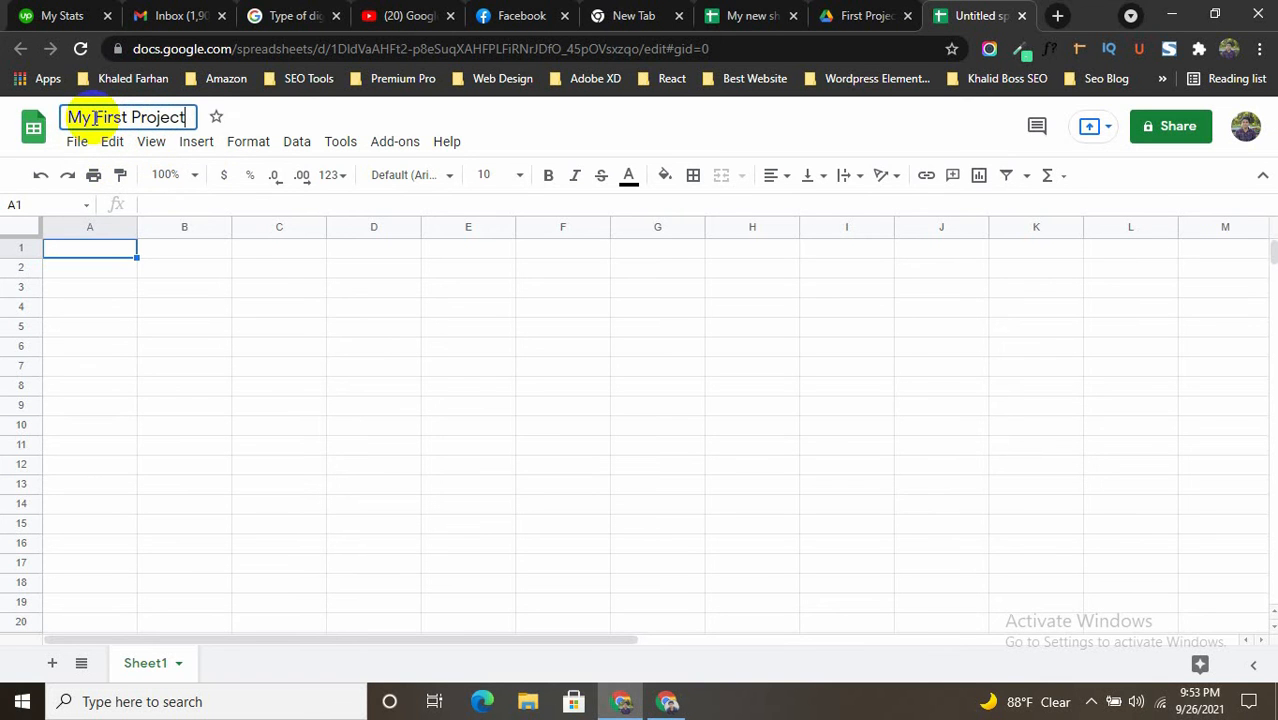
pyautogui.press('Return')
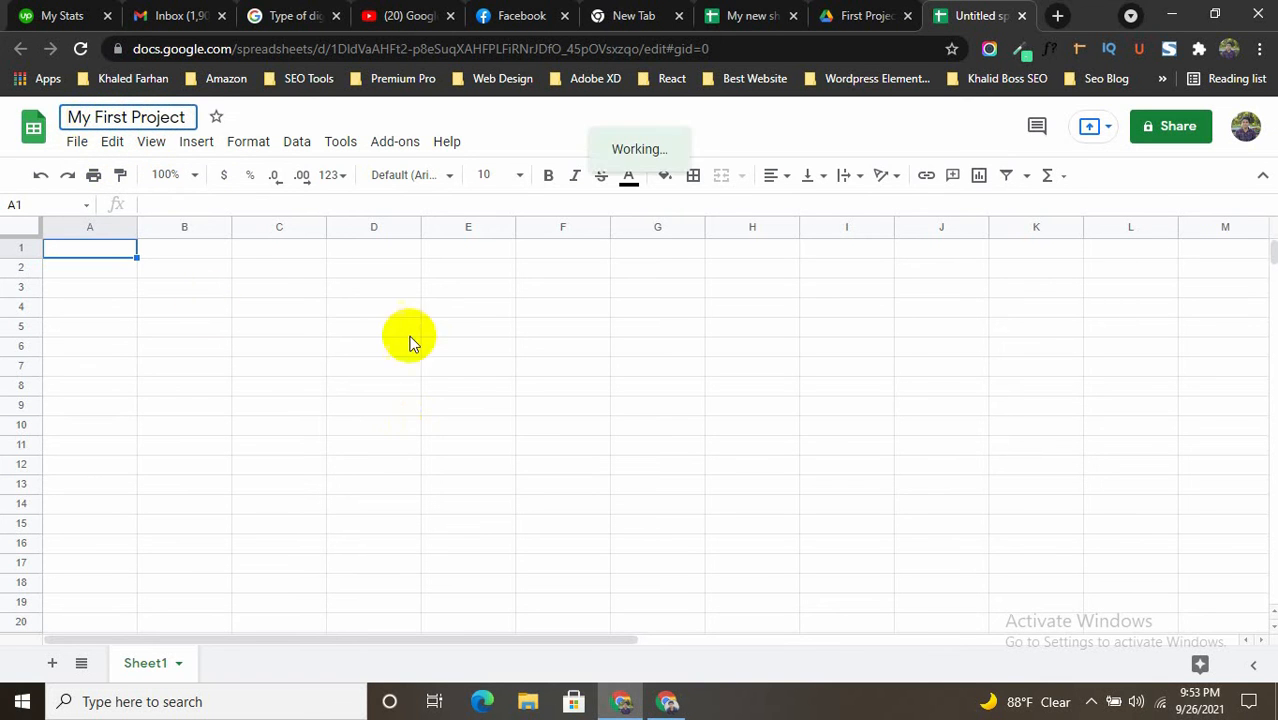
pyautogui.click(405, 328)
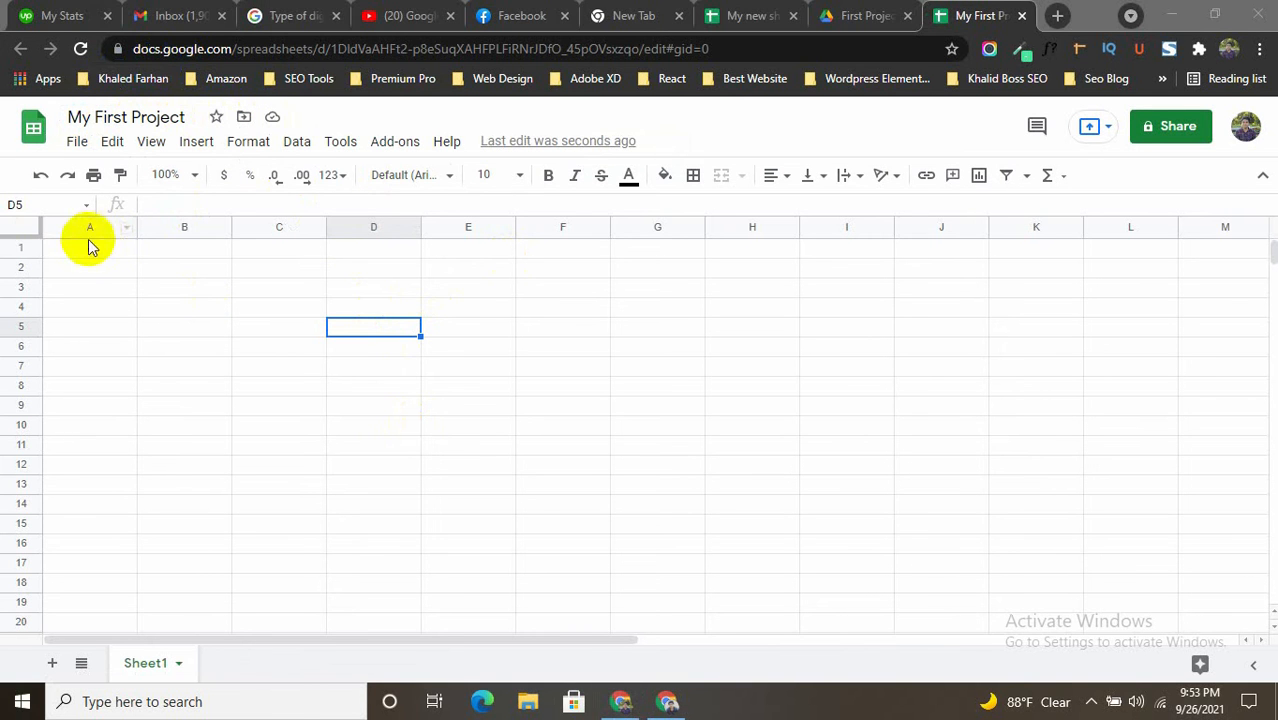
pyautogui.moveTo(85, 252); pyautogui.dragTo(86, 444)
pyautogui.moveTo(218, 266); pyautogui.dragTo(220, 523)
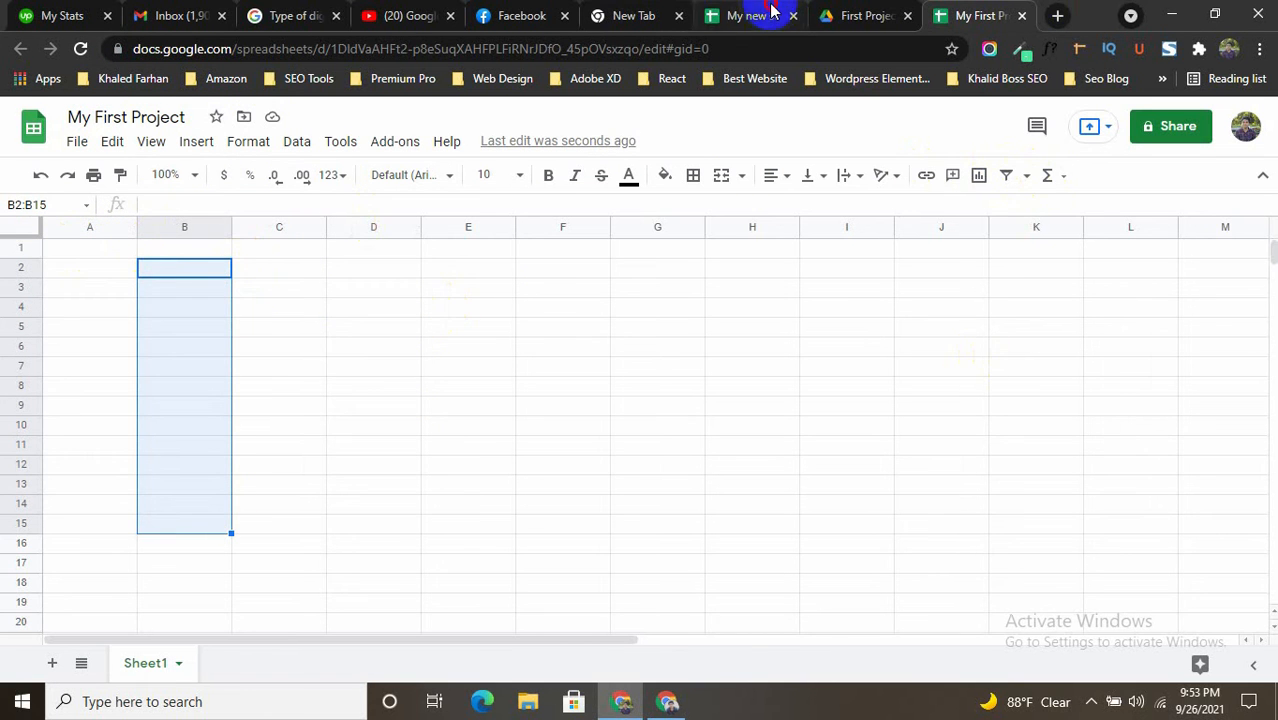
# - Move the My new sheet tab beside the My First Project tab and review its header row and employee data
pyautogui.click(745, 18)
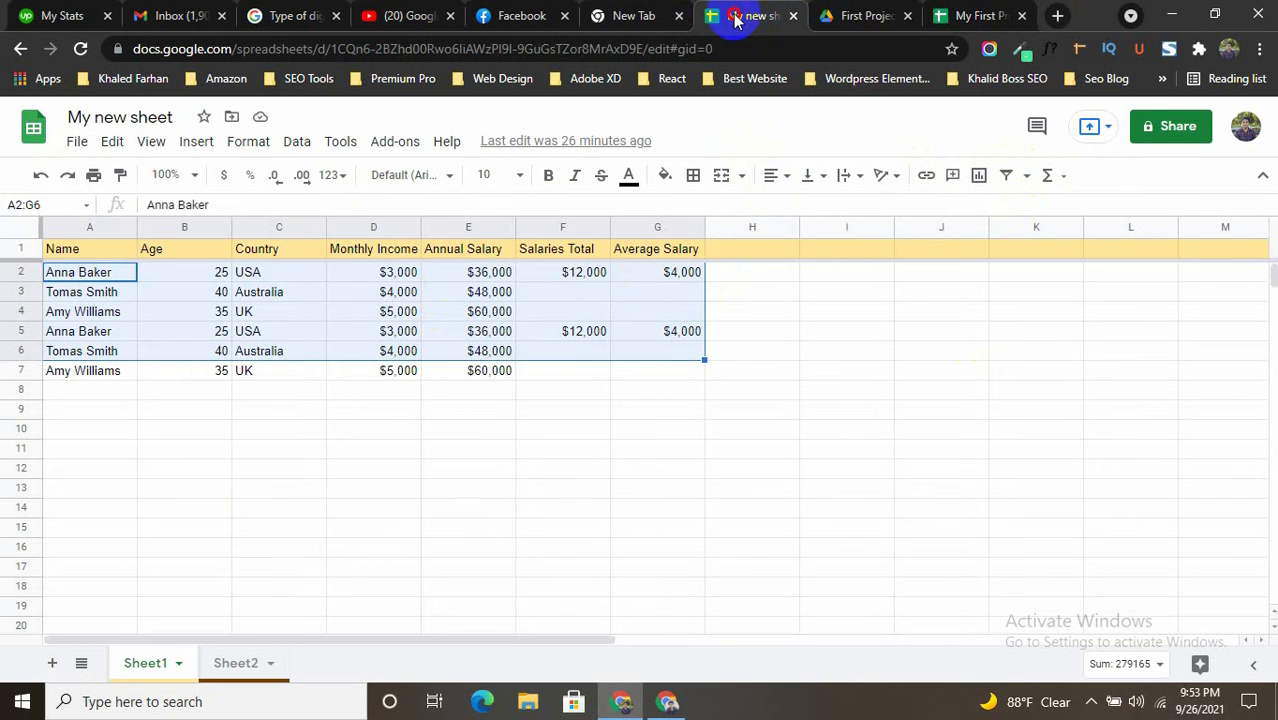
pyautogui.moveTo(736, 17); pyautogui.dragTo(837, 20)
pyautogui.click(481, 410)
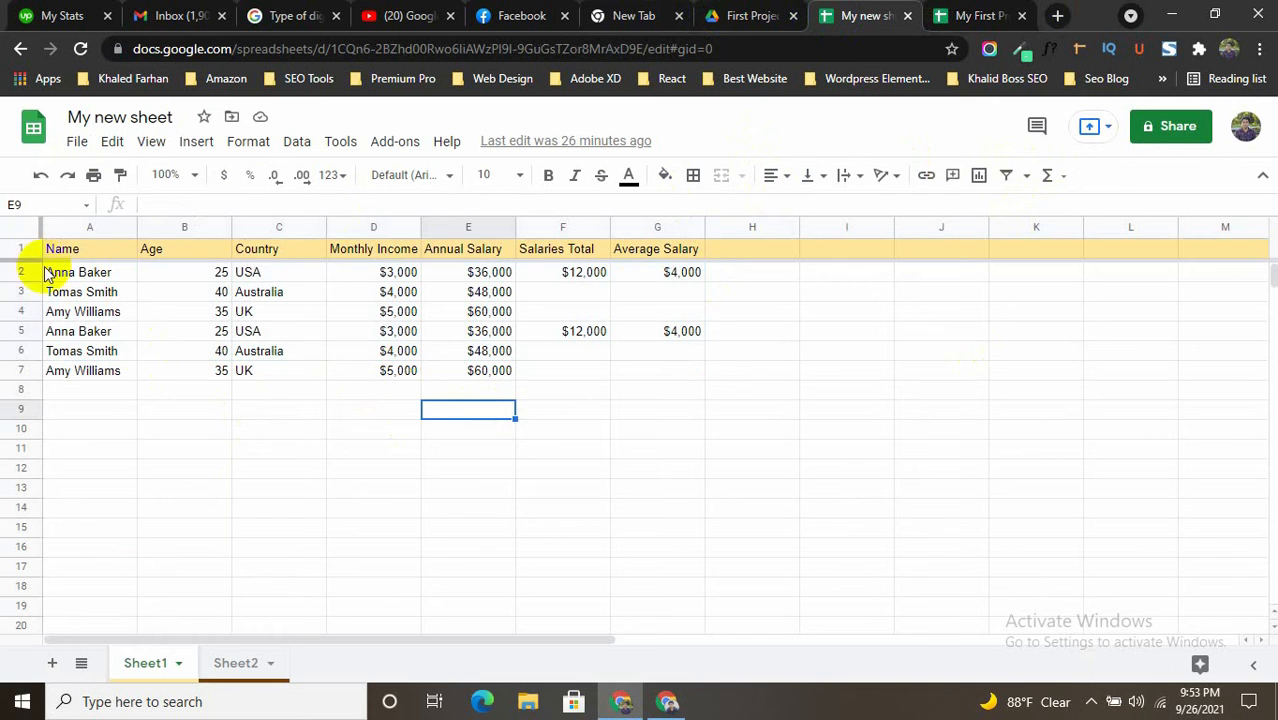
pyautogui.moveTo(34, 251); pyautogui.dragTo(657, 398)
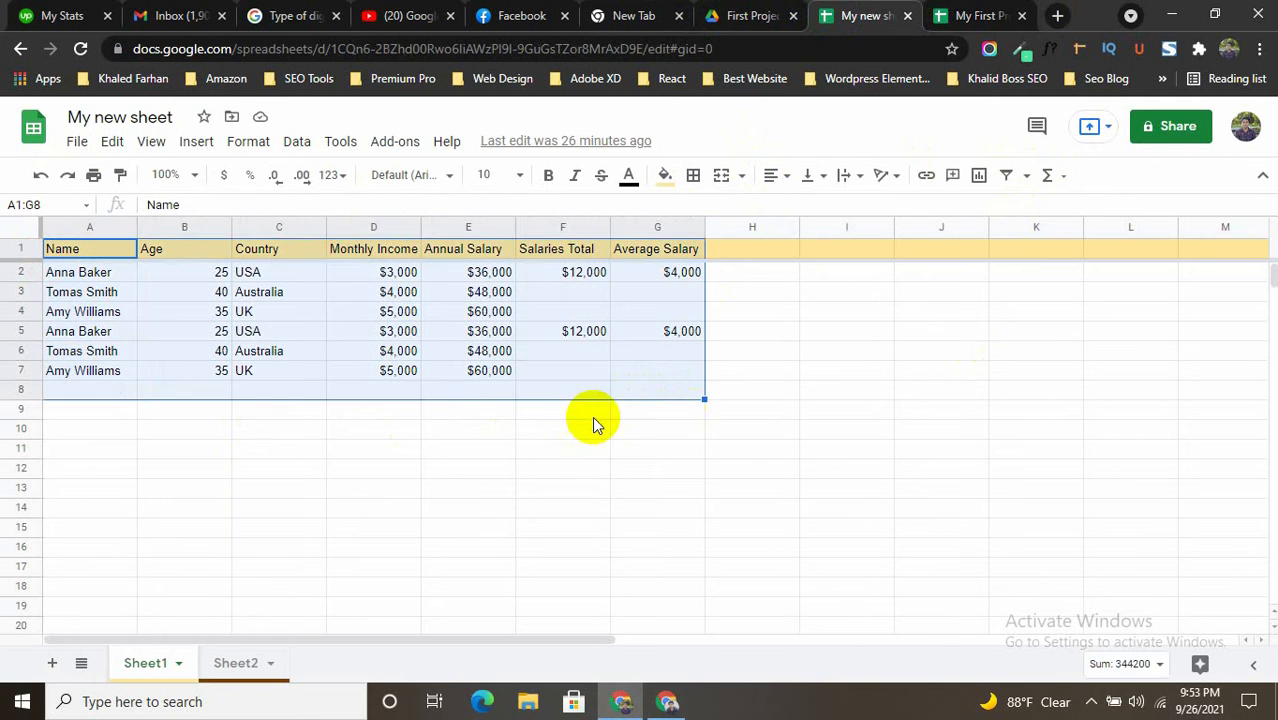
pyautogui.click(430, 448)
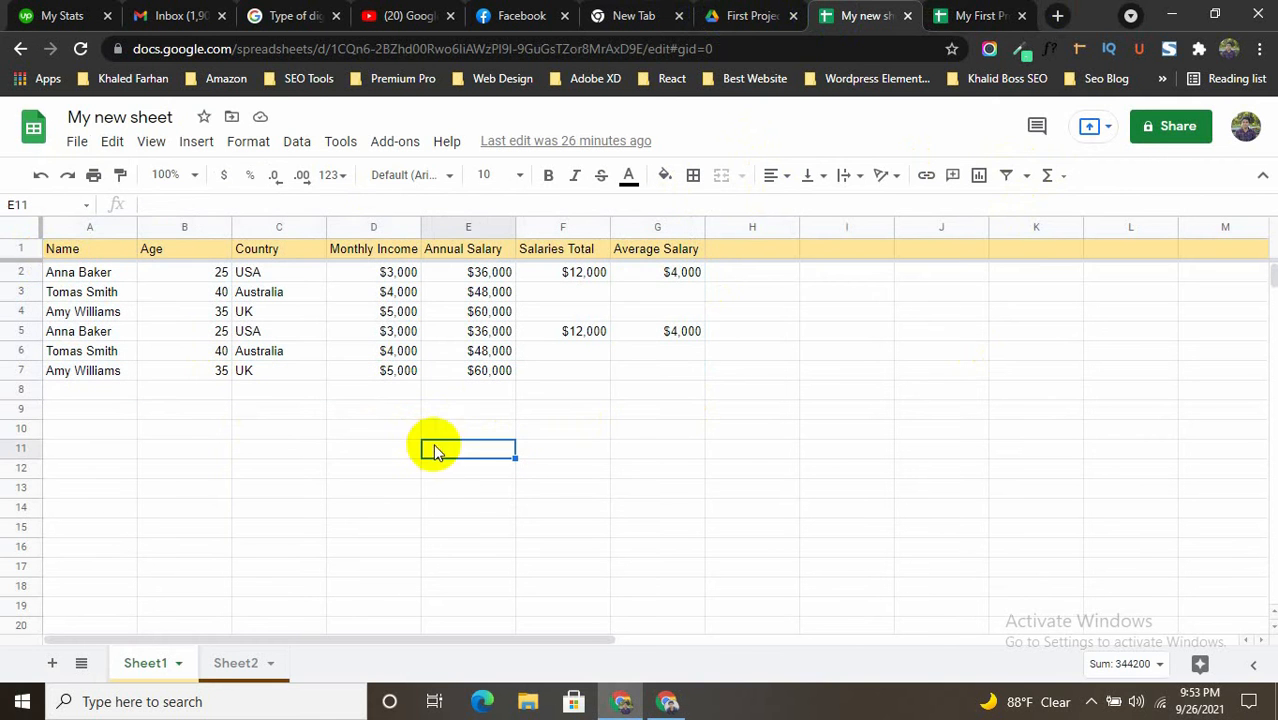
# - Review the header cells, the Name column and the Monthly Income column in My new sheet
pyautogui.click(68, 251)
pyautogui.click(163, 254)
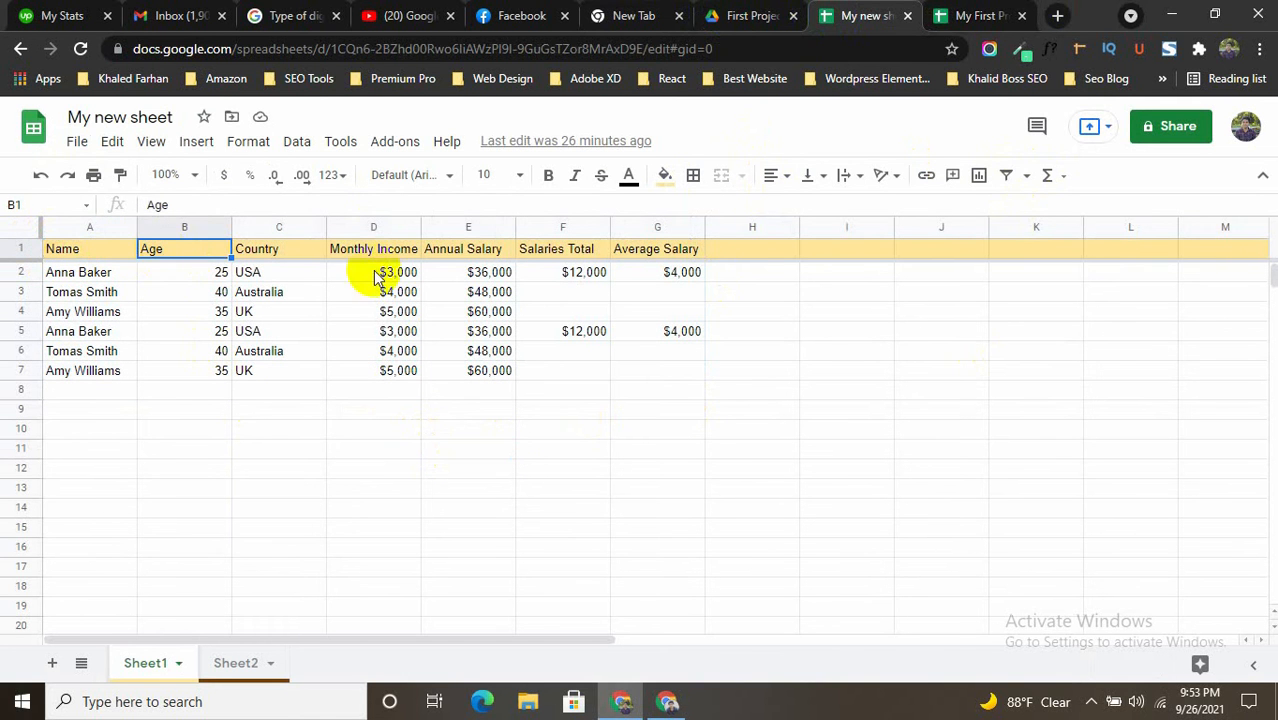
pyautogui.click(284, 254)
pyautogui.click(380, 253)
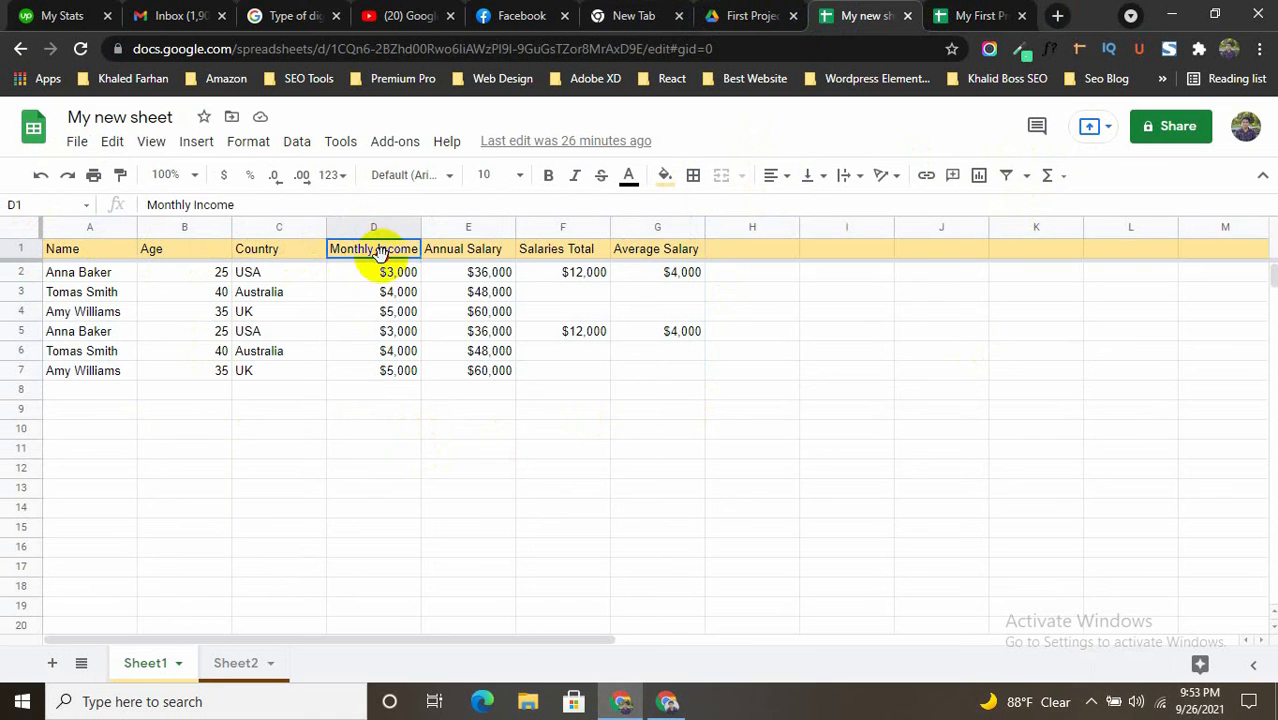
pyautogui.moveTo(380, 253); pyautogui.dragTo(385, 311)
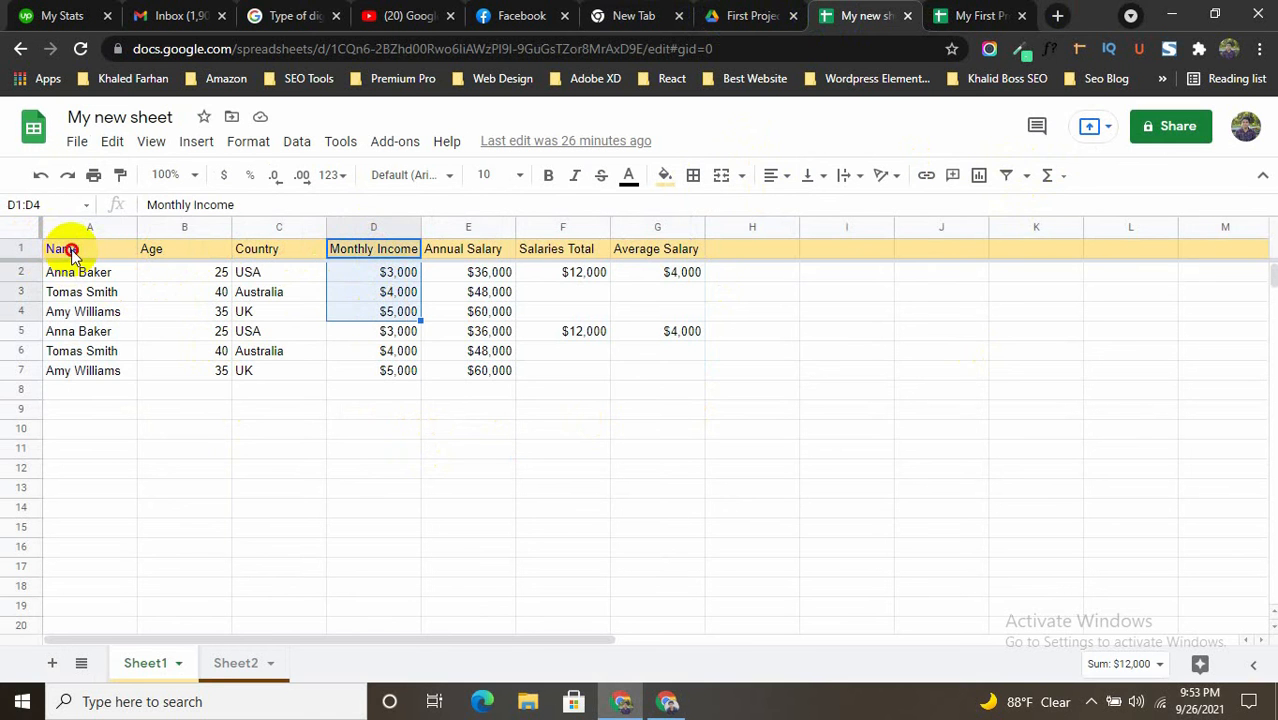
pyautogui.moveTo(70, 251); pyautogui.dragTo(80, 371)
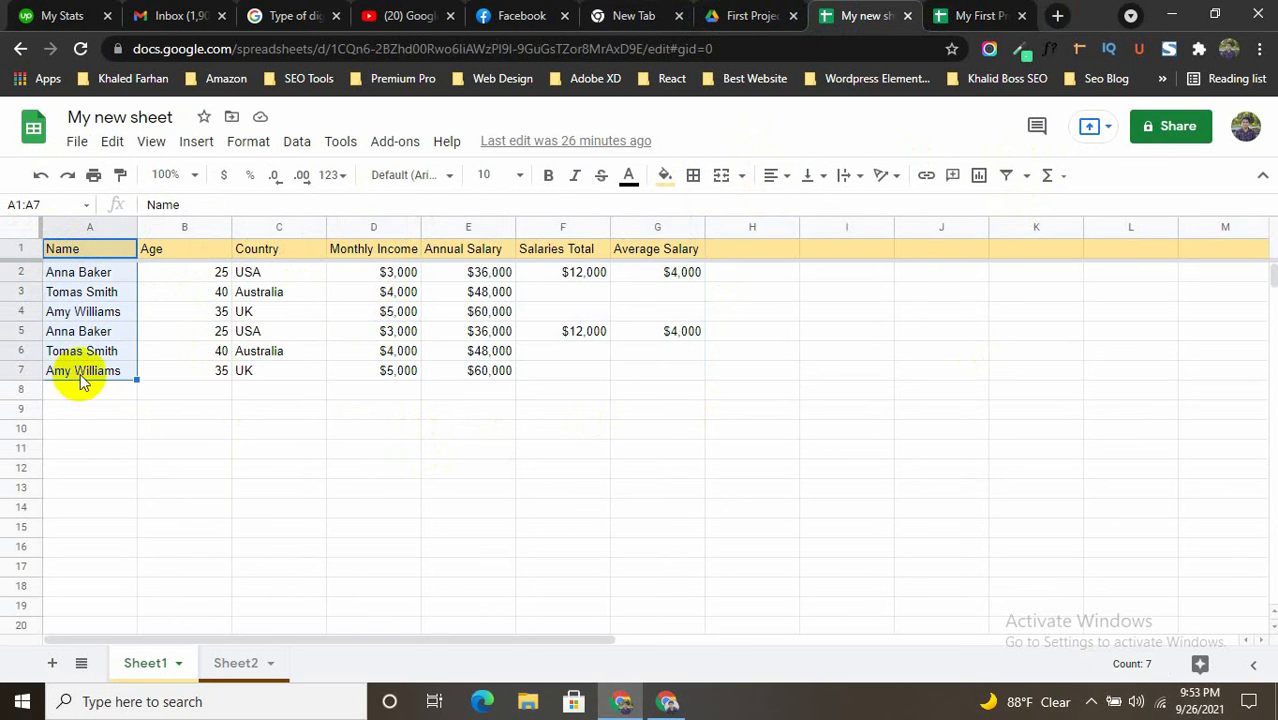
pyautogui.click(391, 430)
pyautogui.click(55, 249)
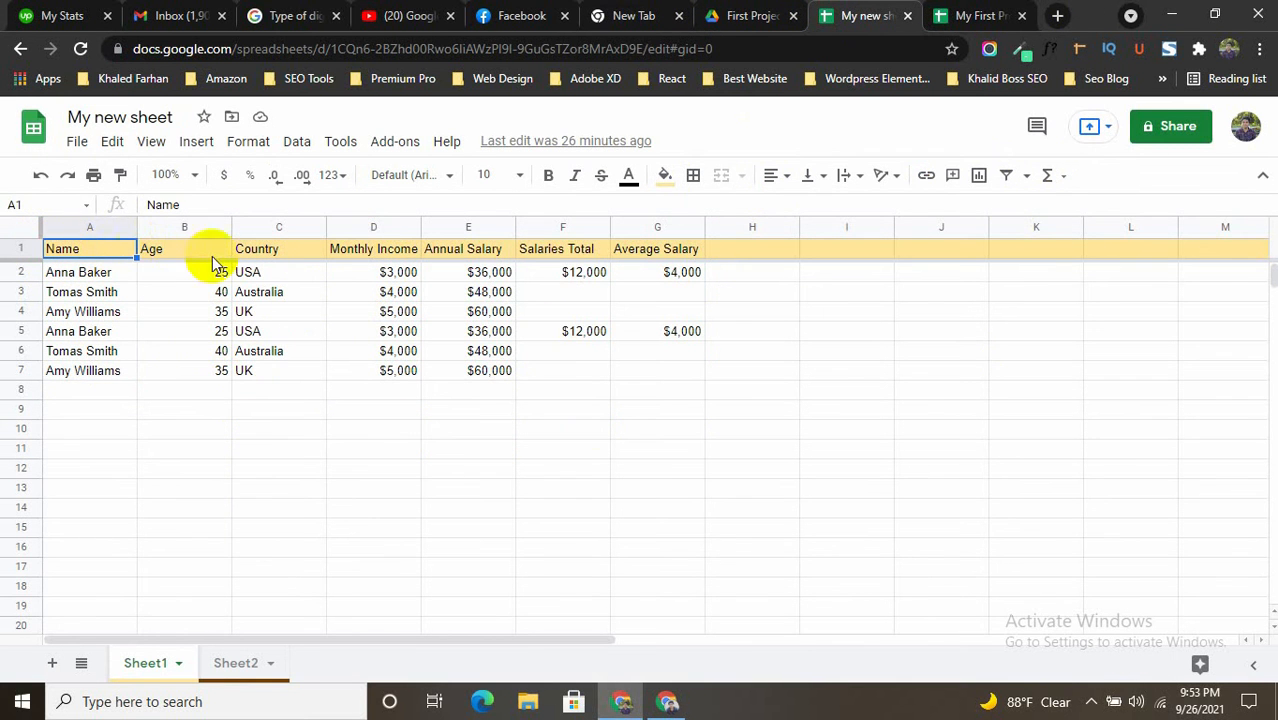
pyautogui.click(274, 249)
# - Enter the headers Name, Age and Country in cells A1 to C1 of the My First Project spreadsheet
pyautogui.click(958, 15)
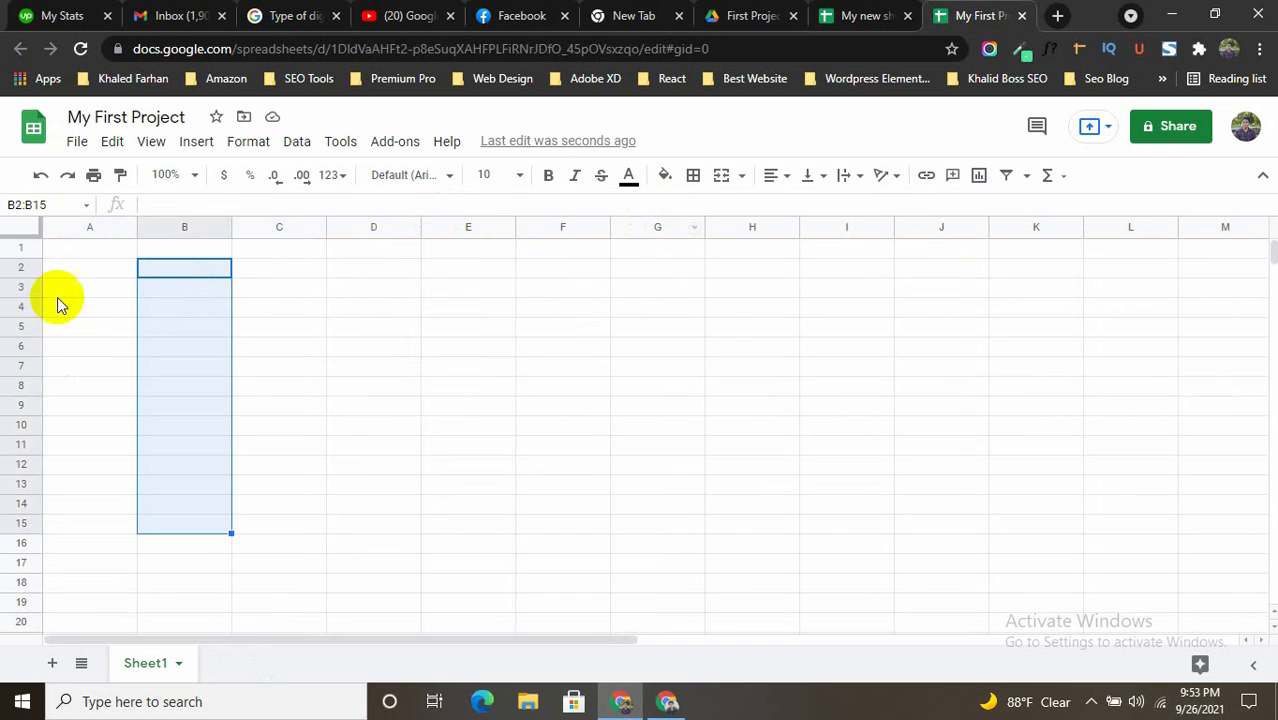
pyautogui.doubleClick(85, 249)
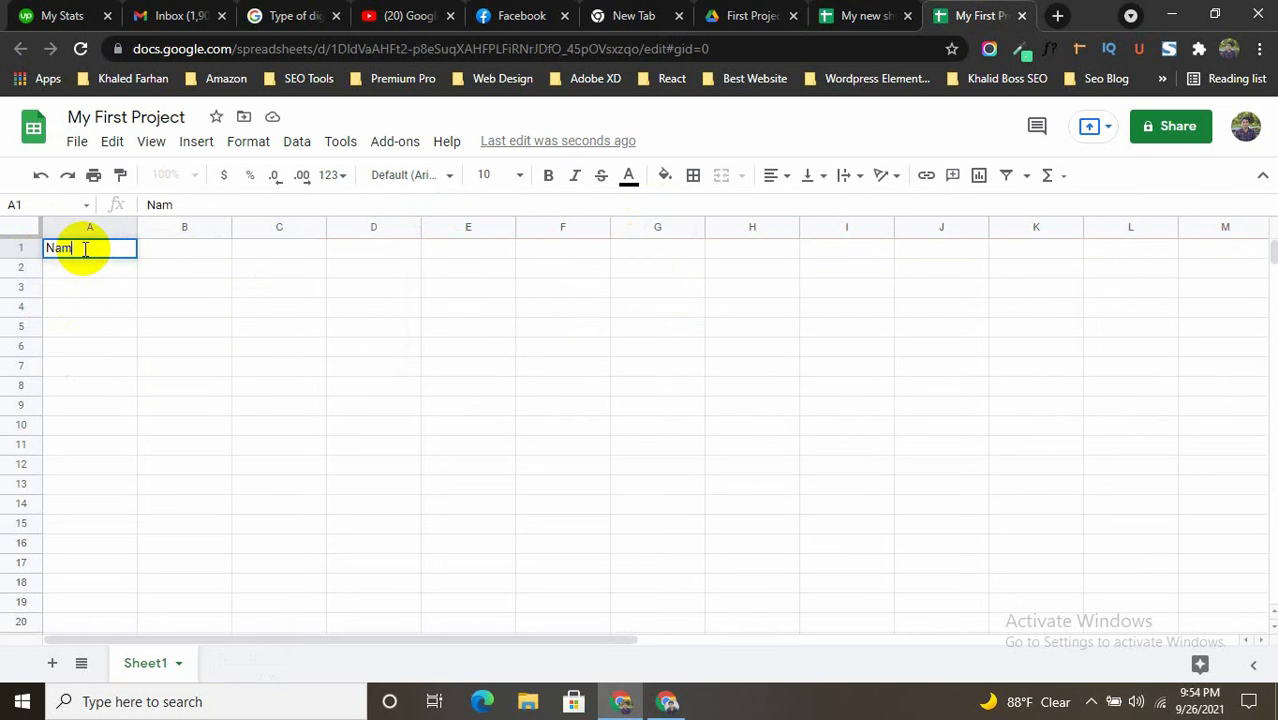
pyautogui.press('Return')
pyautogui.press('Up')
pyautogui.press('Right')
pyautogui.press('Return')
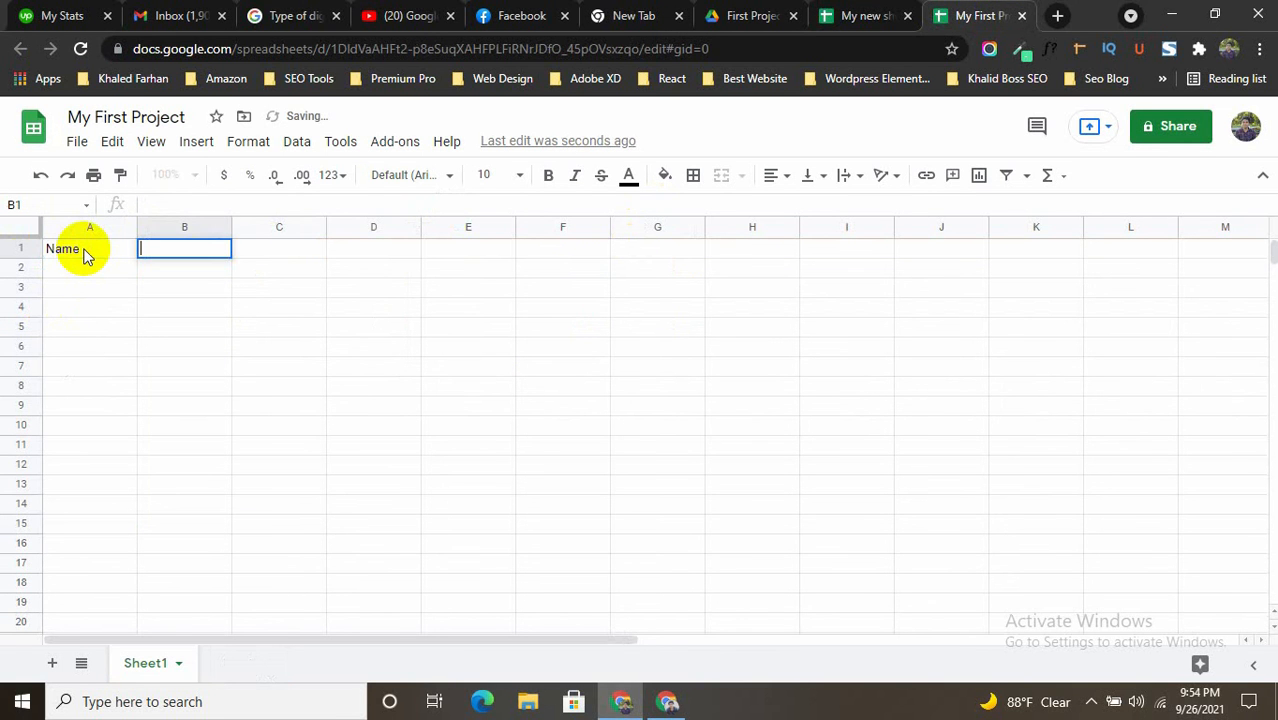
pyautogui.press('Return')
pyautogui.press('Up')
pyautogui.press('Right')
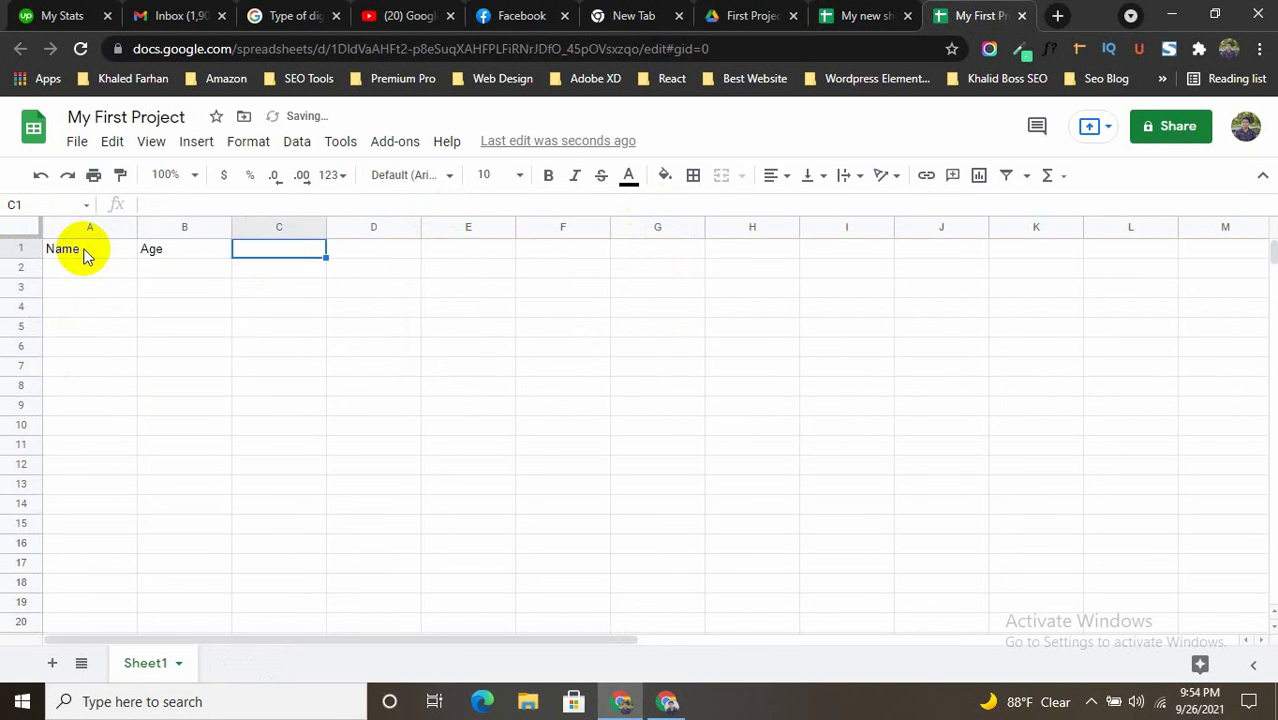
pyautogui.write('Count')
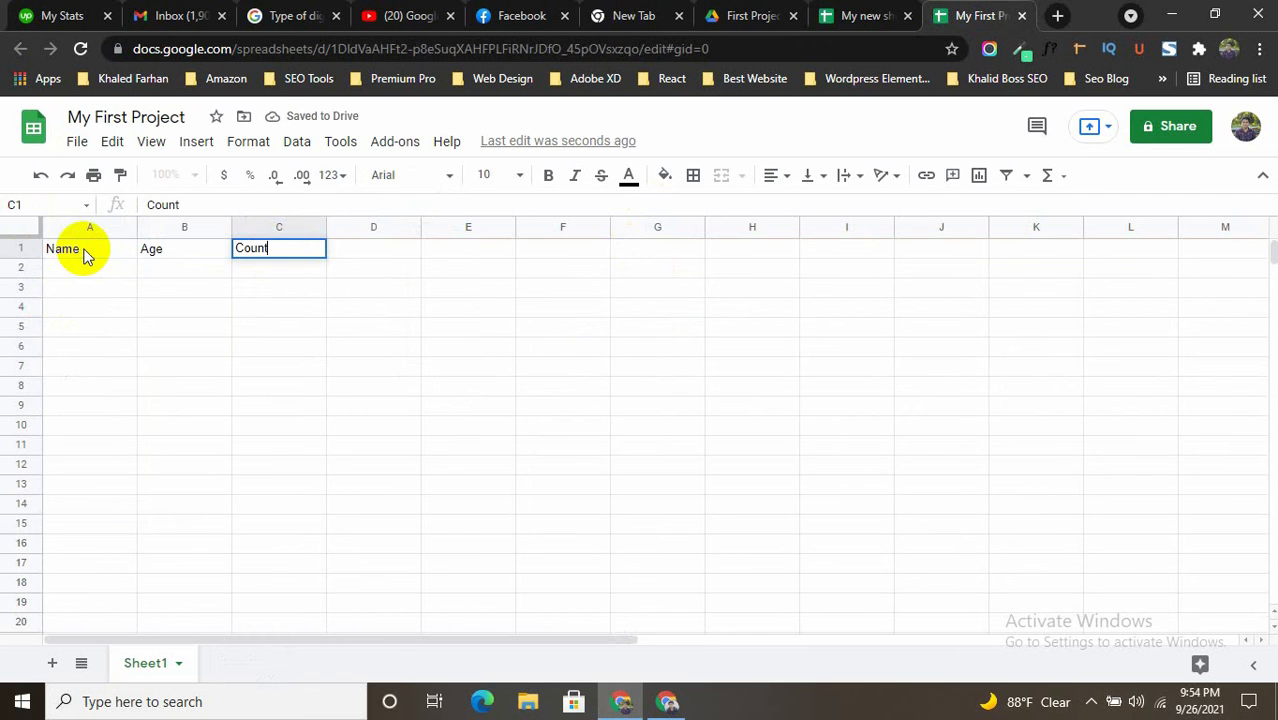
pyautogui.write('ry')
pyautogui.press('Return')
# - Freeze row 1 so the header row stays in place
pyautogui.scroll(-2, 148, 340)
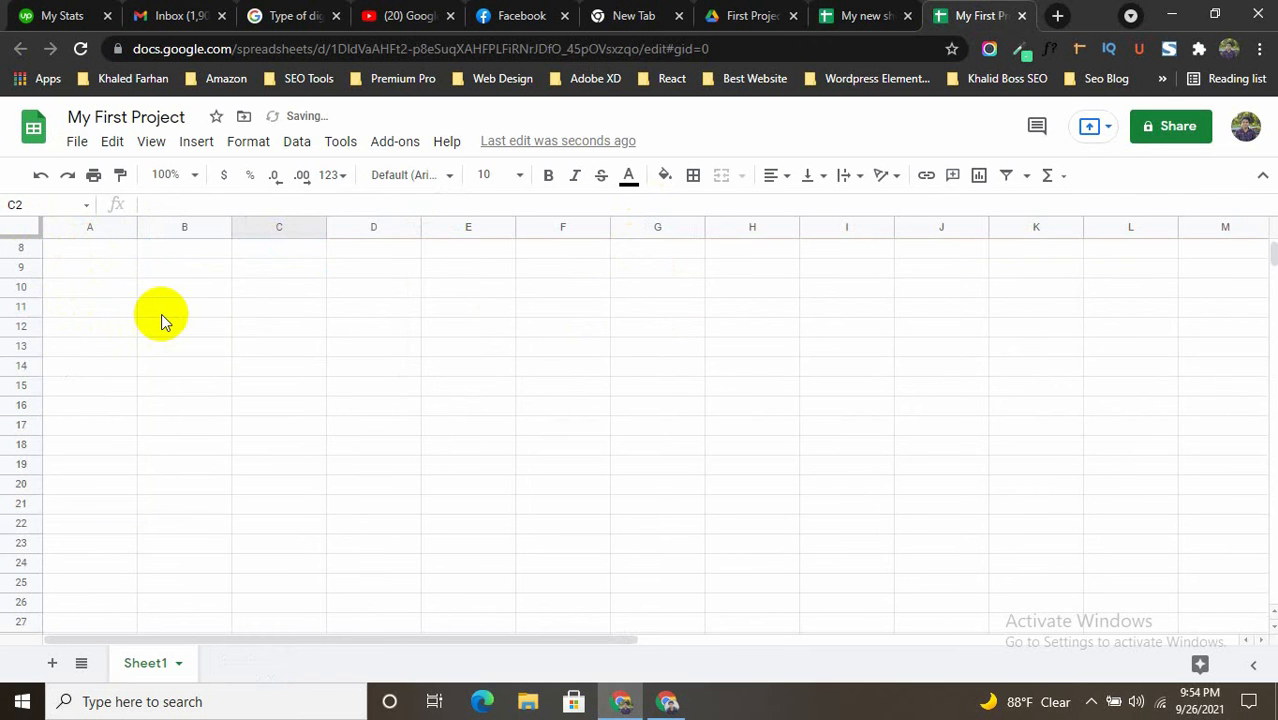
pyautogui.scroll(2, 161, 314)
pyautogui.moveTo(58, 250); pyautogui.dragTo(318, 256)
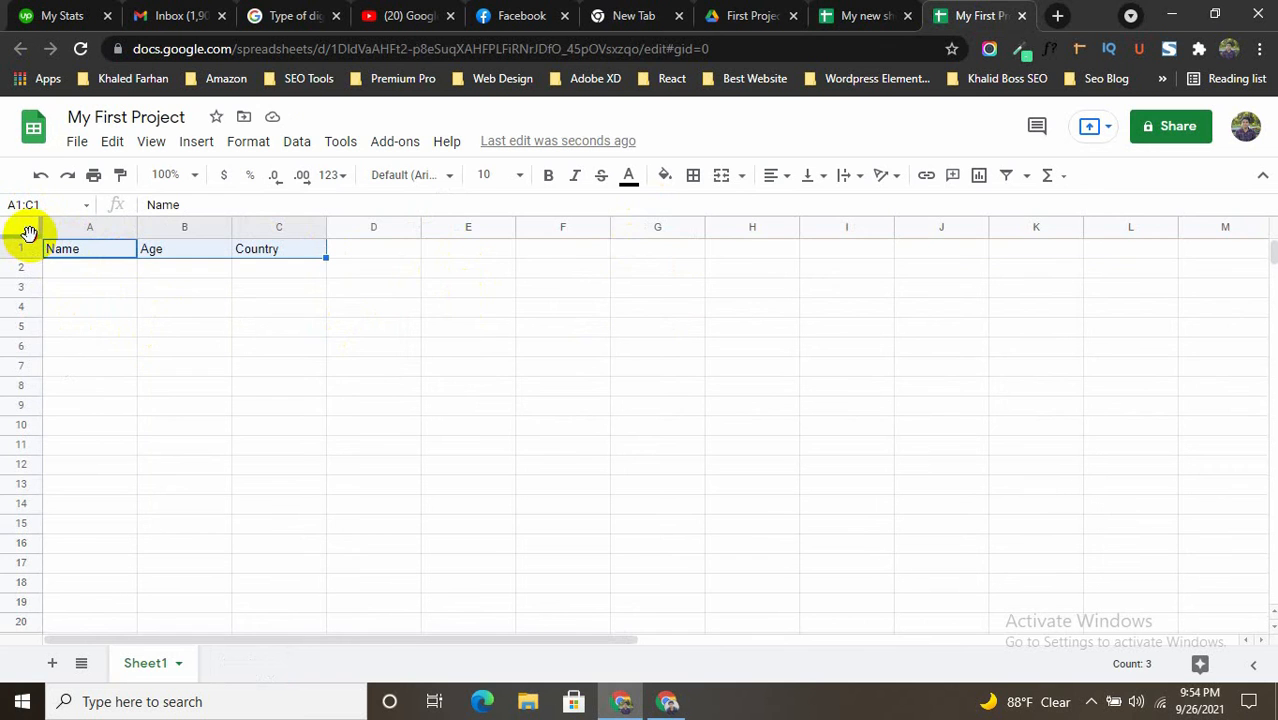
pyautogui.moveTo(30, 233); pyautogui.dragTo(25, 249)
pyautogui.click(222, 324)
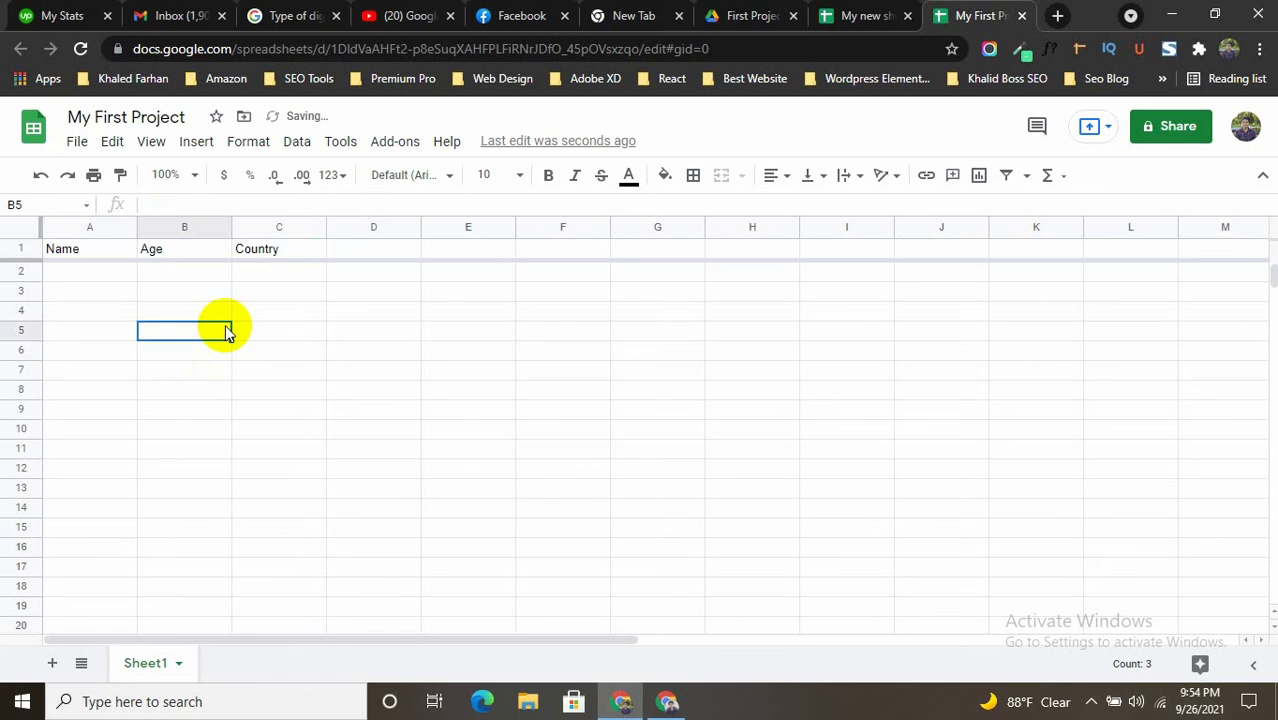
pyautogui.scroll(-5, 225, 325)
pyautogui.scroll(5, 221, 326)
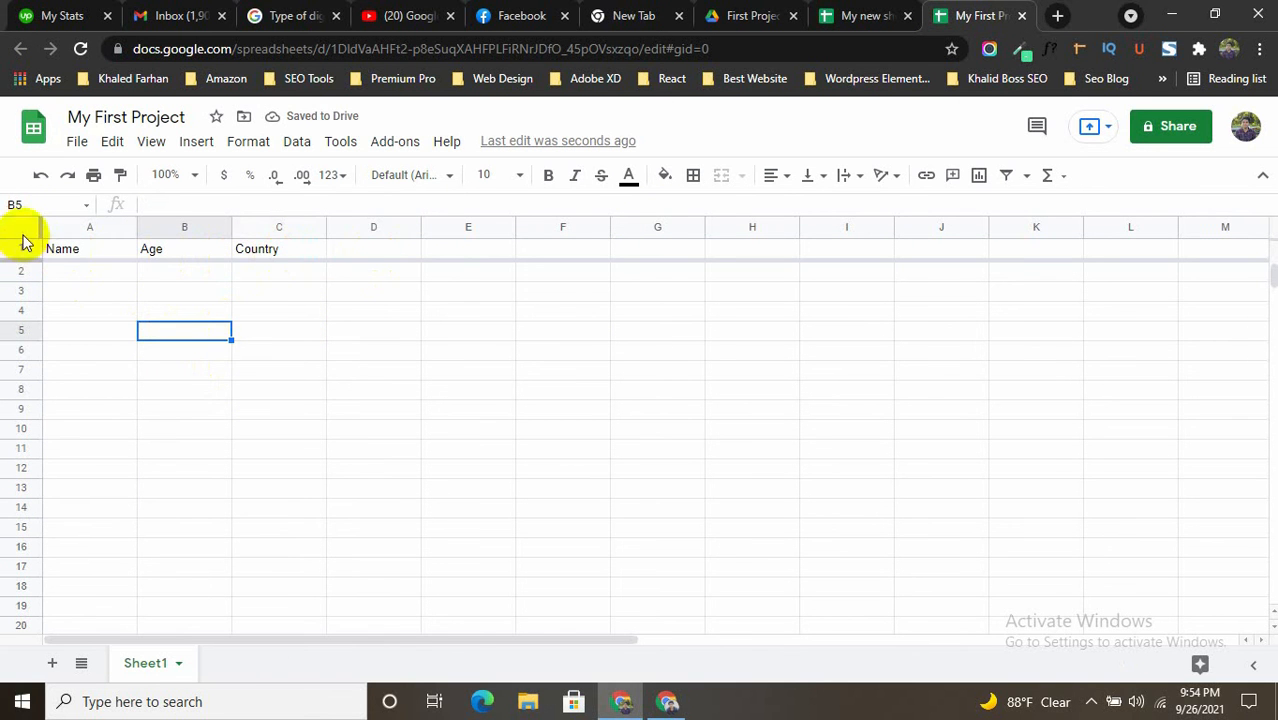
# - Make header row 1 slightly taller
pyautogui.moveTo(31, 257)
pyautogui.mouseDown()
pyautogui.moveTo(25, 230)
pyautogui.moveTo(23, 263)
pyautogui.mouseUp()
pyautogui.click(160, 293)
pyautogui.click(290, 310)
pyautogui.click(471, 325)
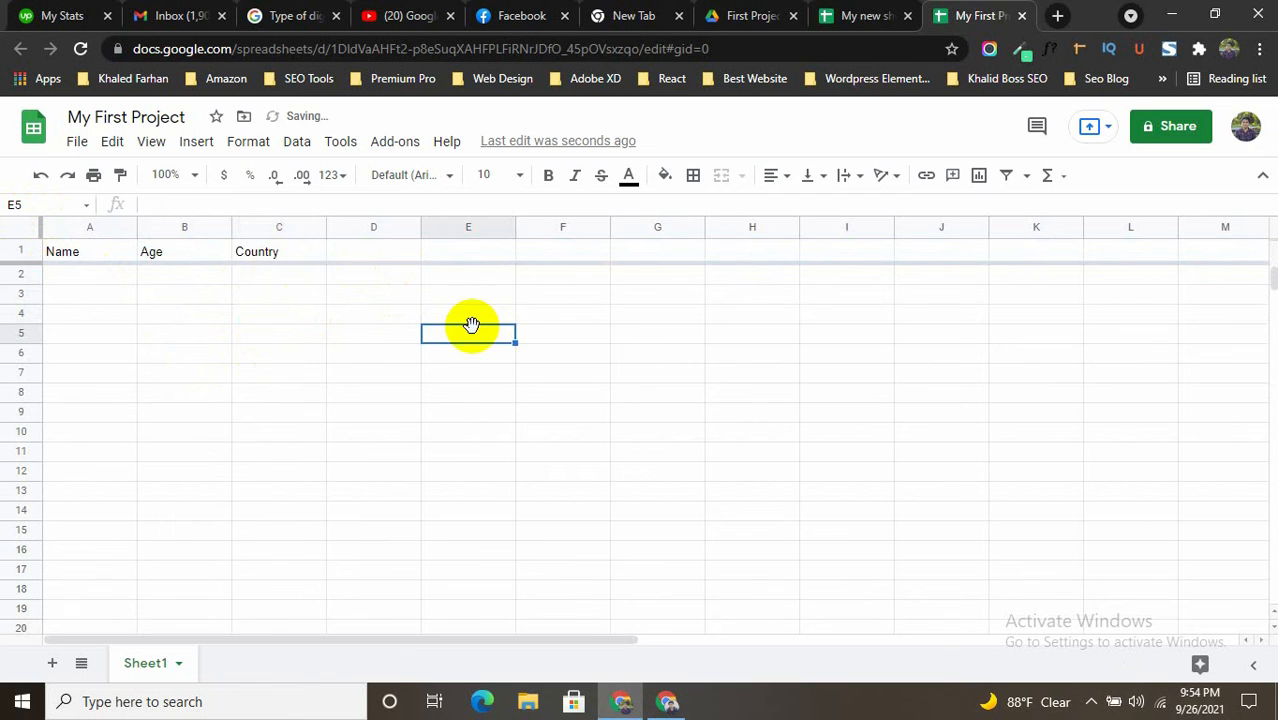
# - Consult the headers in My new sheet and enter "monthly Income" in D1 and "Annual Salries" in E1 of My First Project
pyautogui.click(337, 251)
pyautogui.click(880, 15)
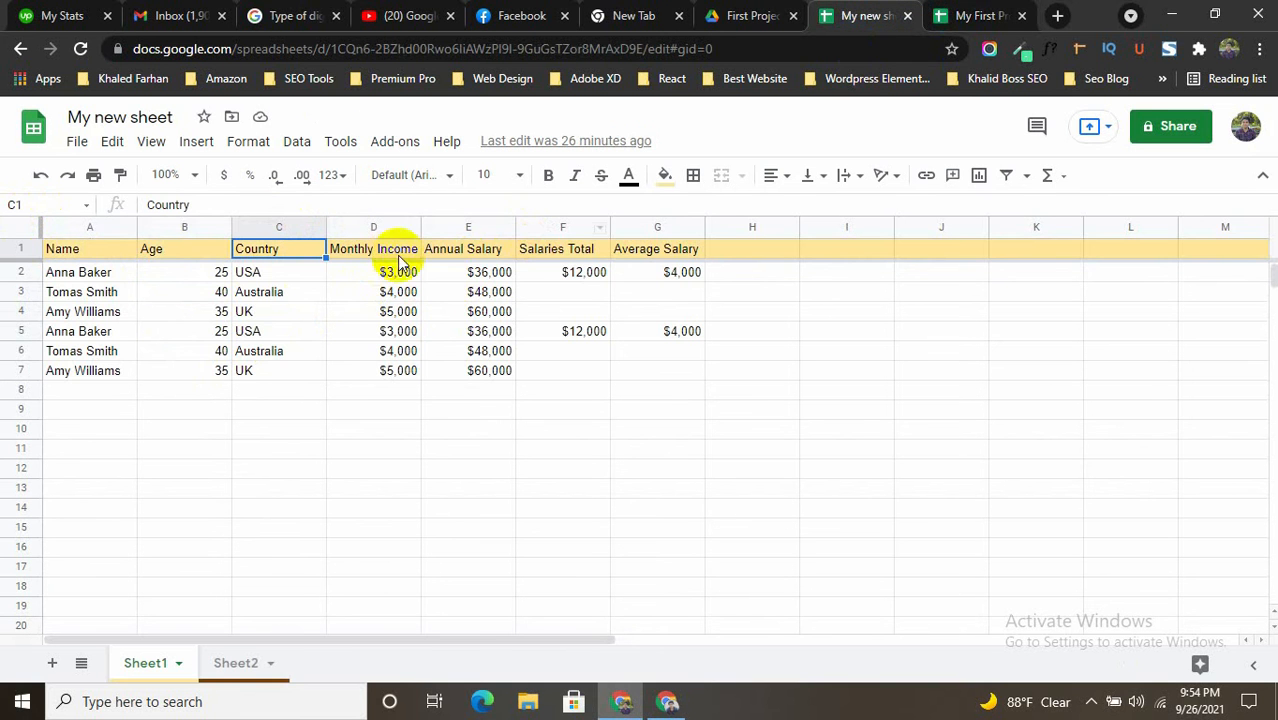
pyautogui.click(955, 15)
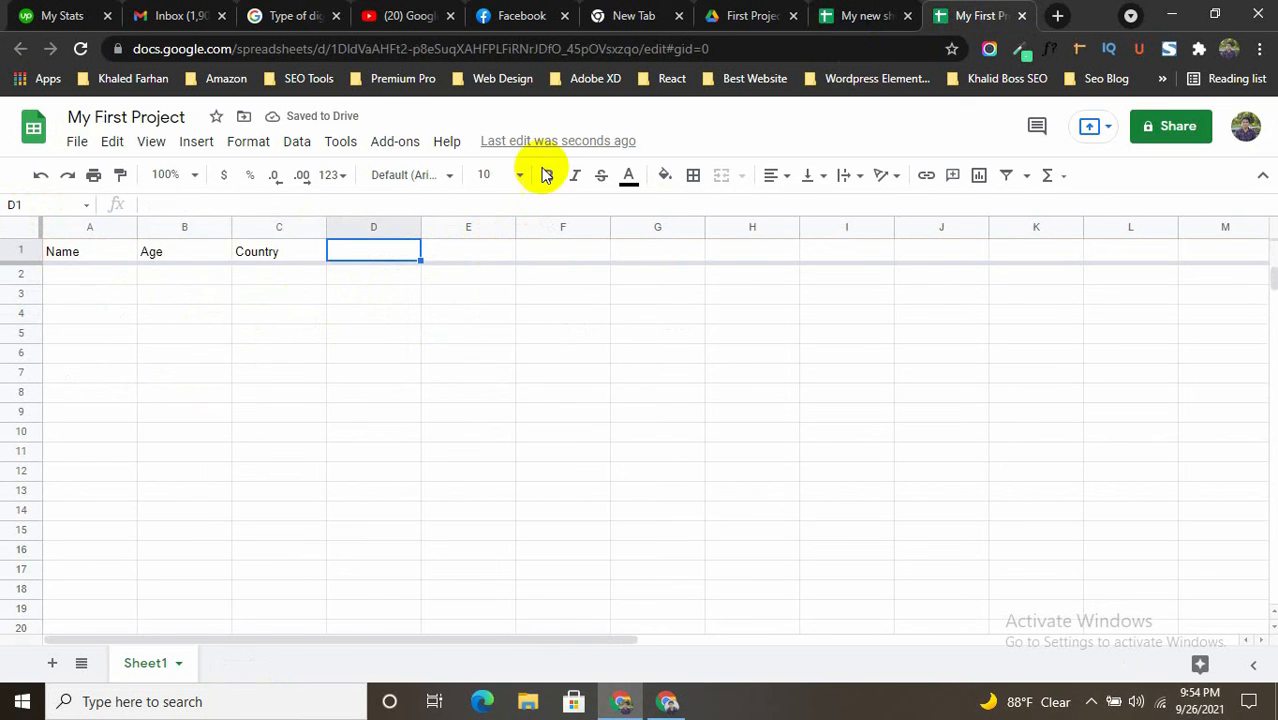
pyautogui.doubleClick(362, 251)
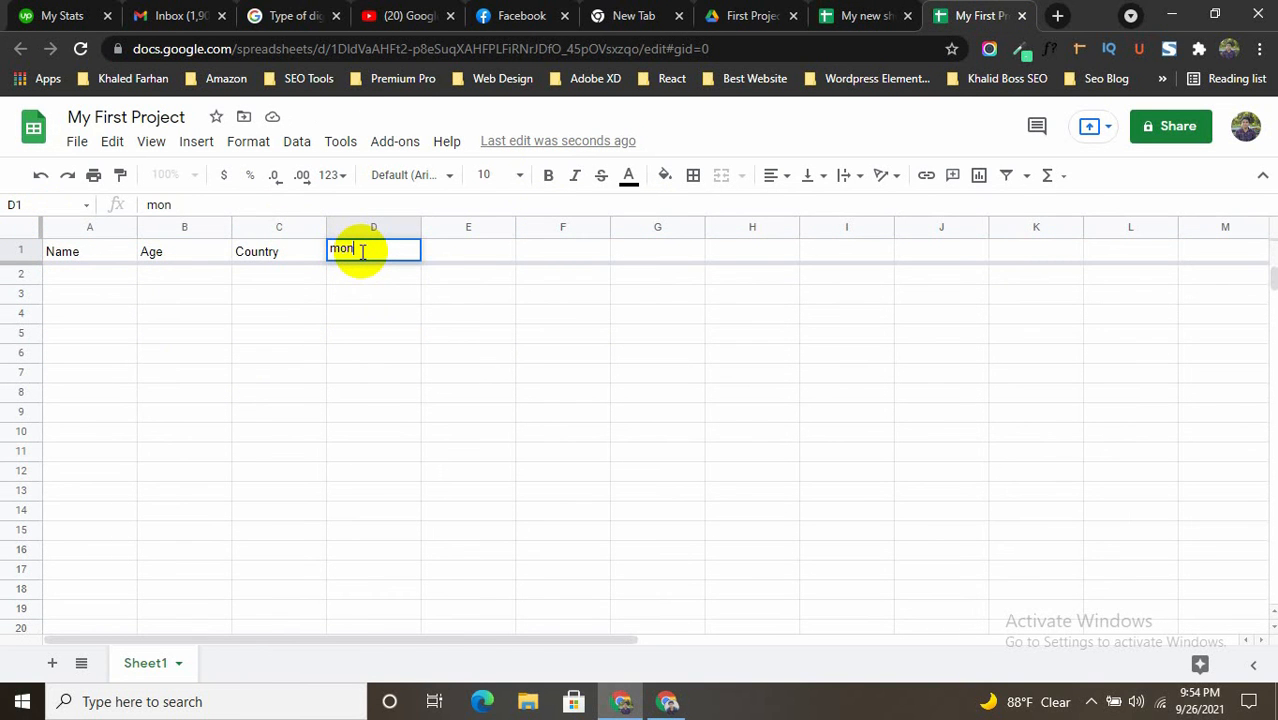
pyautogui.press('Return')
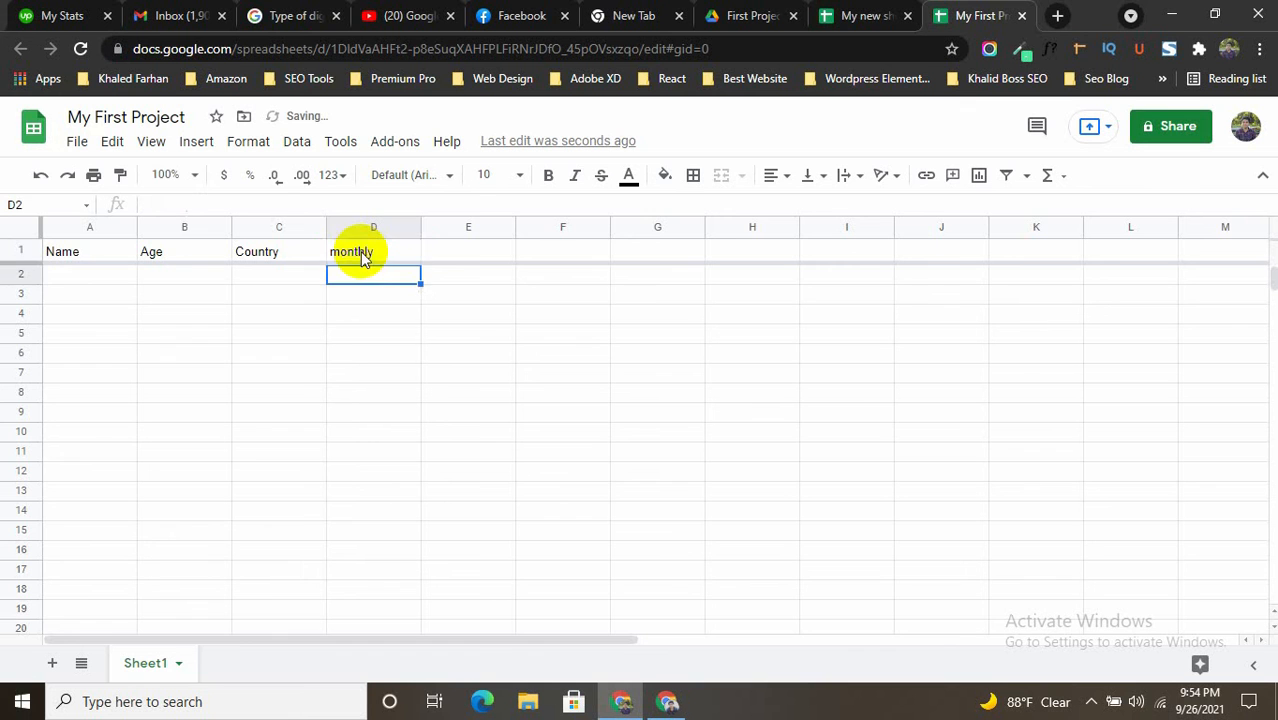
pyautogui.doubleClick(362, 251)
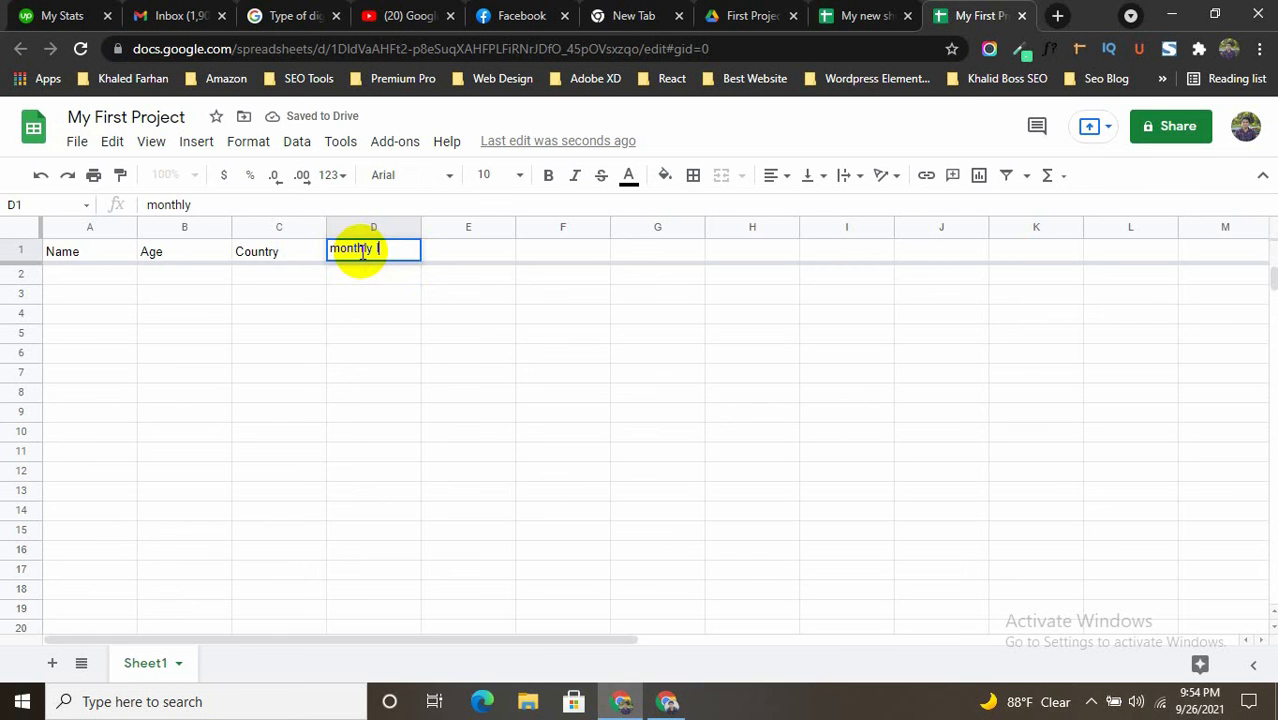
pyautogui.write('Income')
pyautogui.press('Tab')
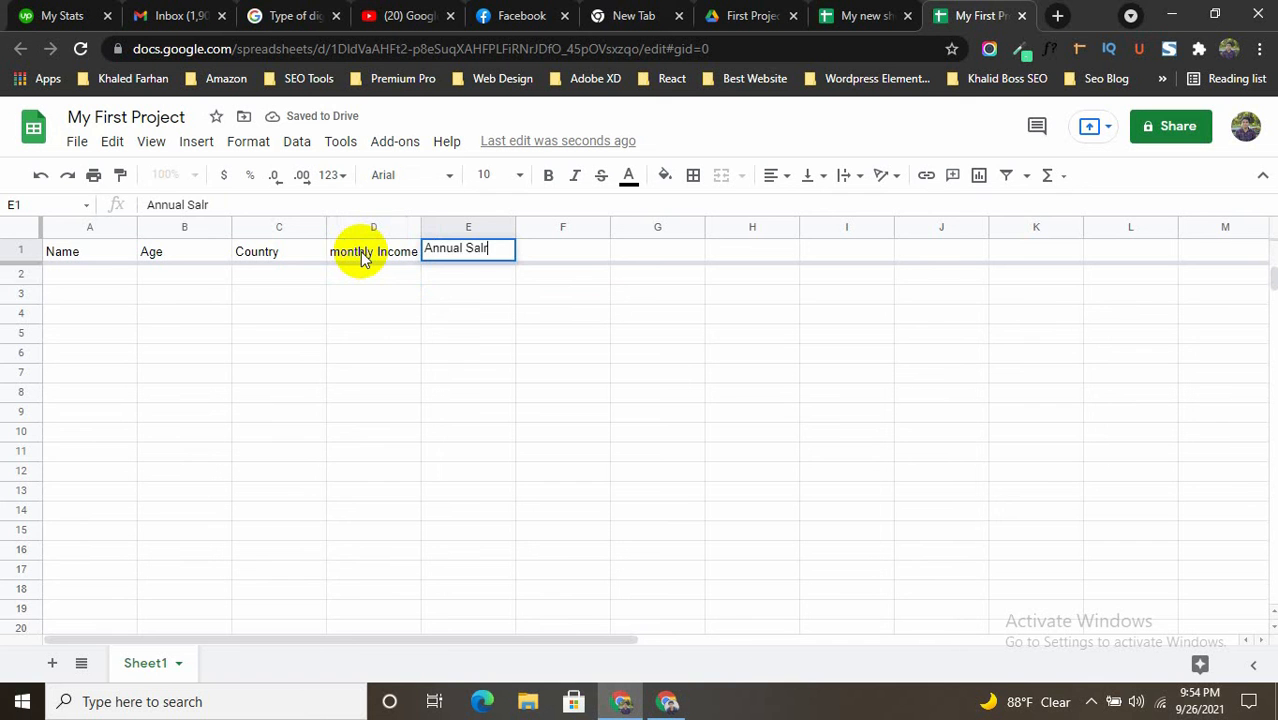
pyautogui.press('Return')
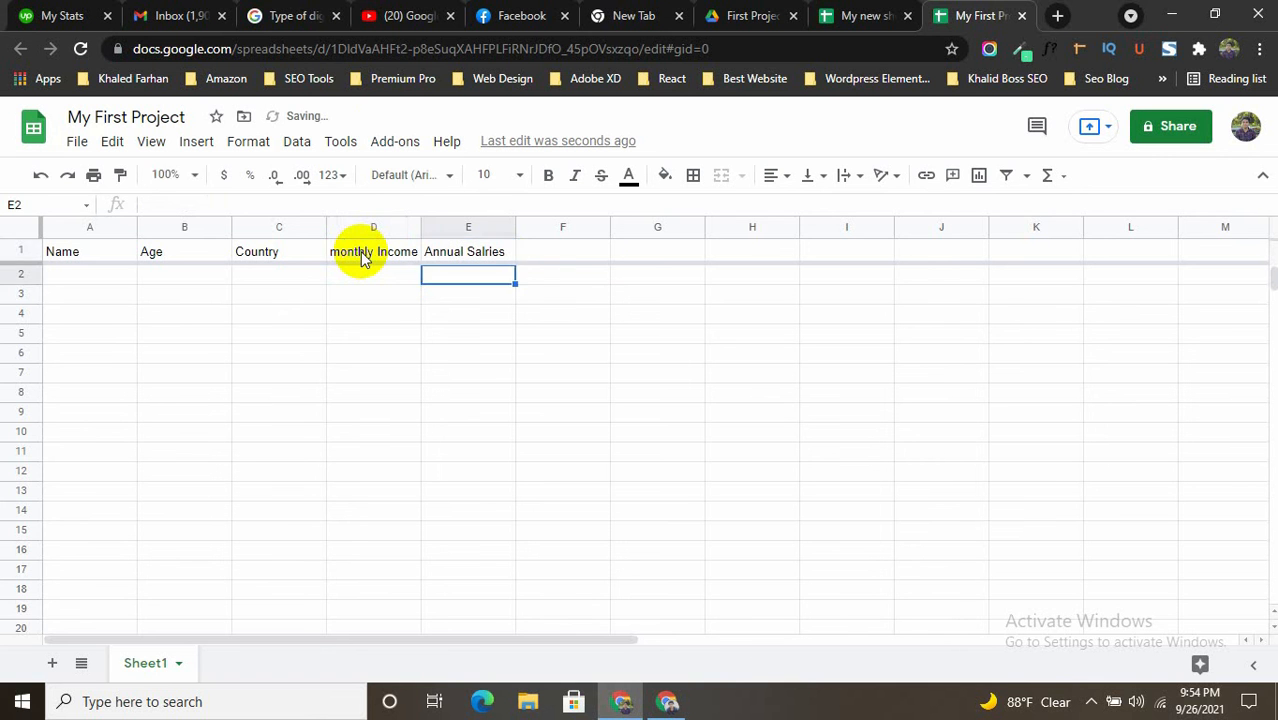
# - Consult the remaining headers in My new sheet and enter "Salary Total" in F1 and "aveage" in G1 of My First Project
pyautogui.press('Up')
pyautogui.press('Right')
pyautogui.click(868, 15)
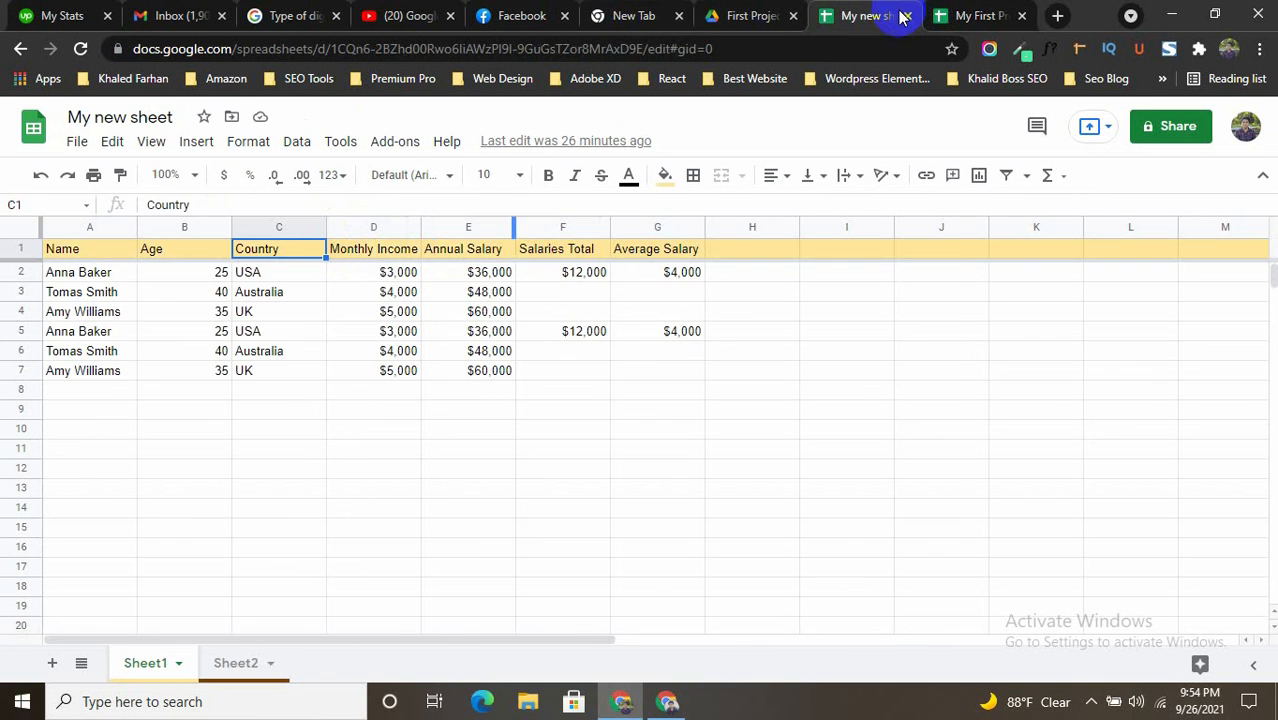
pyautogui.click(543, 257)
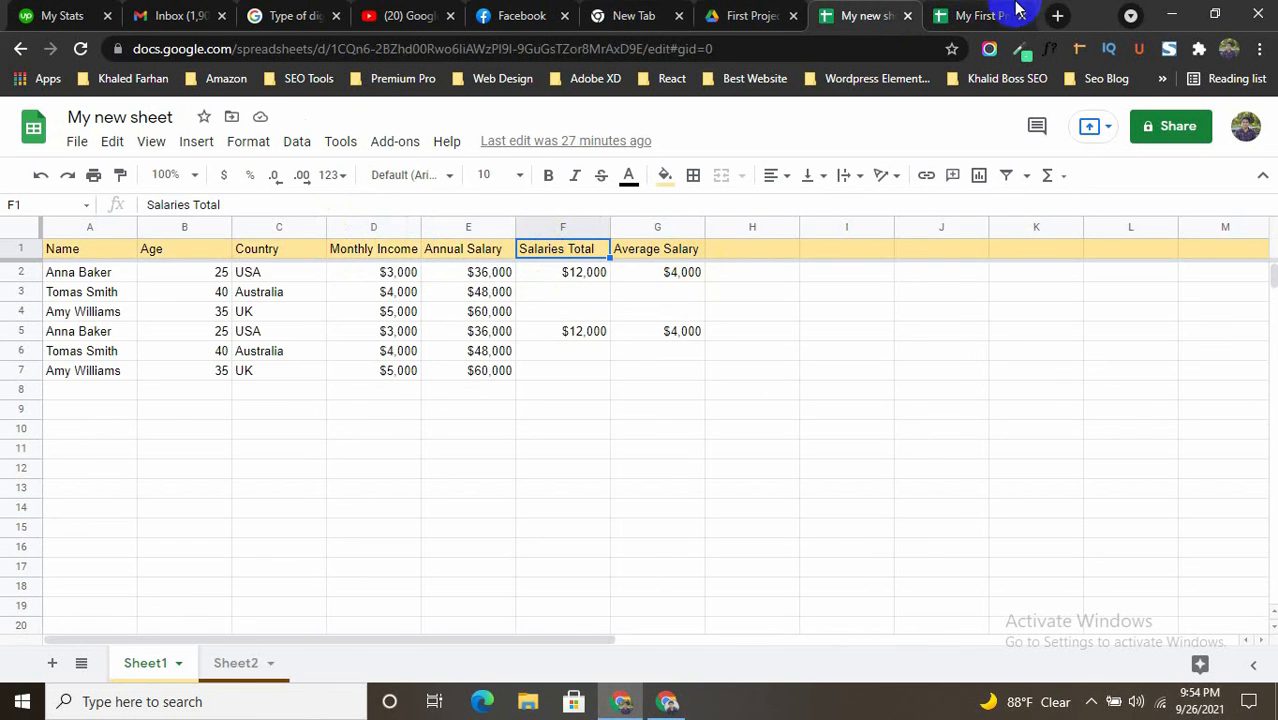
pyautogui.click(975, 15)
pyautogui.click(560, 246)
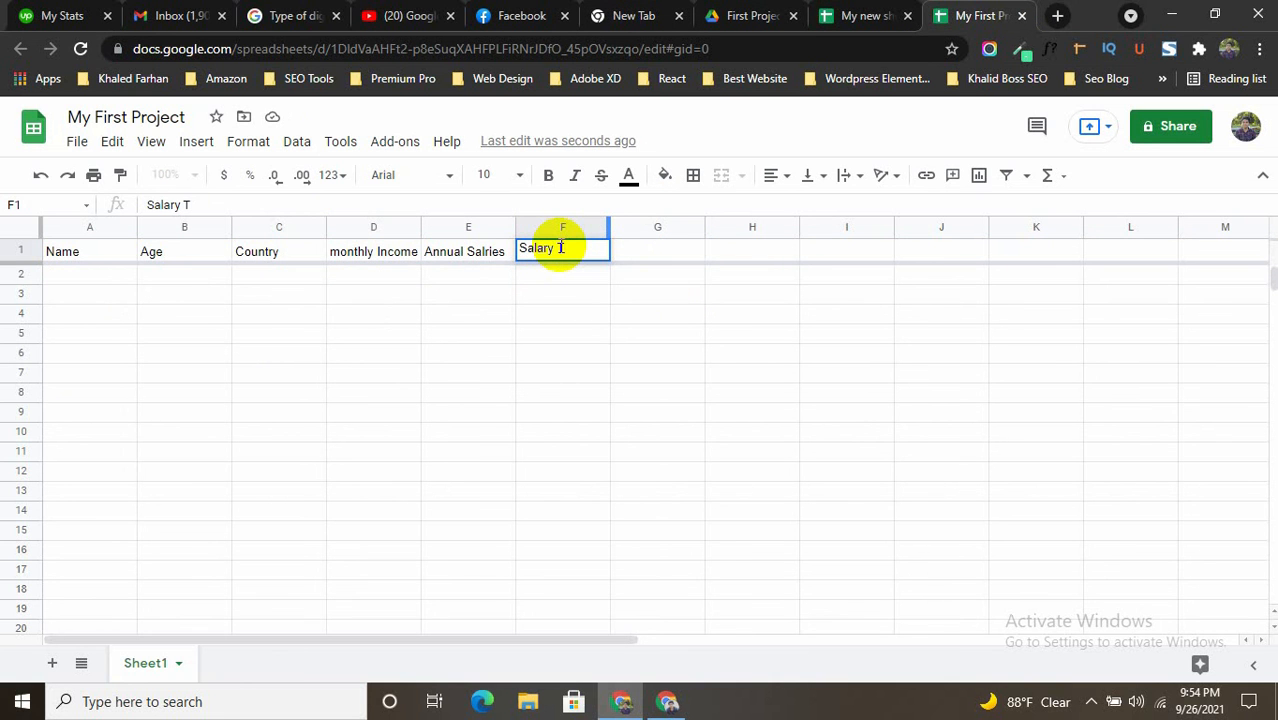
pyautogui.write('Salary Total')
pyautogui.press('Tab')
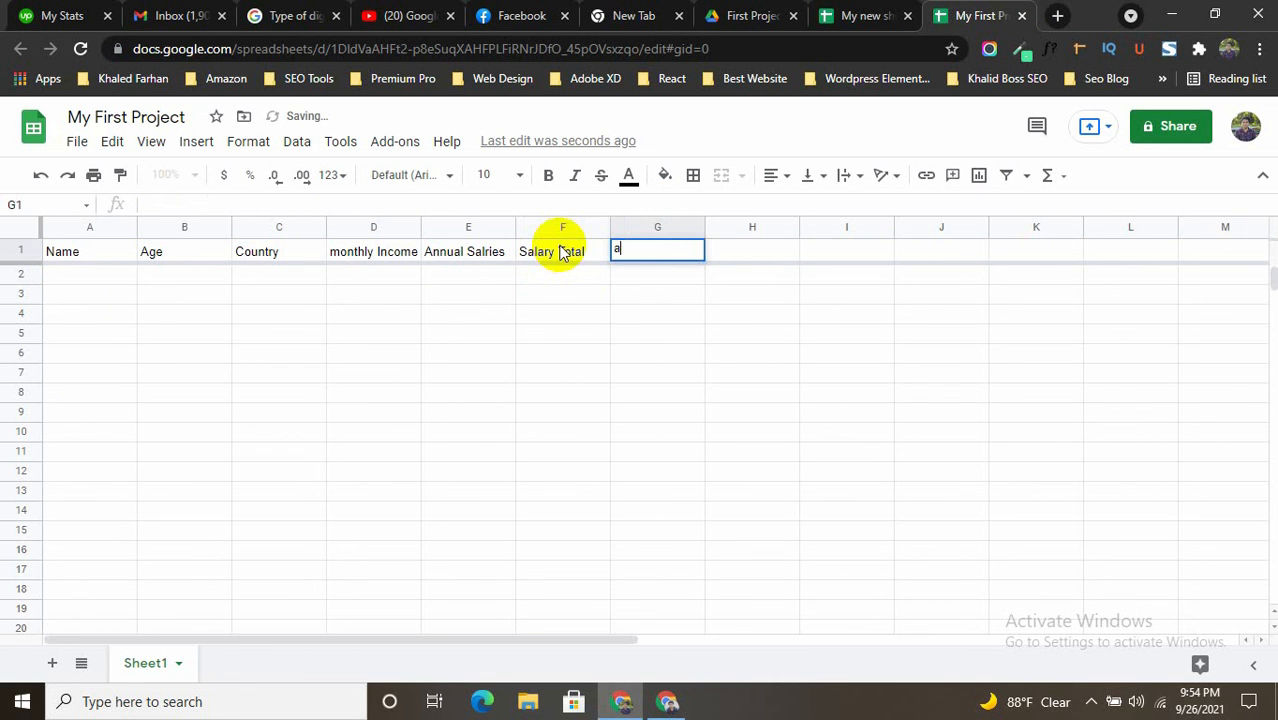
pyautogui.write('aveag')
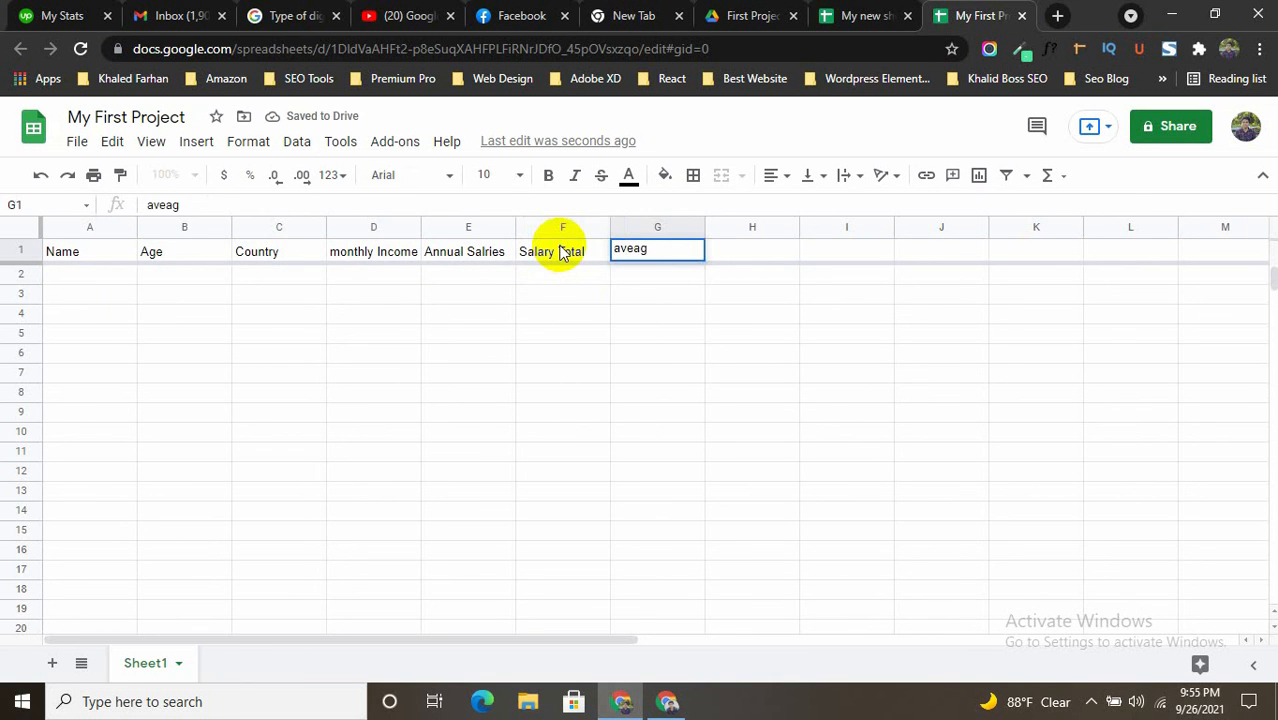
pyautogui.write('e')
pyautogui.press('Return')
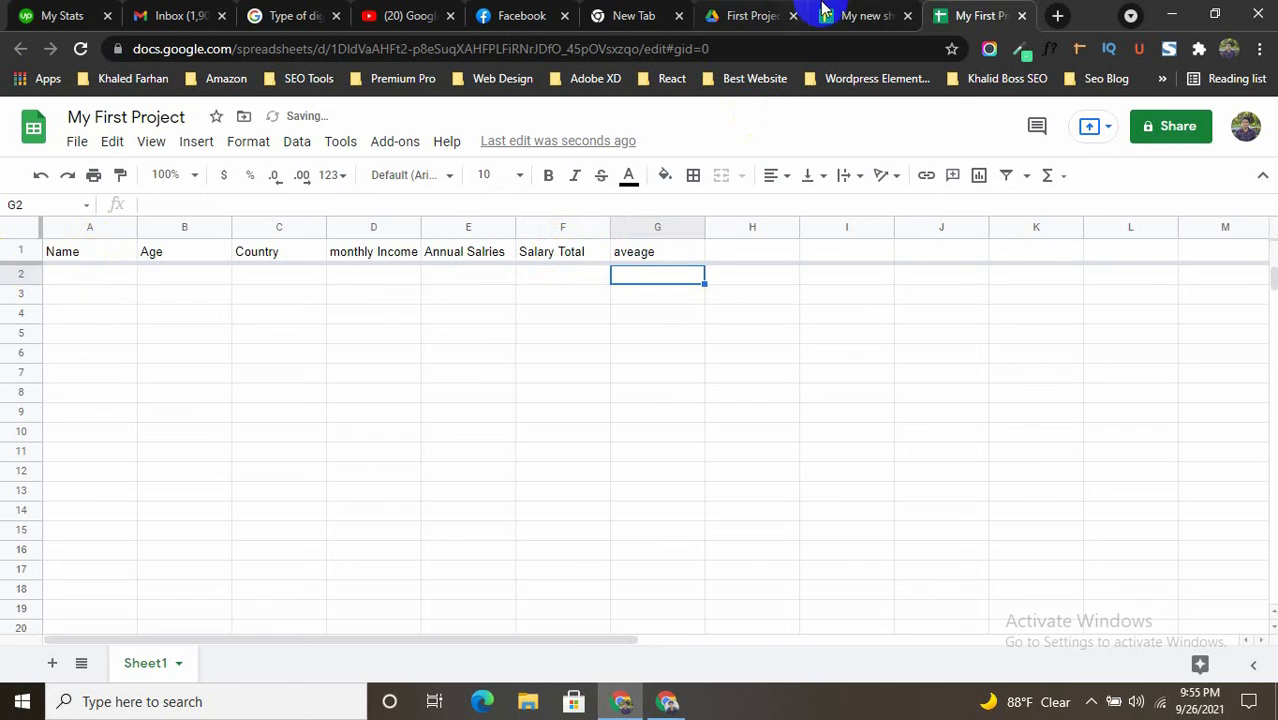
# - Copy the first employee's name from A2 of My new sheet into A2 of My First Project
pyautogui.click(858, 15)
pyautogui.click(100, 280)
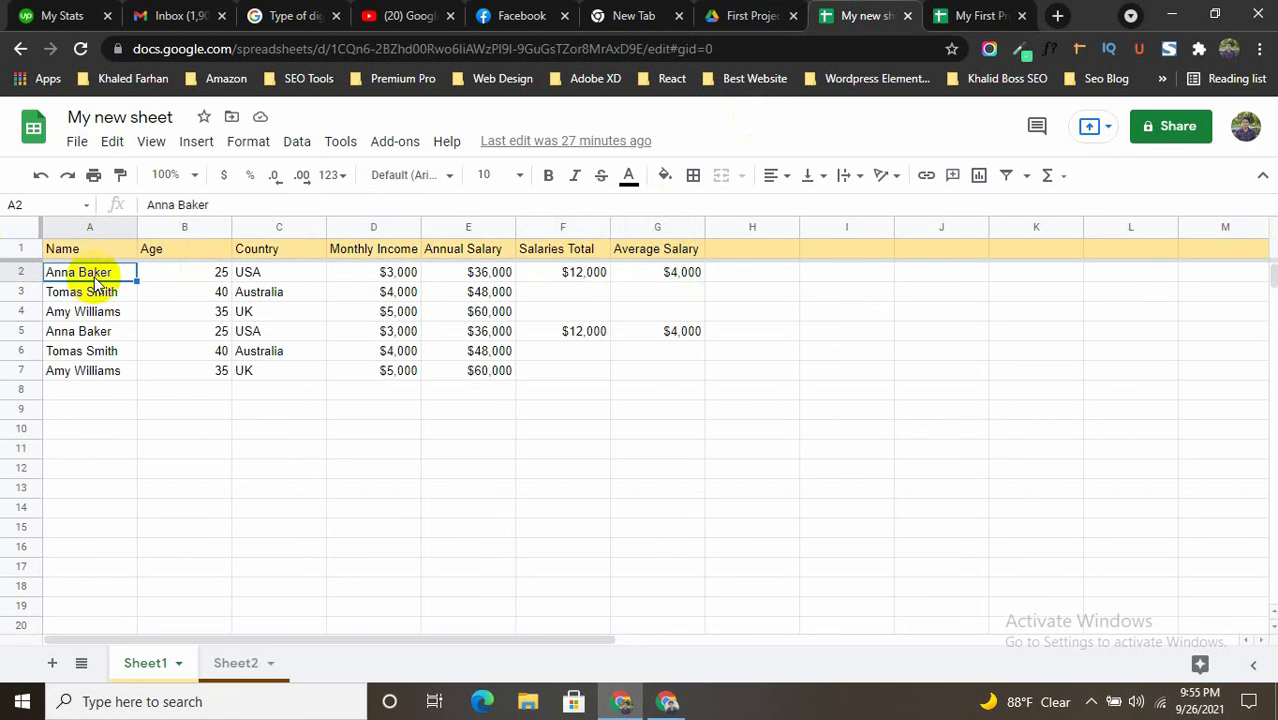
pyautogui.click(103, 274)
pyautogui.doubleClick(103, 272)
pyautogui.hotkey('ctrl', 'c')
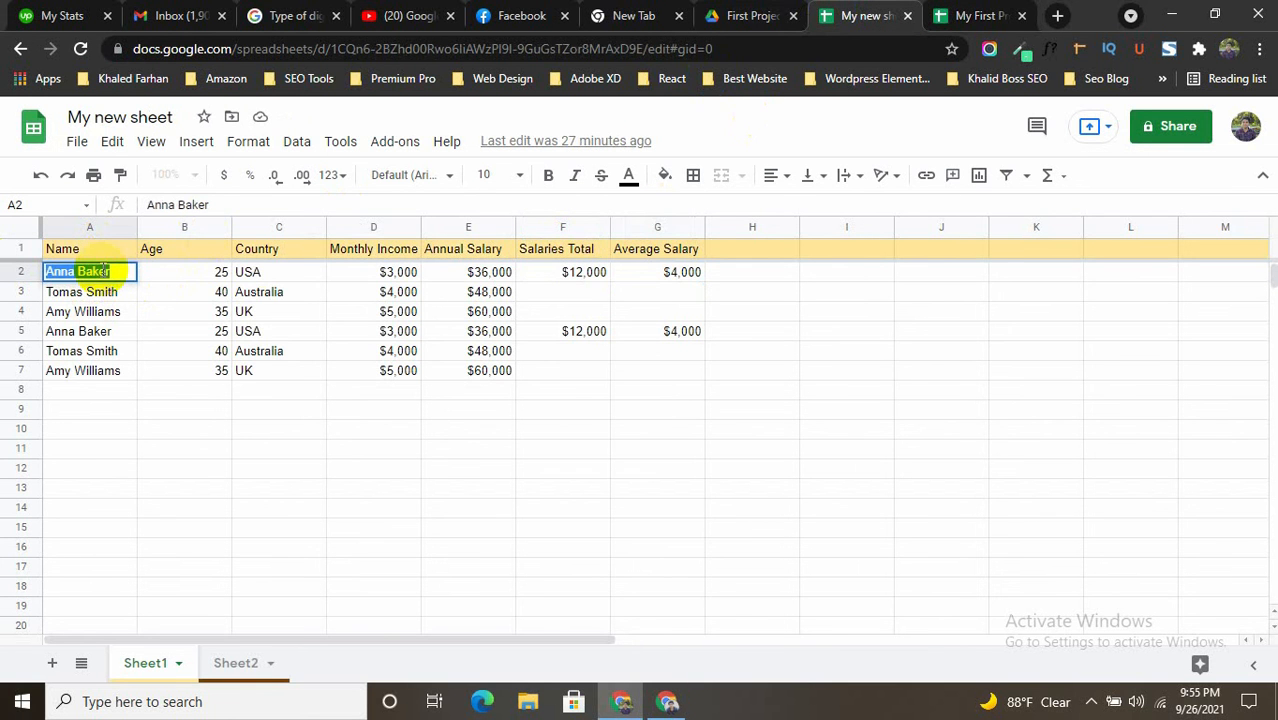
pyautogui.click(965, 15)
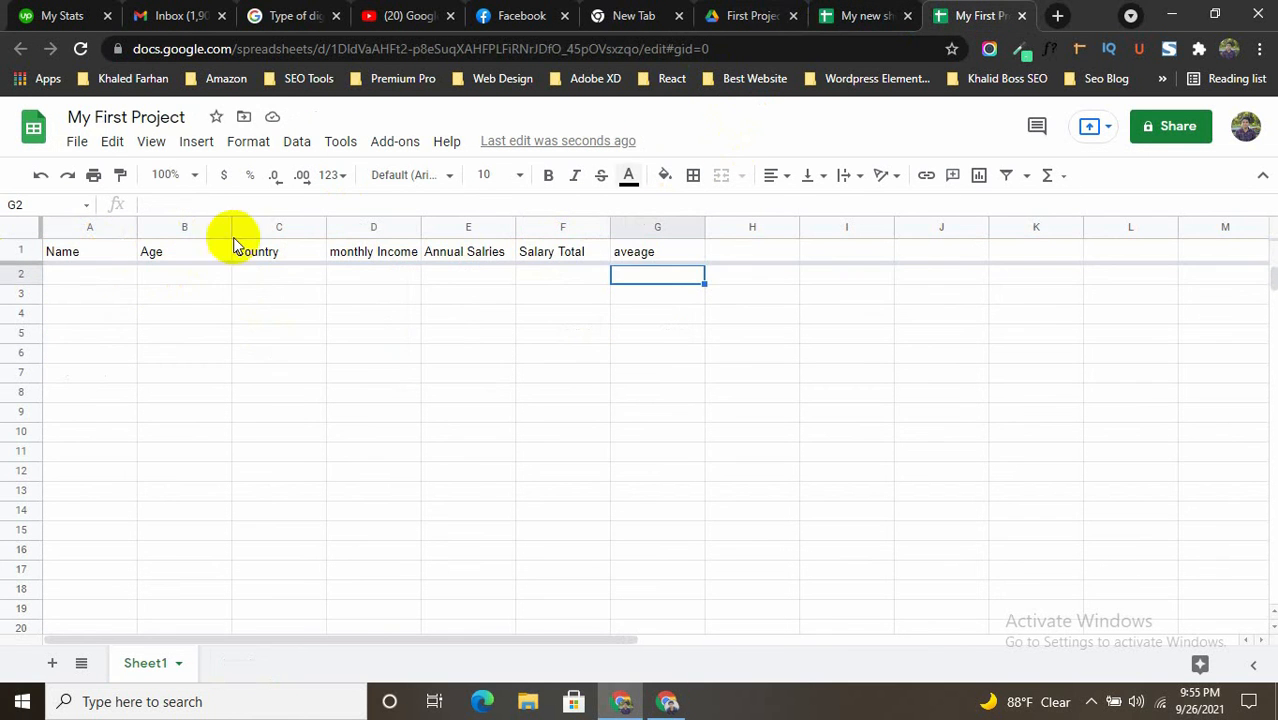
pyautogui.doubleClick(78, 275)
pyautogui.hotkey('ctrl', 'v')
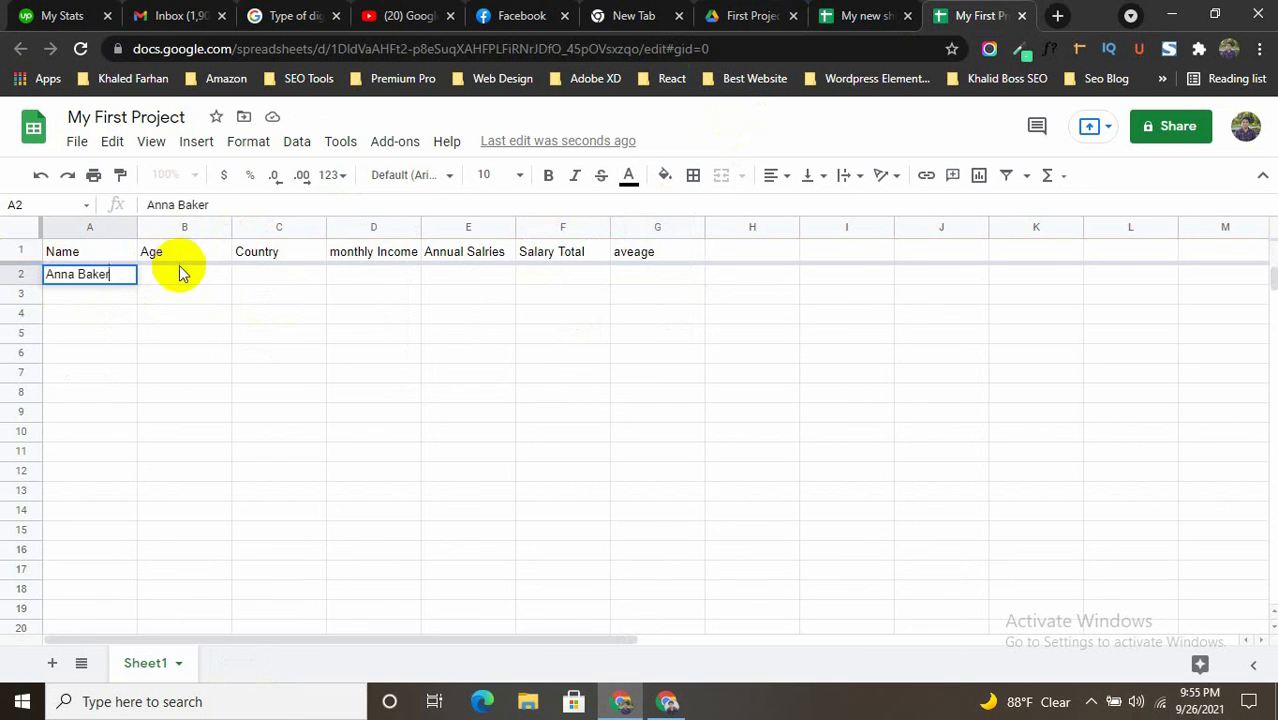
# - Enter the age 20 in B2 and the country "Uk" in C2 for the first employee
pyautogui.doubleClick(153, 277)
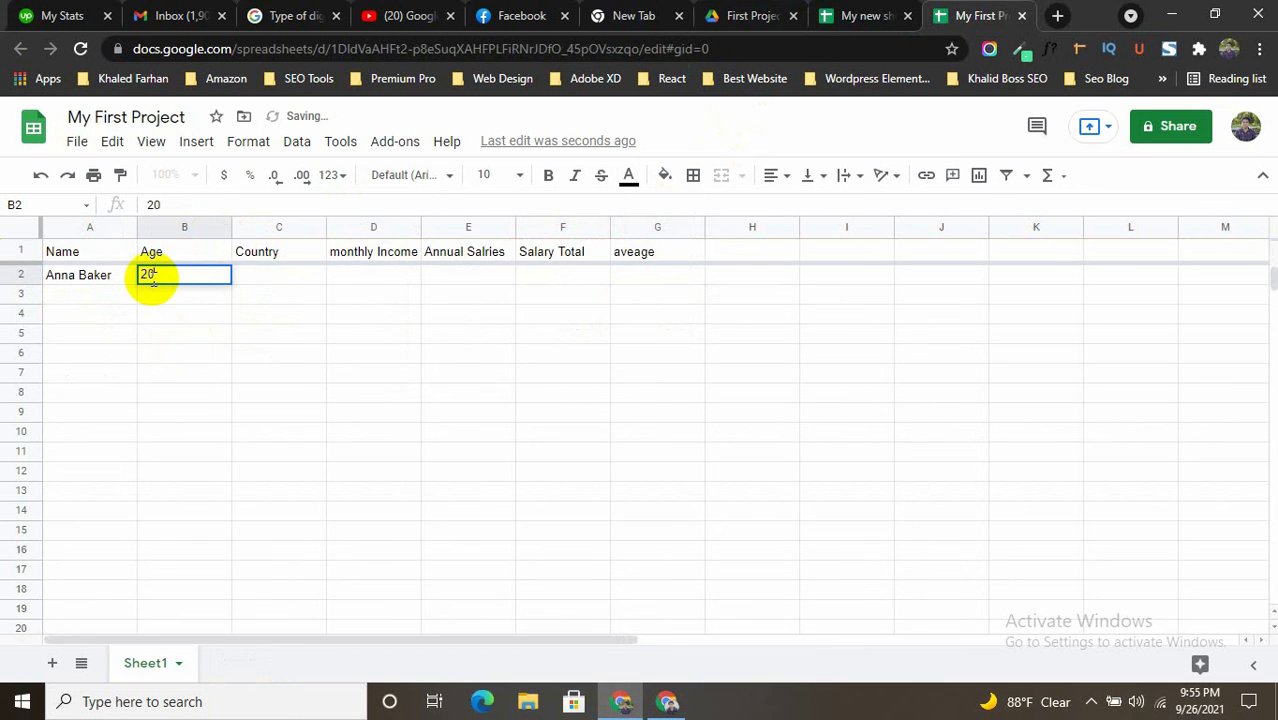
pyautogui.press('Return')
pyautogui.press('Right')
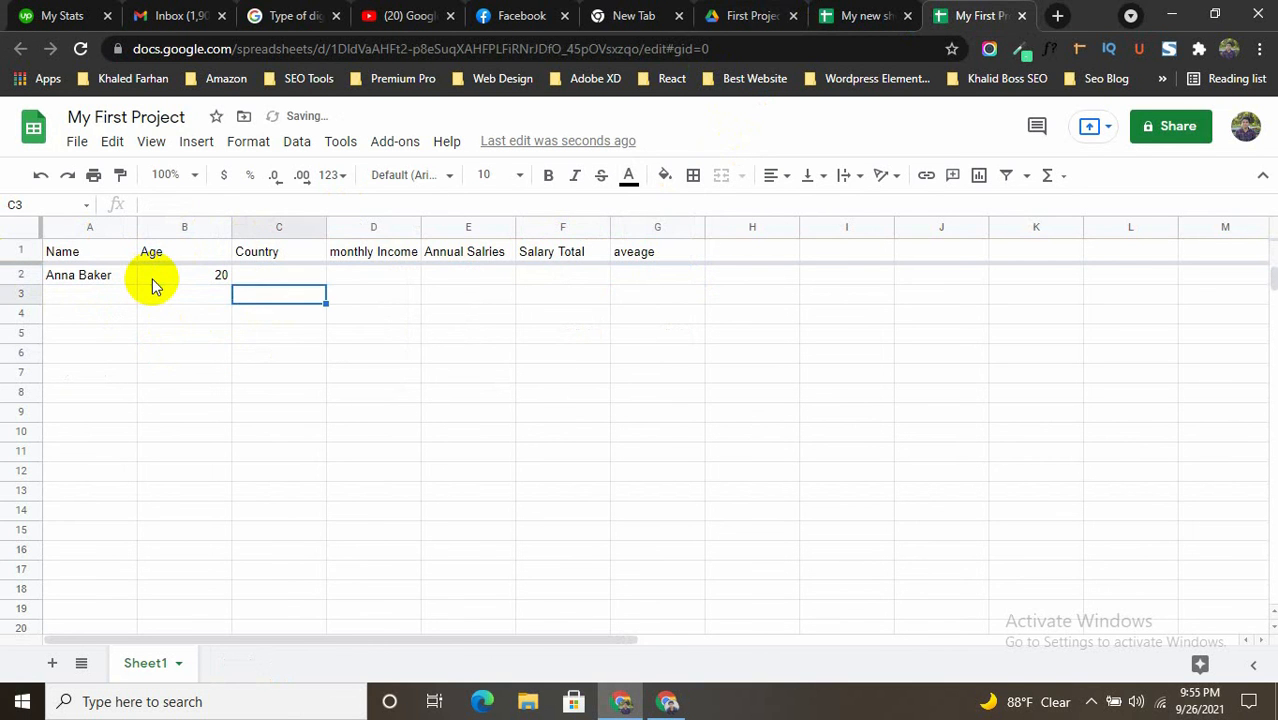
pyautogui.press('Up')
pyautogui.press('Return')
pyautogui.write('Uk')
pyautogui.press('Return')
# - Enter a monthly income of 1200 in D2 and format it as currency in dollars
pyautogui.doubleClick(369, 279)
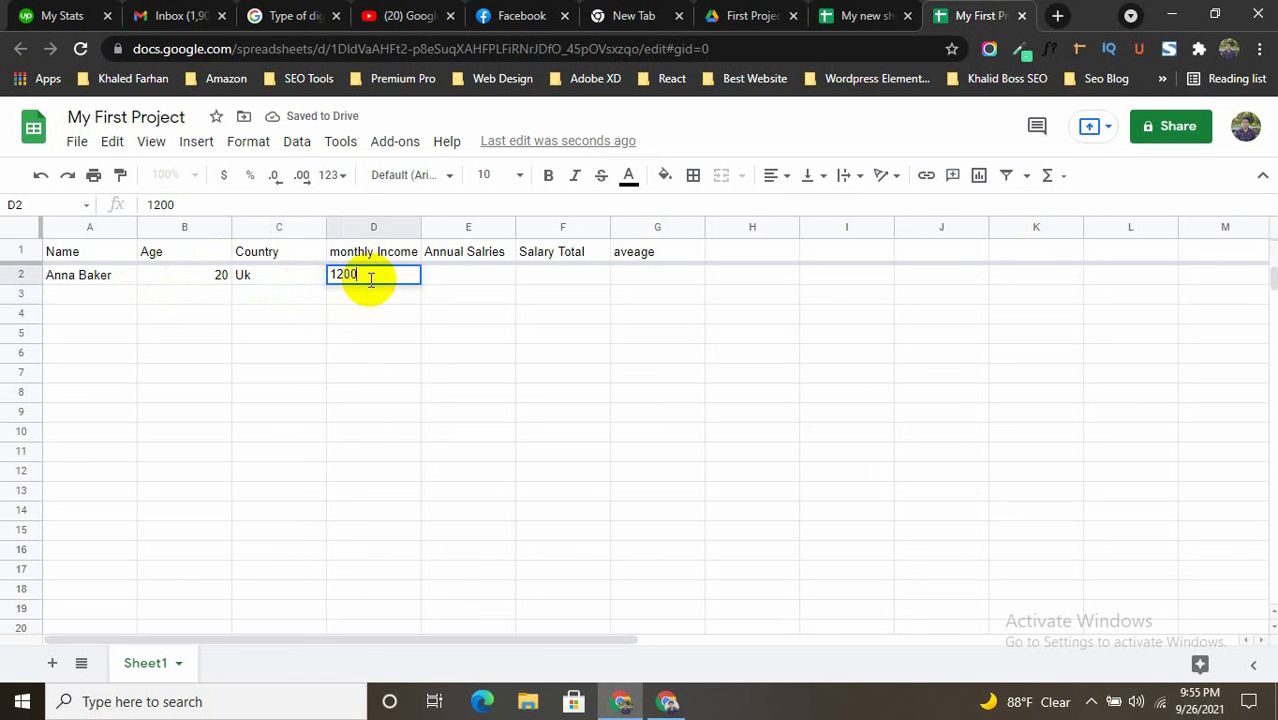
pyautogui.press('Return')
pyautogui.click(398, 276)
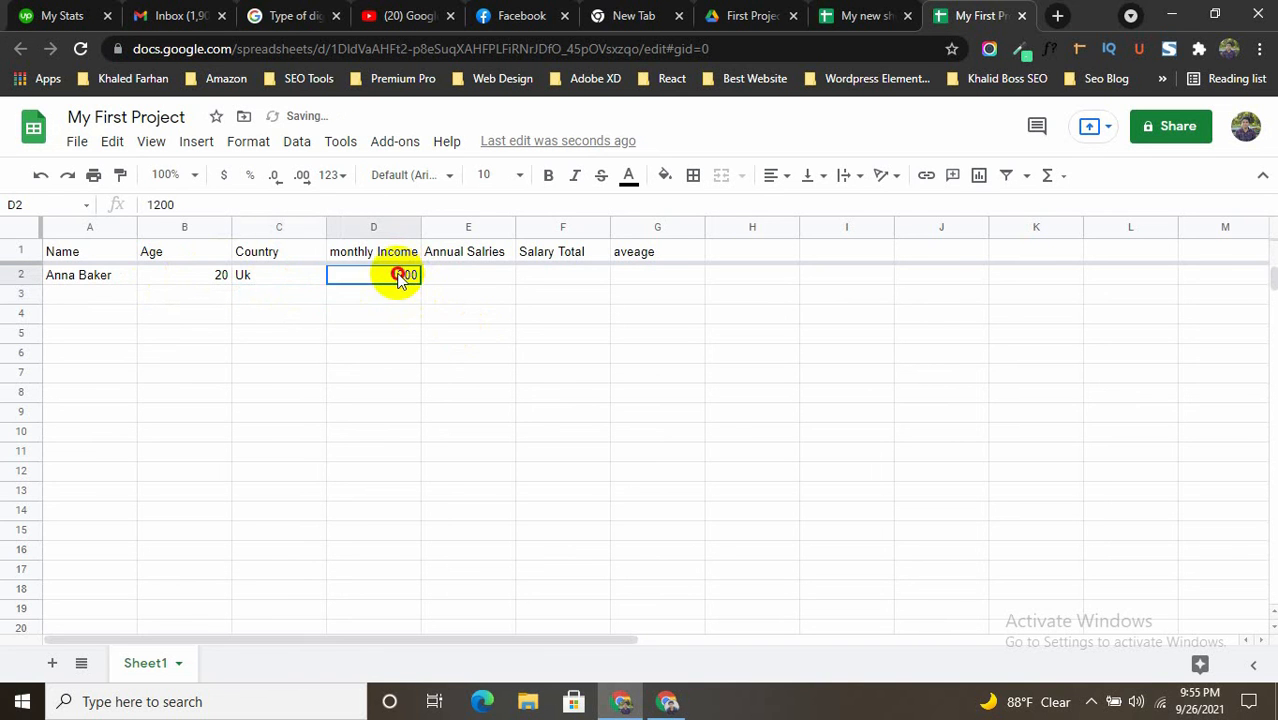
pyautogui.click(223, 178)
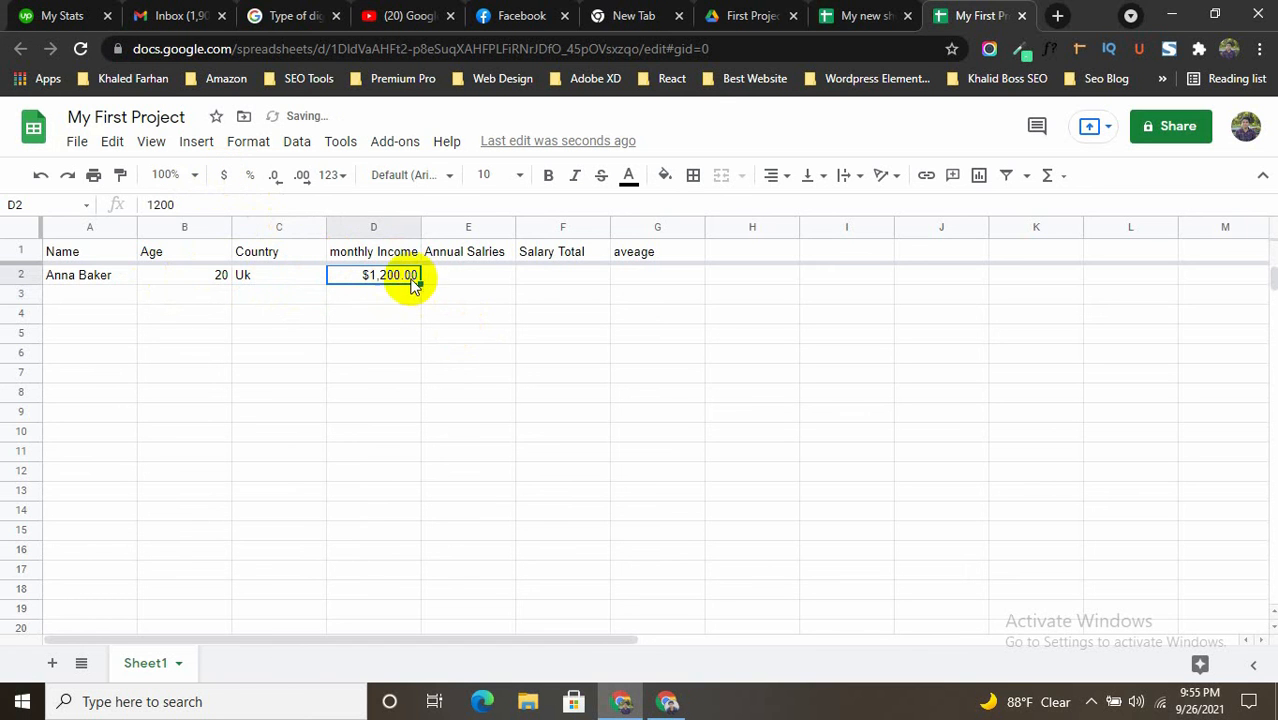
# - Try fewer and more decimal places on the income in D2, finishing with no decimals
pyautogui.click(279, 182)
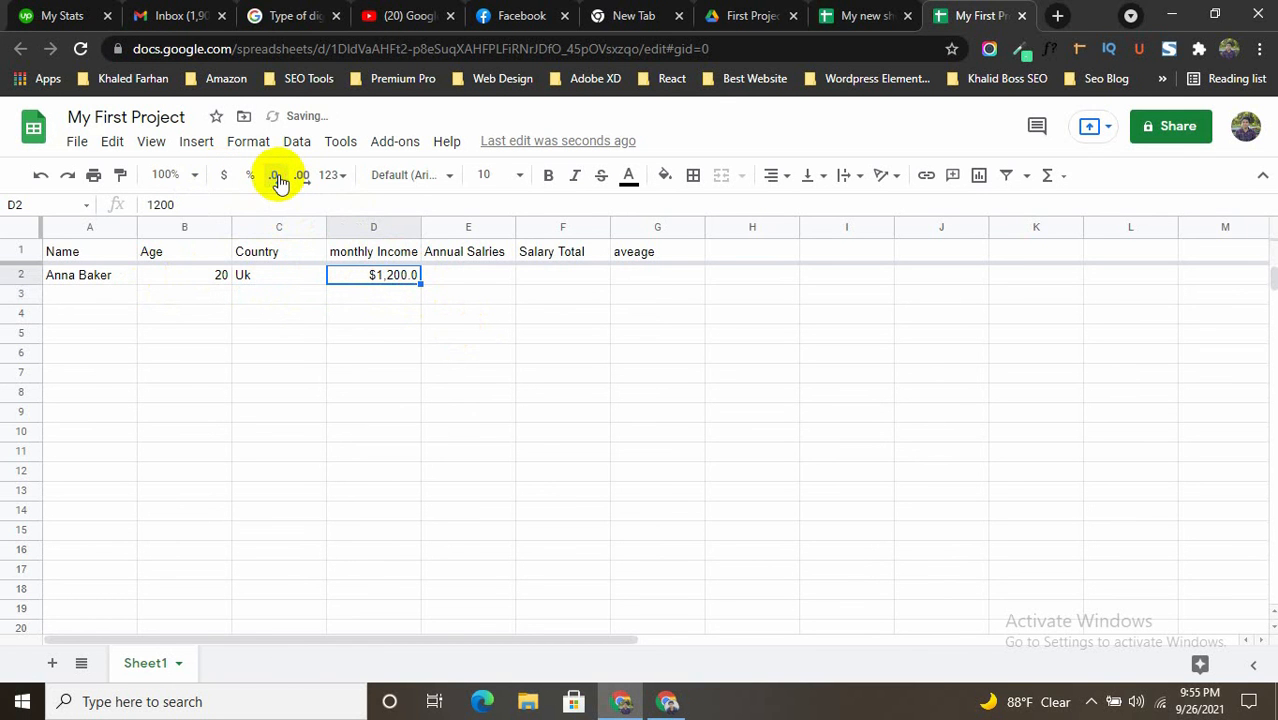
pyautogui.click(301, 176)
pyautogui.click(301, 176)
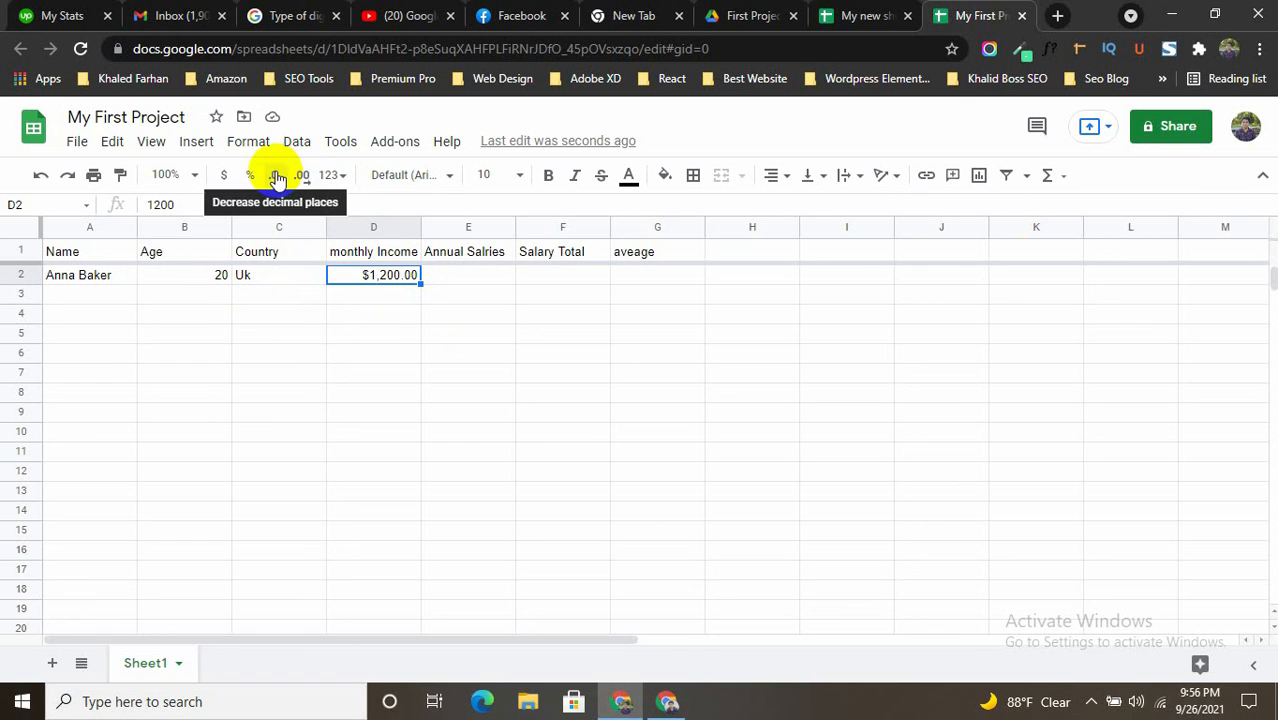
pyautogui.click(308, 177)
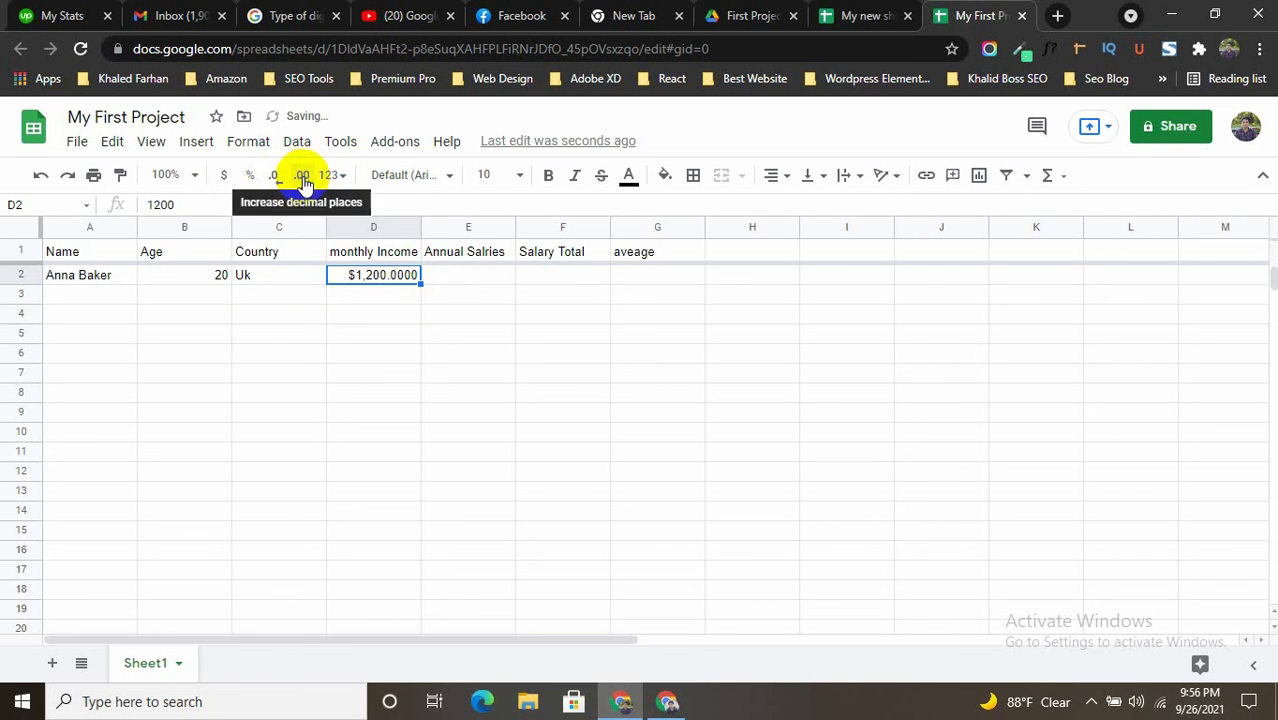
pyautogui.click(273, 182)
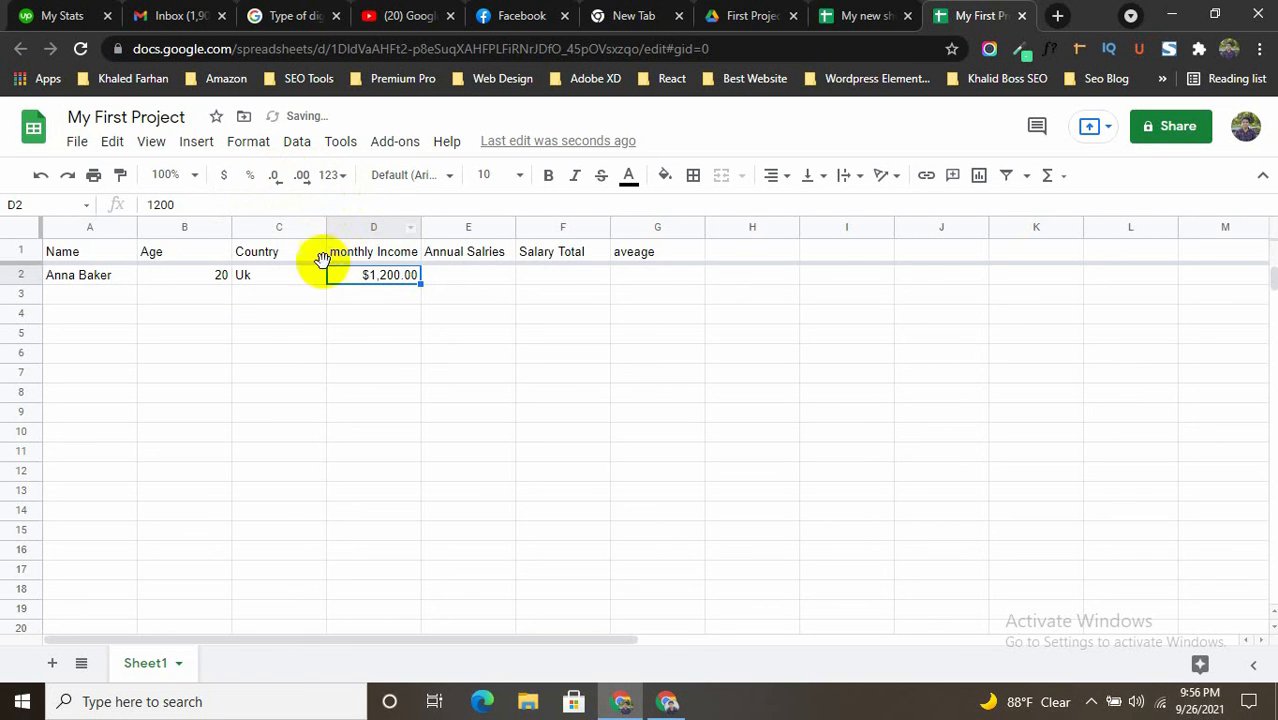
pyautogui.click(277, 172)
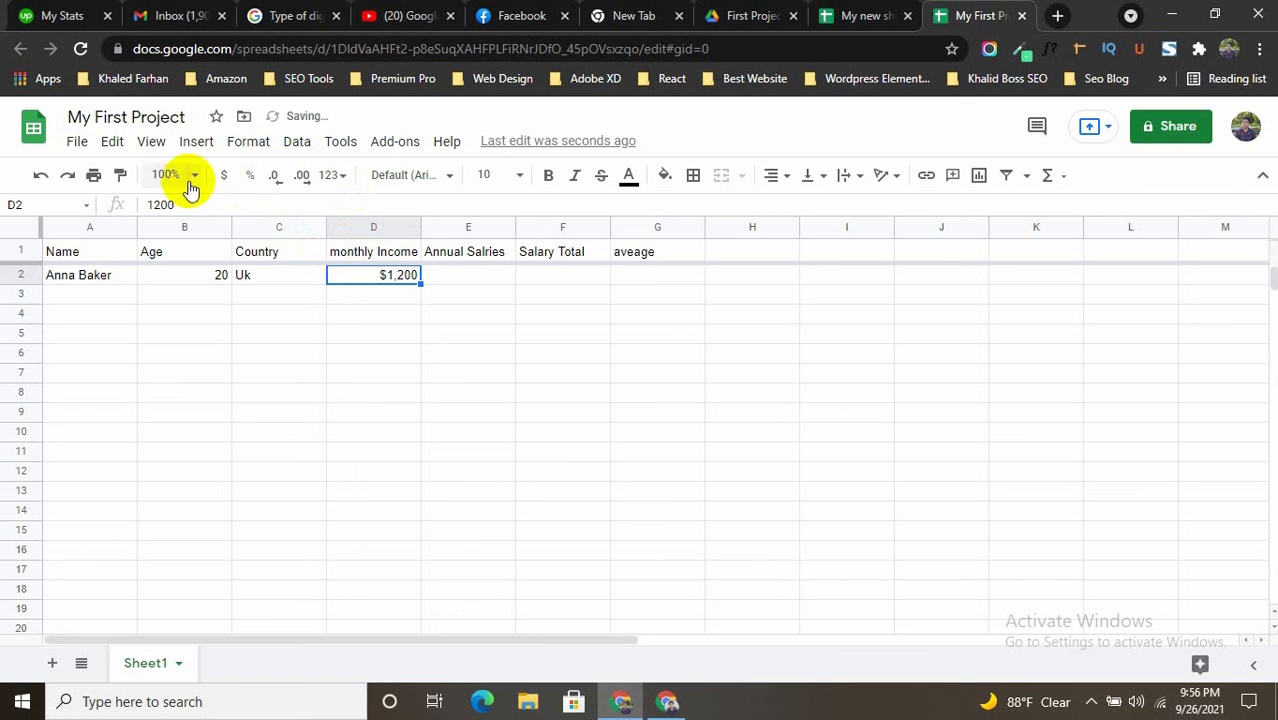
pyautogui.click(490, 432)
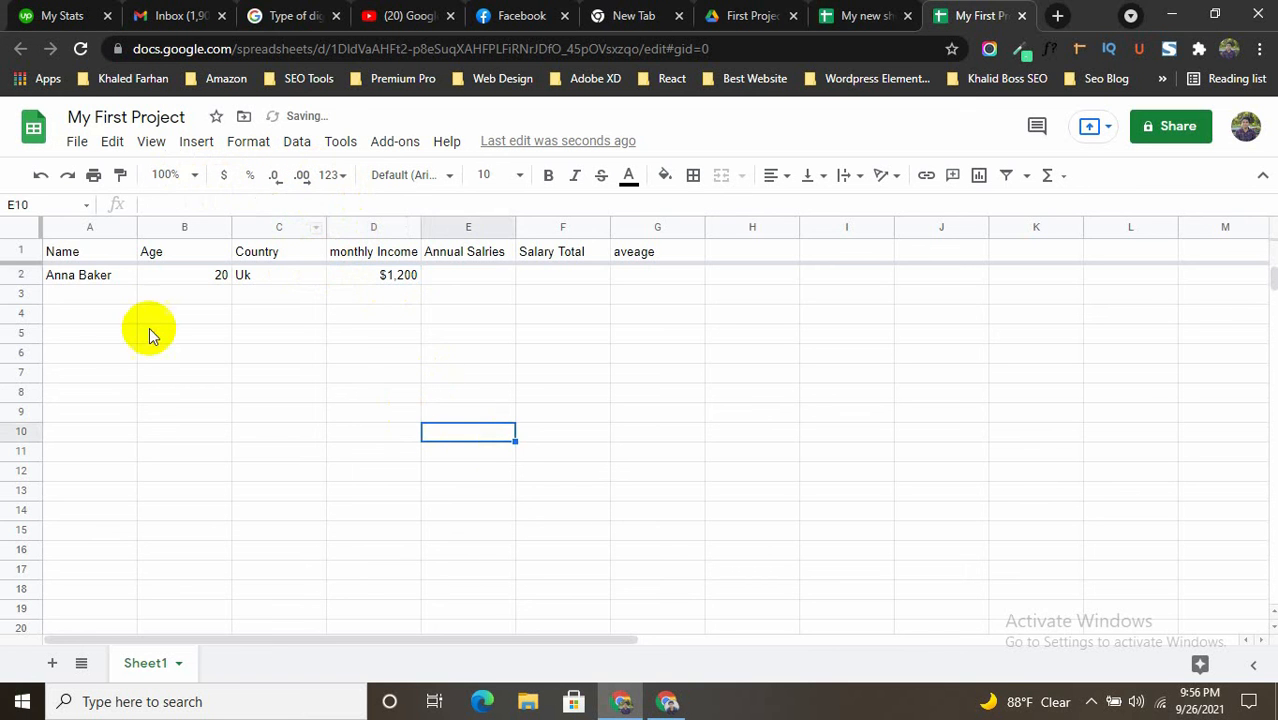
# - Copy the two employee records in A3:D4 of My new sheet into My First Project starting at A3
pyautogui.moveTo(91, 278); pyautogui.dragTo(371, 283)
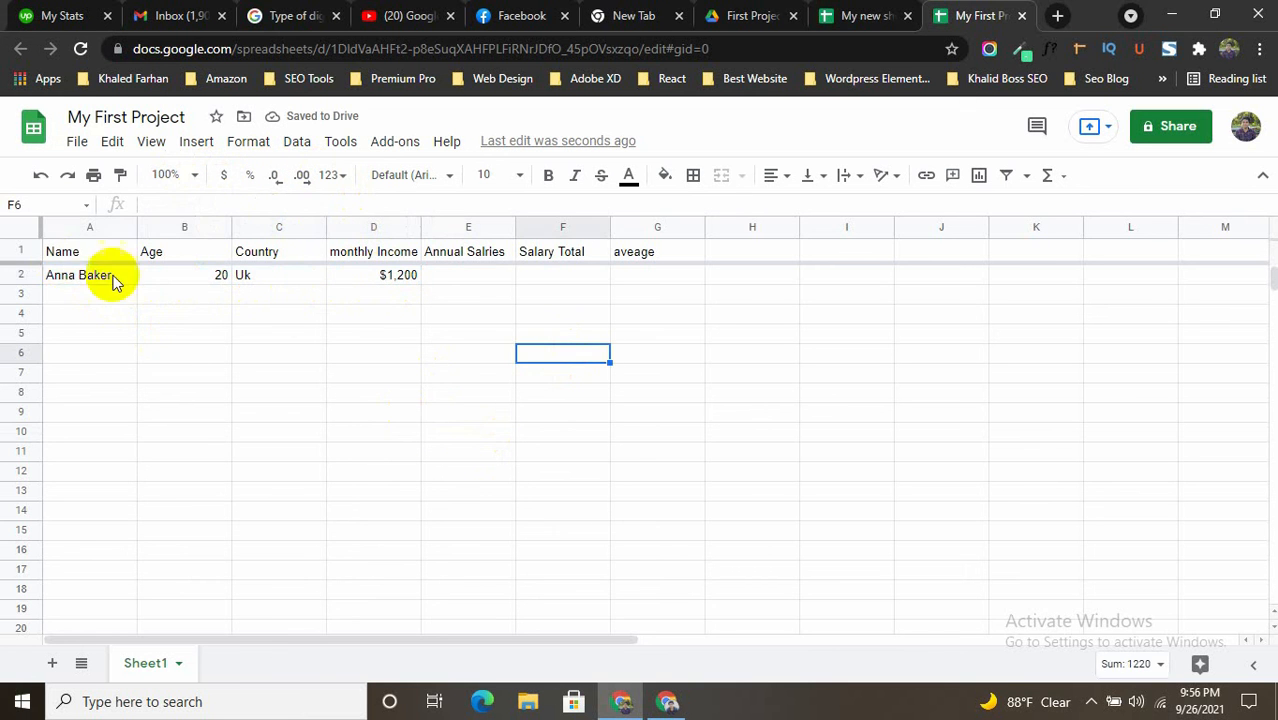
pyautogui.click(77, 296)
pyautogui.click(855, 16)
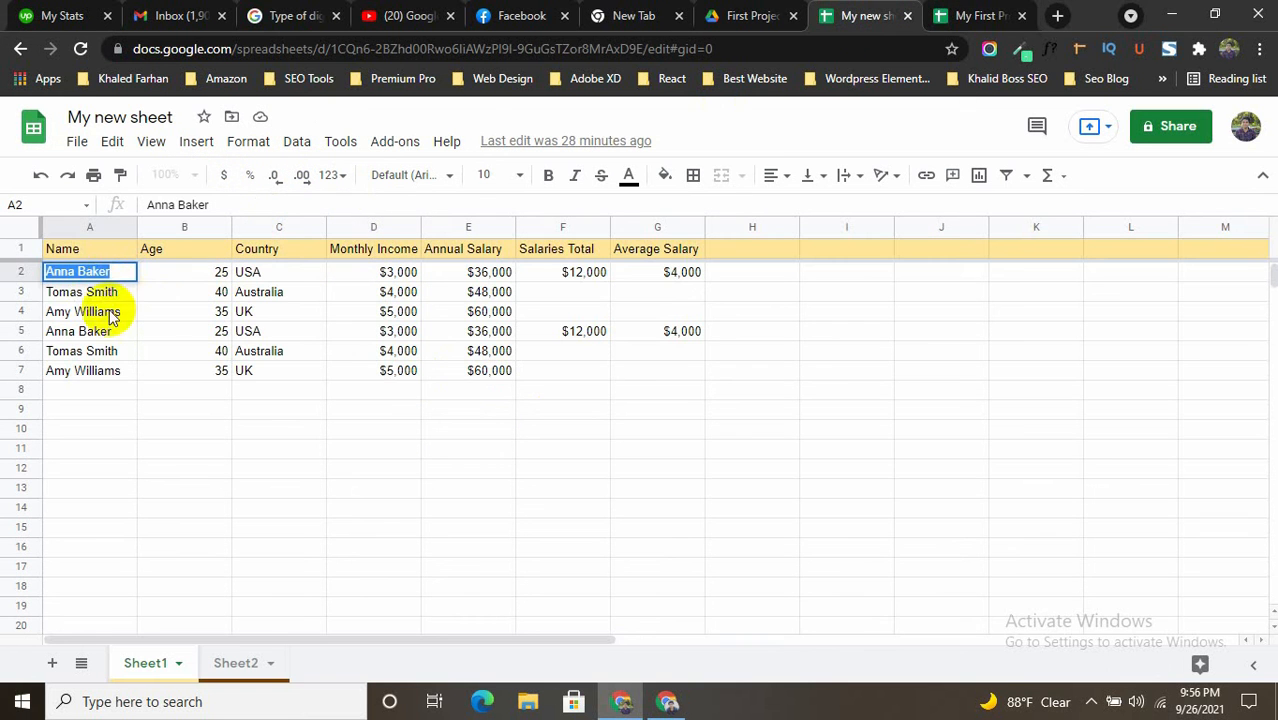
pyautogui.moveTo(115, 292); pyautogui.dragTo(398, 314)
pyautogui.hotkey('ctrl', 'c')
pyautogui.click(171, 309)
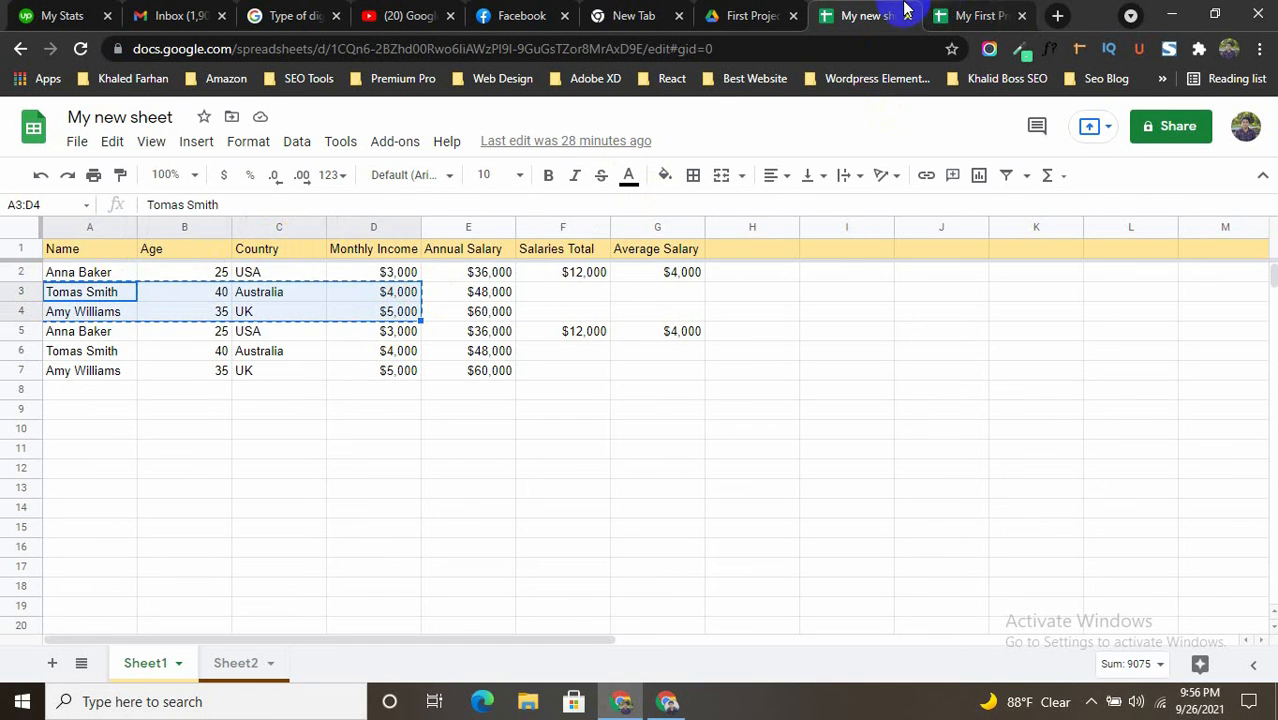
pyautogui.click(965, 15)
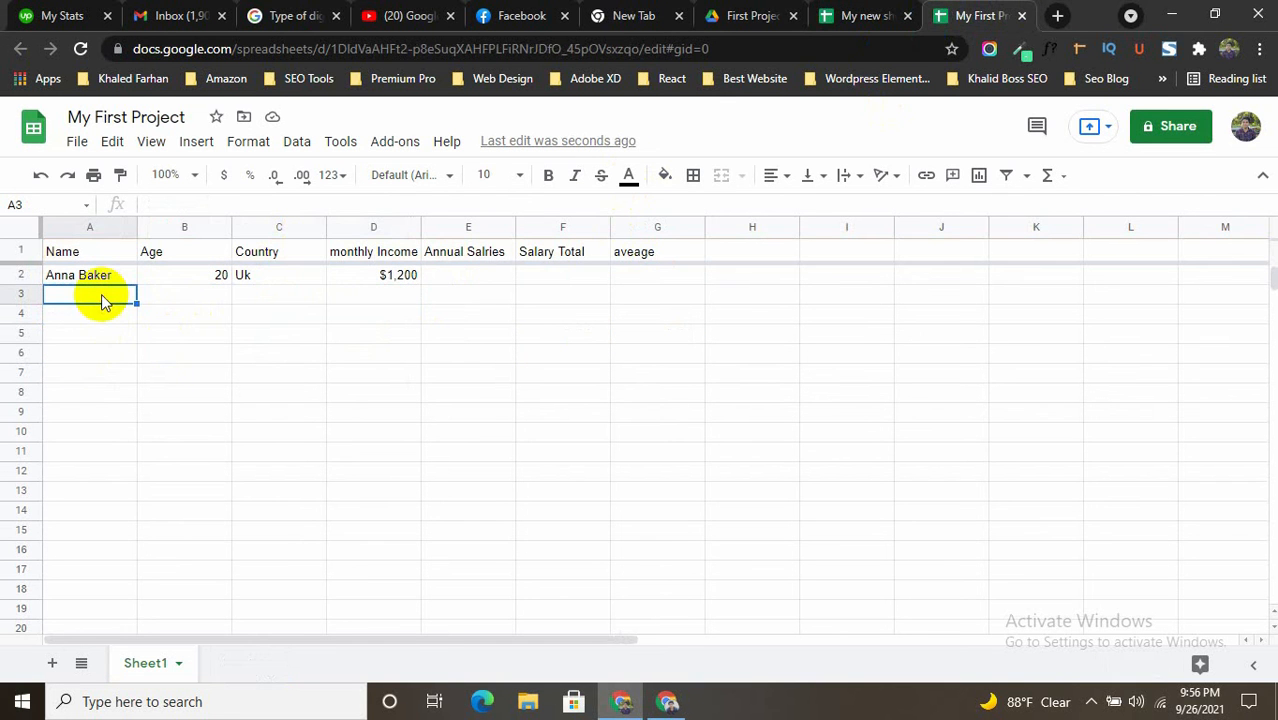
pyautogui.hotkey('ctrl', 'v')
pyautogui.click(314, 336)
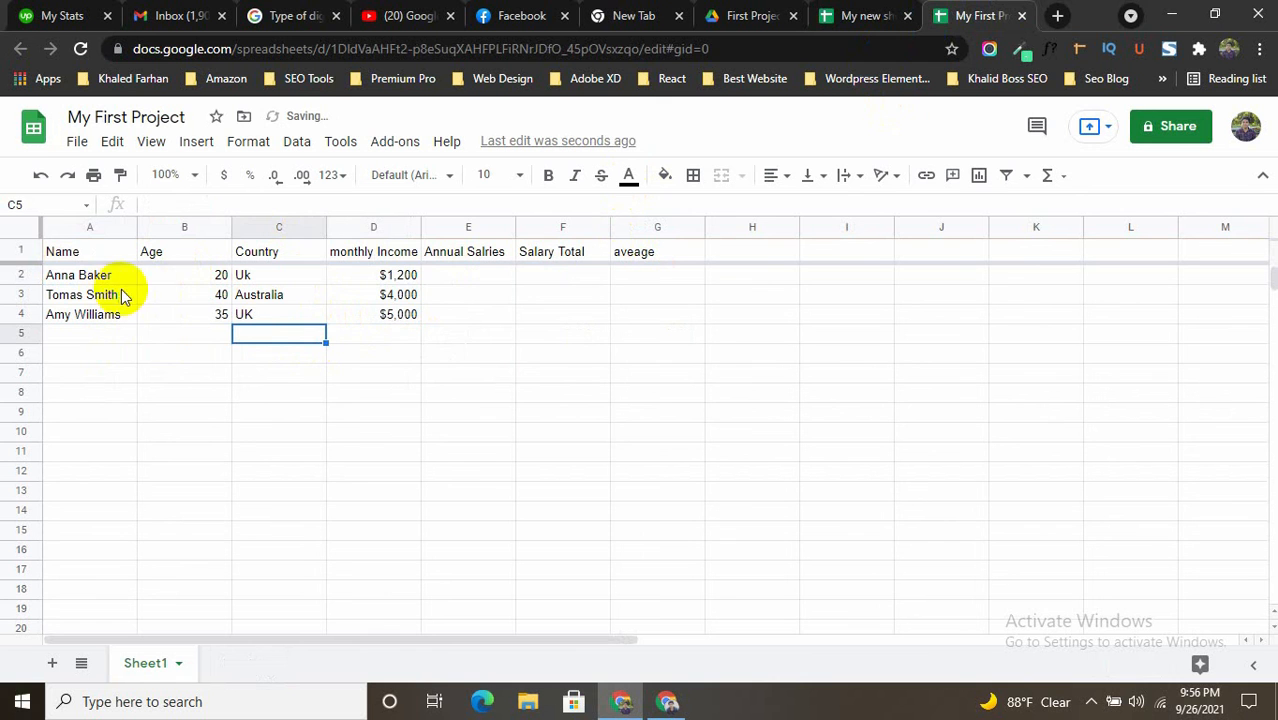
pyautogui.click(430, 390)
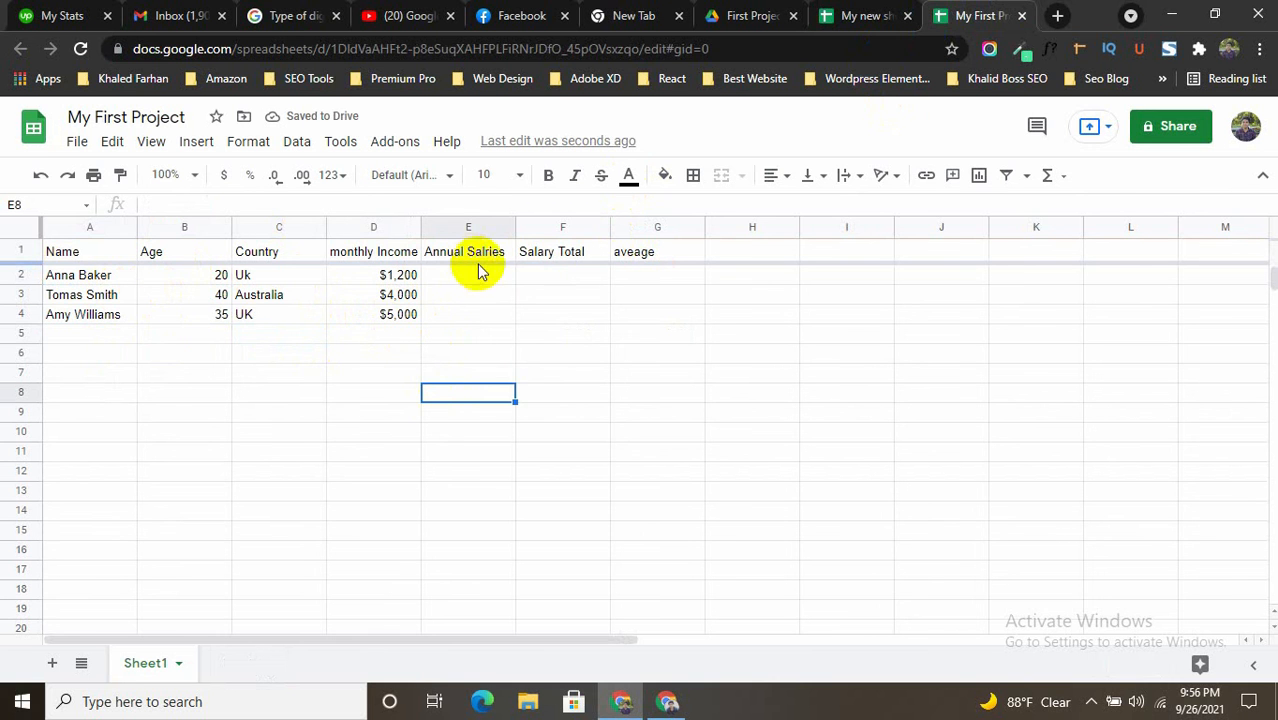
# - Enlarge the formula bar and examine the contents of the monthly income cells D2:D4 in it
pyautogui.click(551, 277)
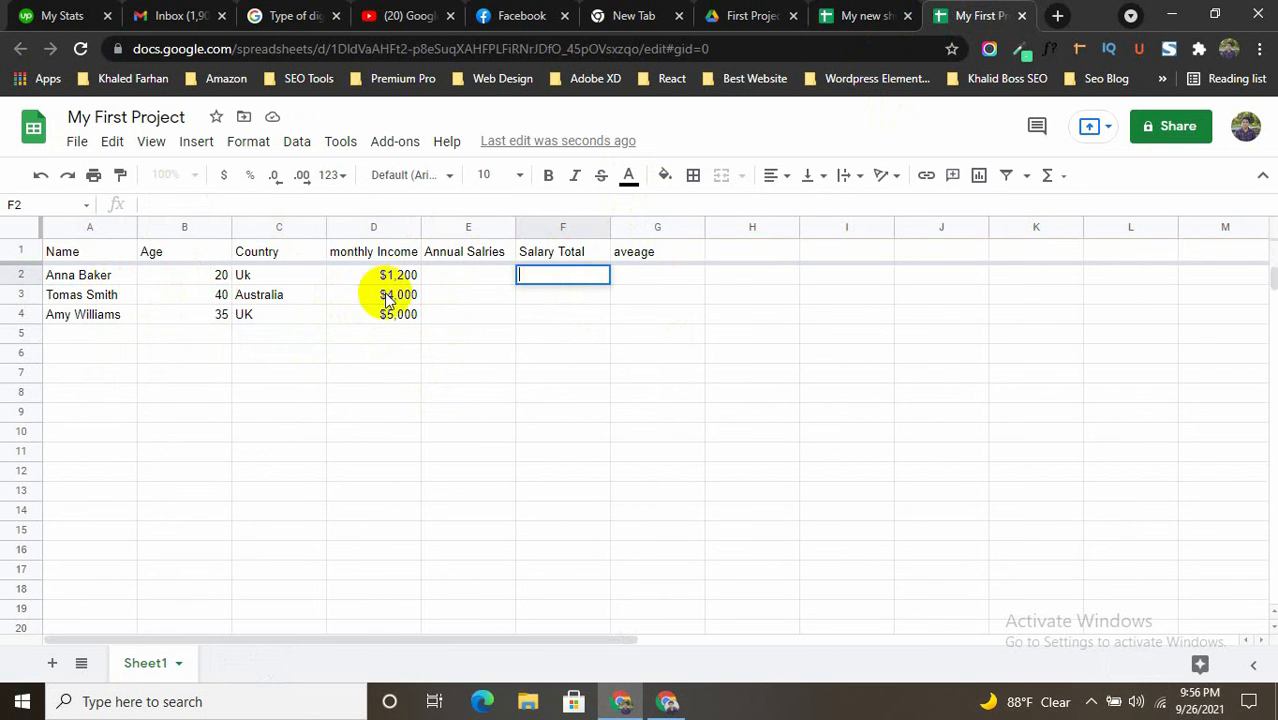
pyautogui.moveTo(394, 274); pyautogui.dragTo(399, 318)
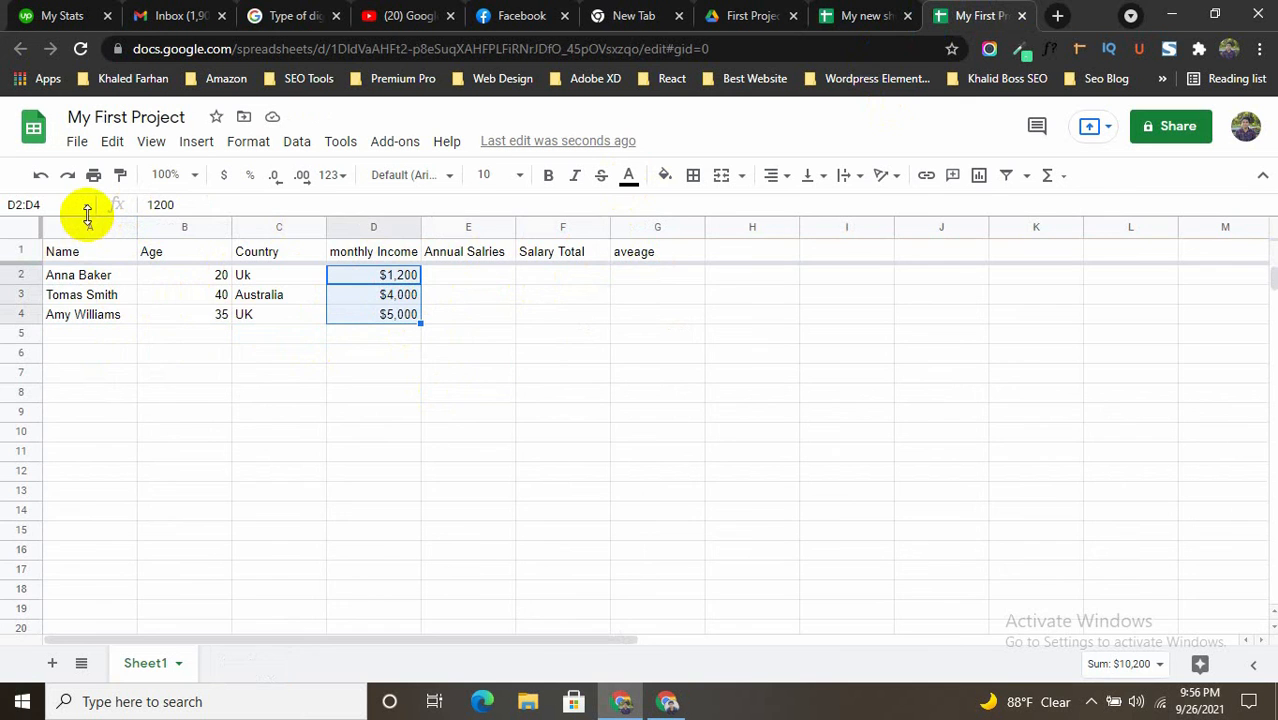
pyautogui.moveTo(87, 214); pyautogui.dragTo(91, 285)
pyautogui.click(178, 206)
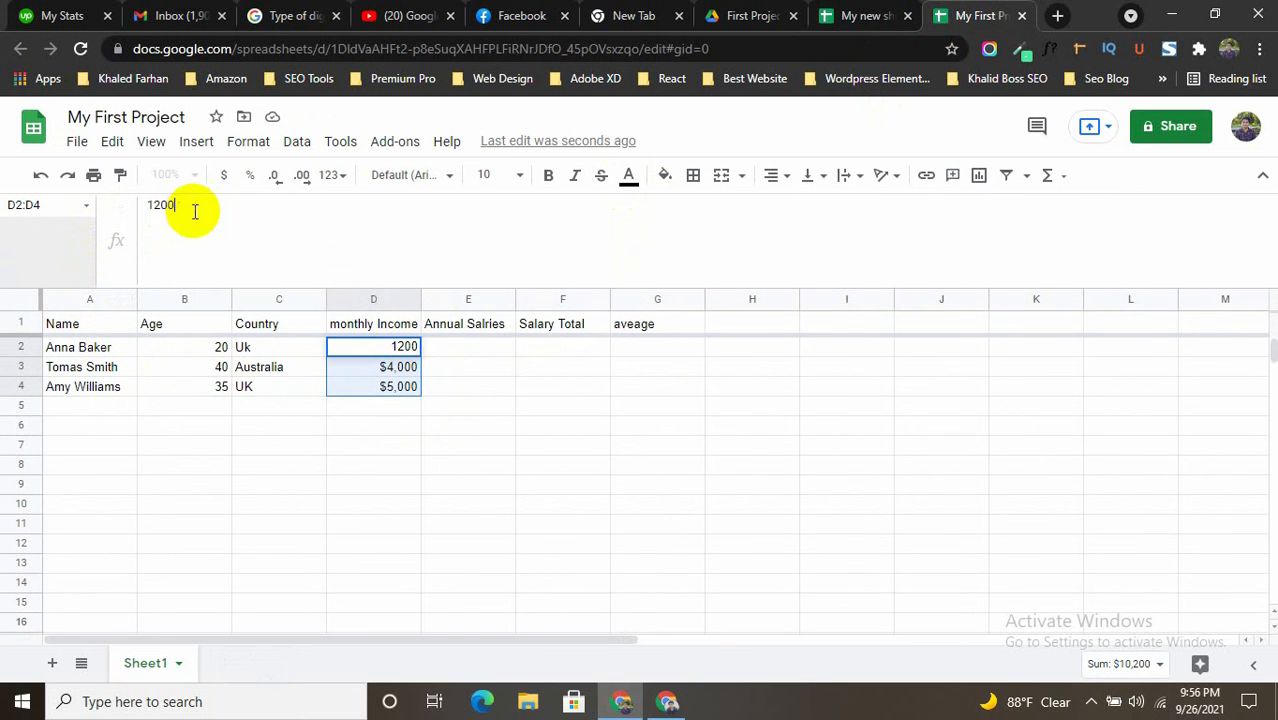
pyautogui.click(405, 366)
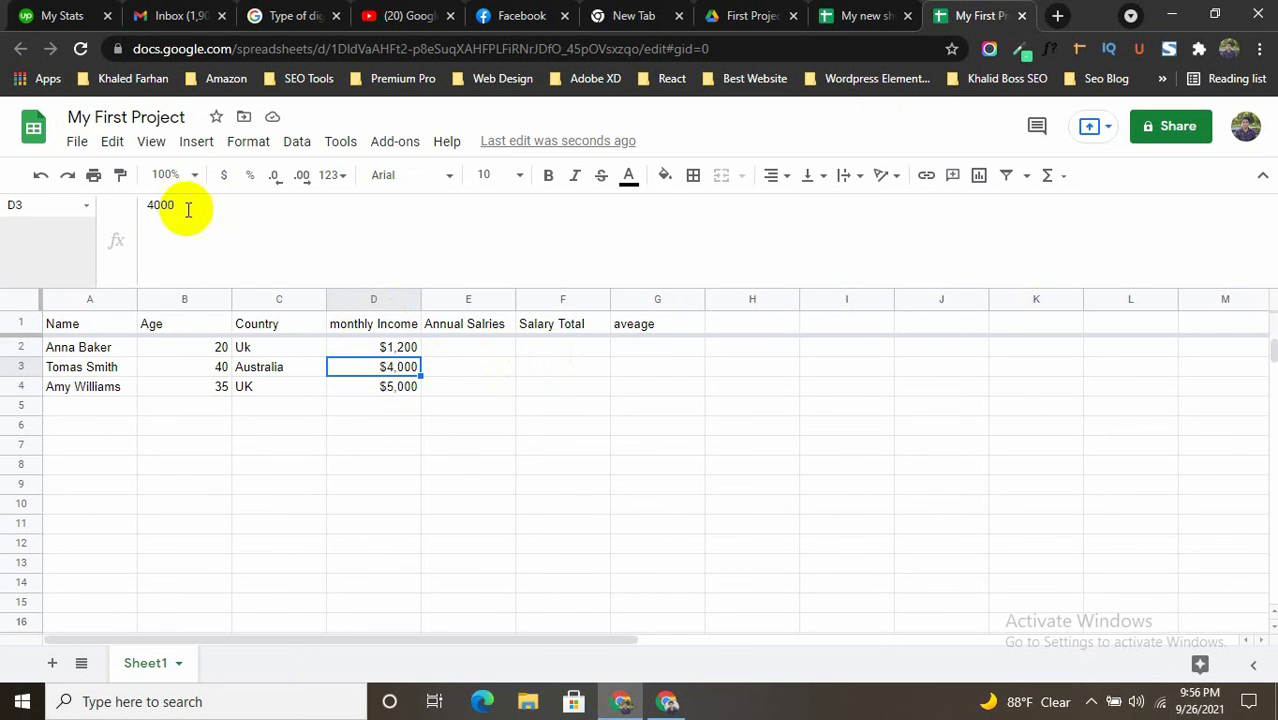
pyautogui.moveTo(187, 209); pyautogui.dragTo(94, 208)
# - Add up the three monthly incomes in F2 with the formula =D2+D3+D4 and check the cell
pyautogui.doubleClick(573, 345)
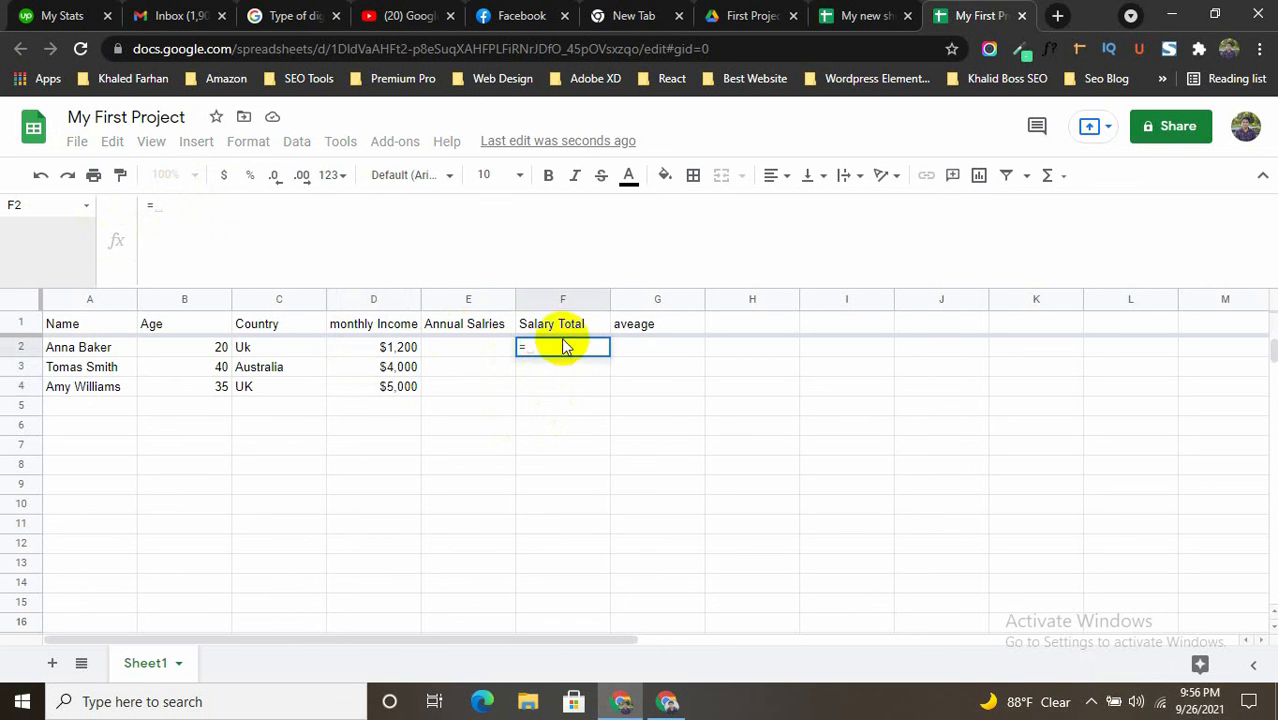
pyautogui.click(403, 350)
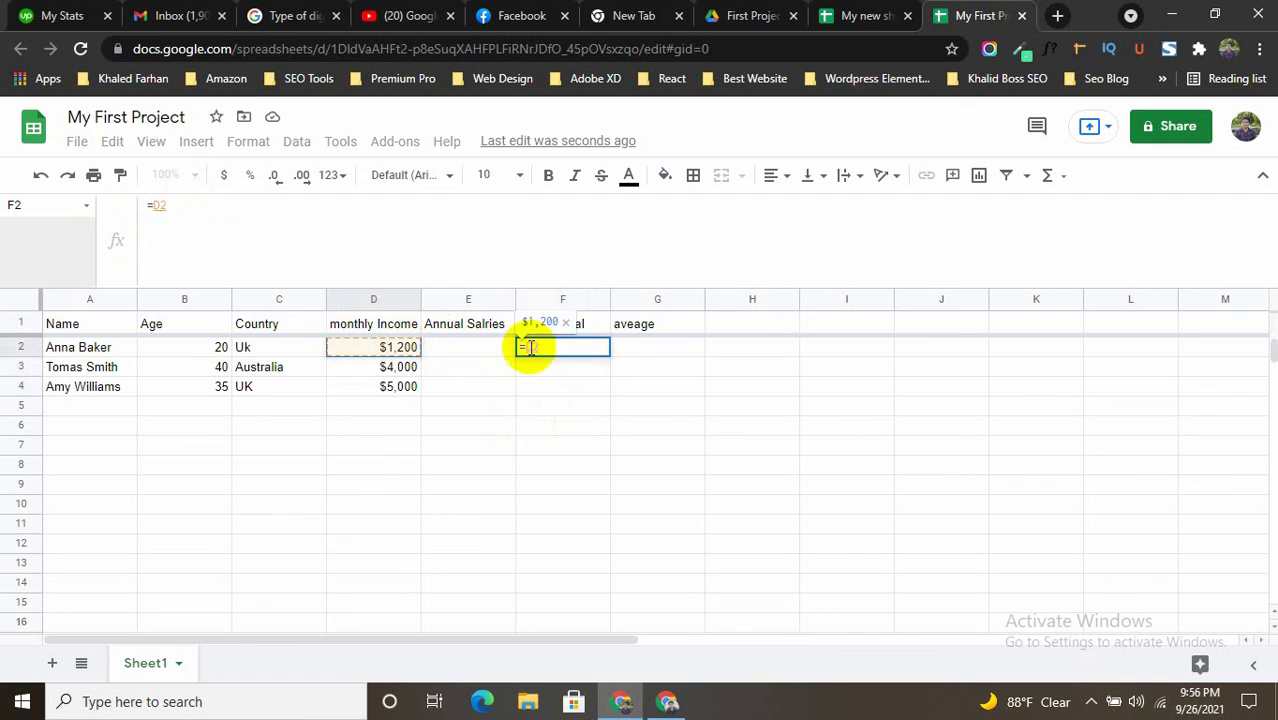
pyautogui.write('+')
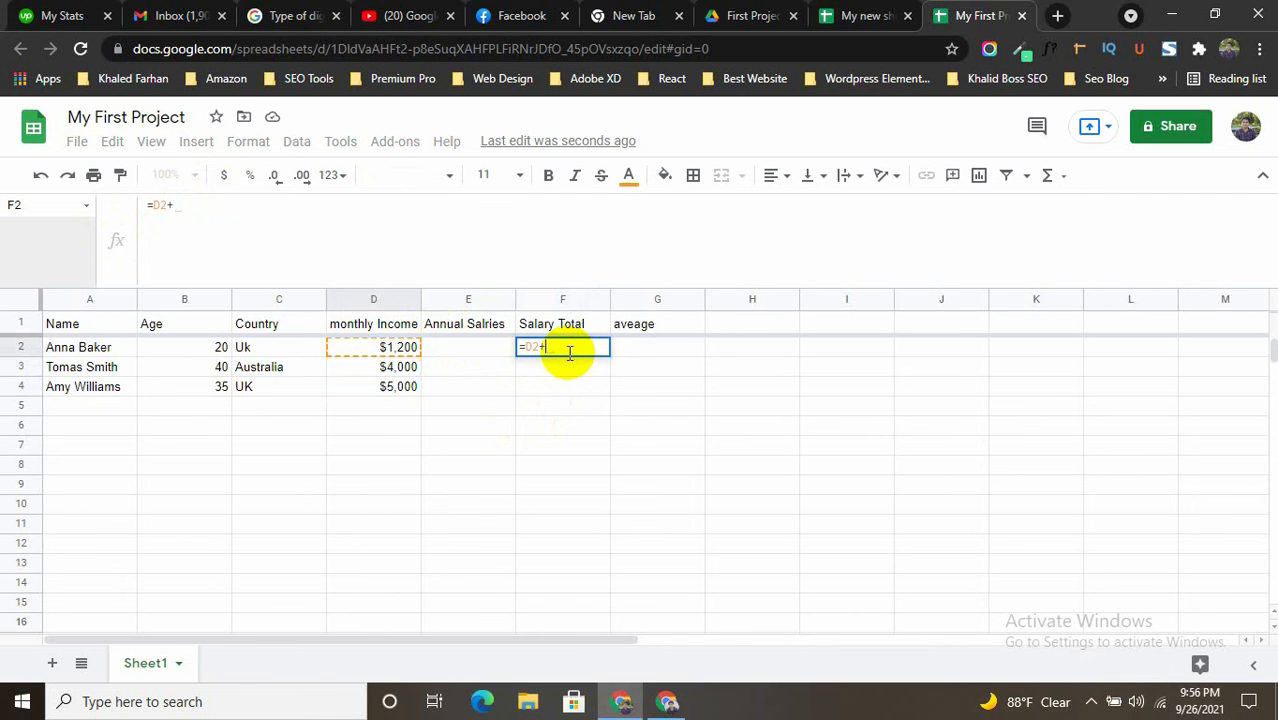
pyautogui.click(399, 367)
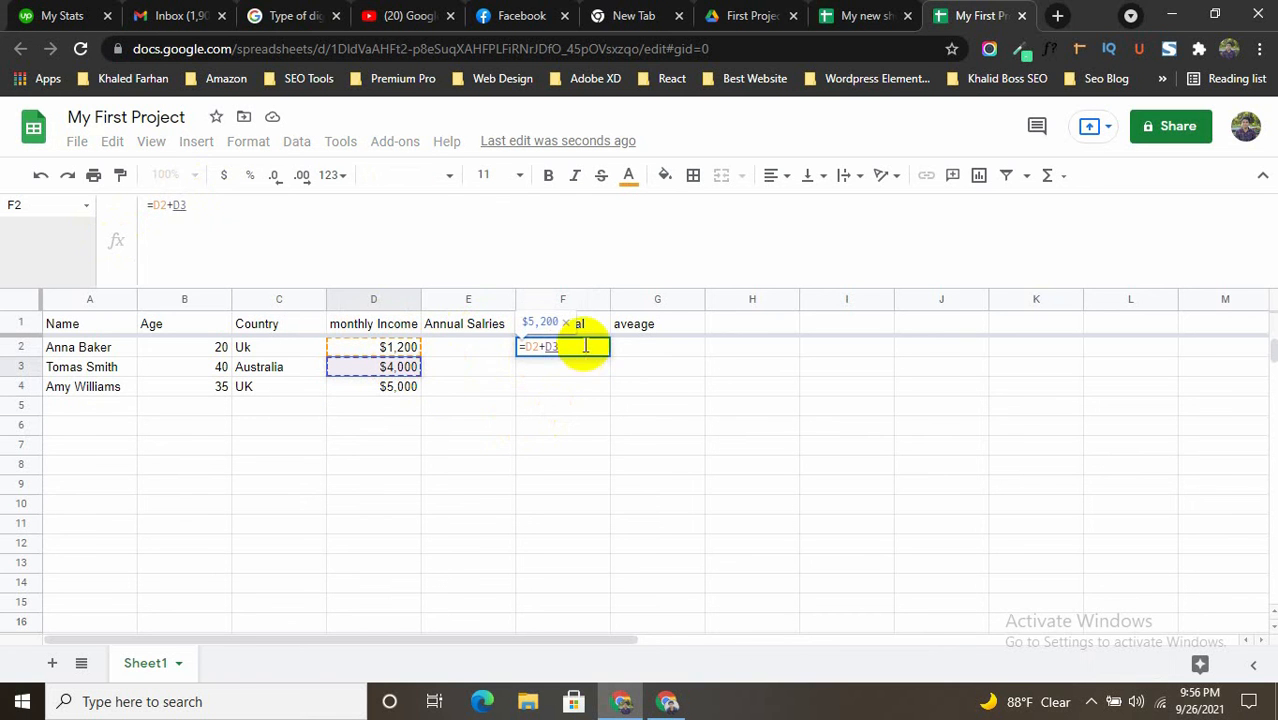
pyautogui.write('+')
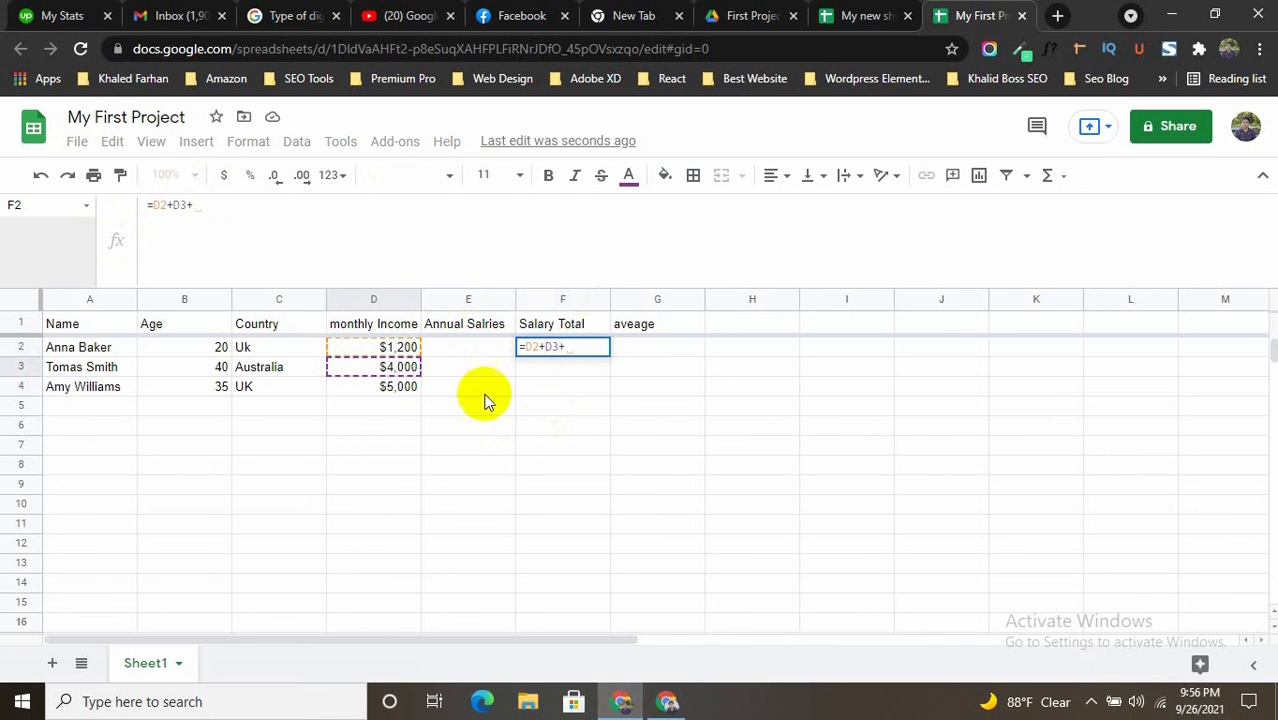
pyautogui.click(398, 386)
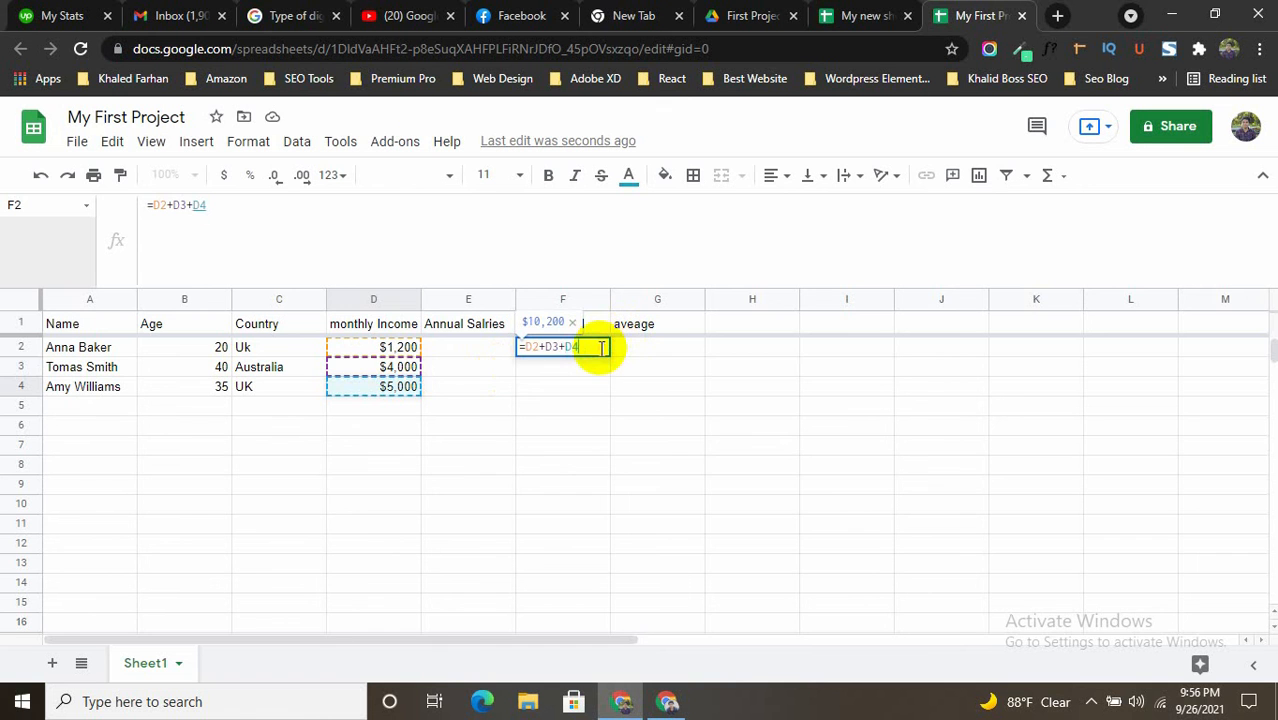
pyautogui.press('Return')
pyautogui.click(591, 349)
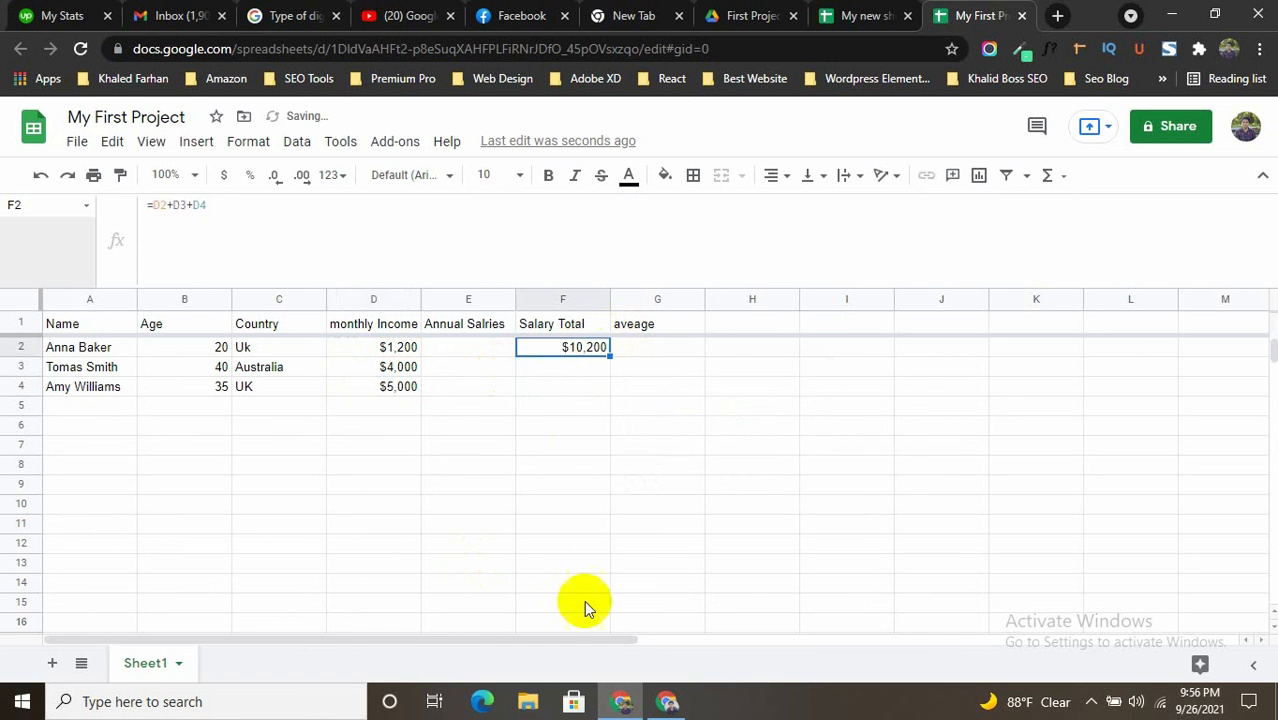
pyautogui.click(752, 543)
pyautogui.click(580, 348)
pyautogui.click(665, 445)
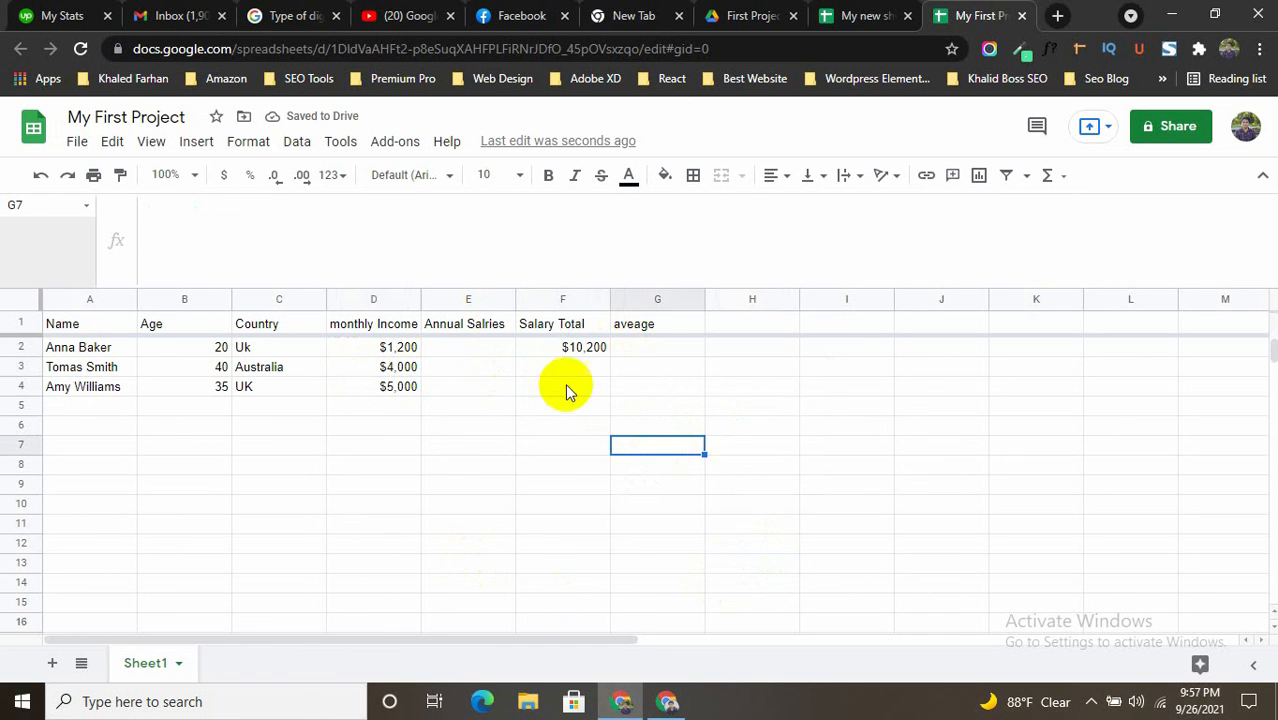
# - Replace the salary total formula in F2 with =SUM(D2:D4) and review it against the monthly incomes
pyautogui.click(584, 354)
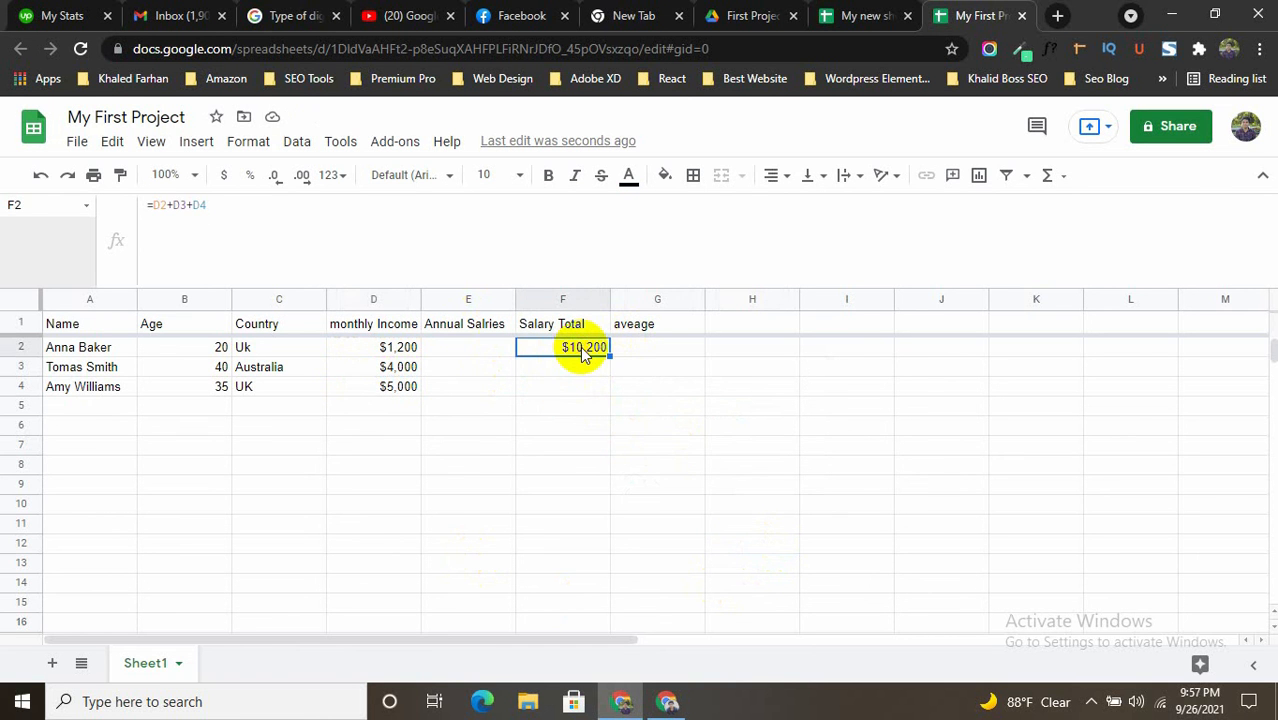
pyautogui.doubleClick(584, 350)
pyautogui.press('BackSpace')
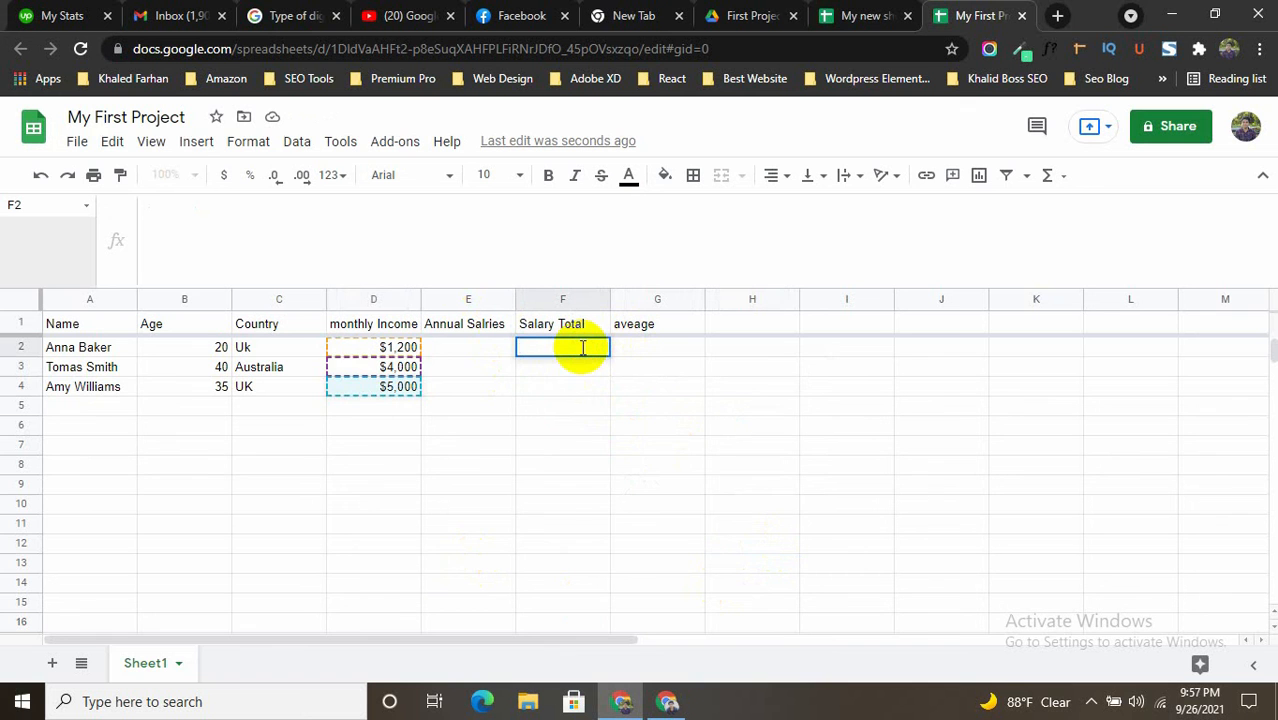
pyautogui.write('=sum')
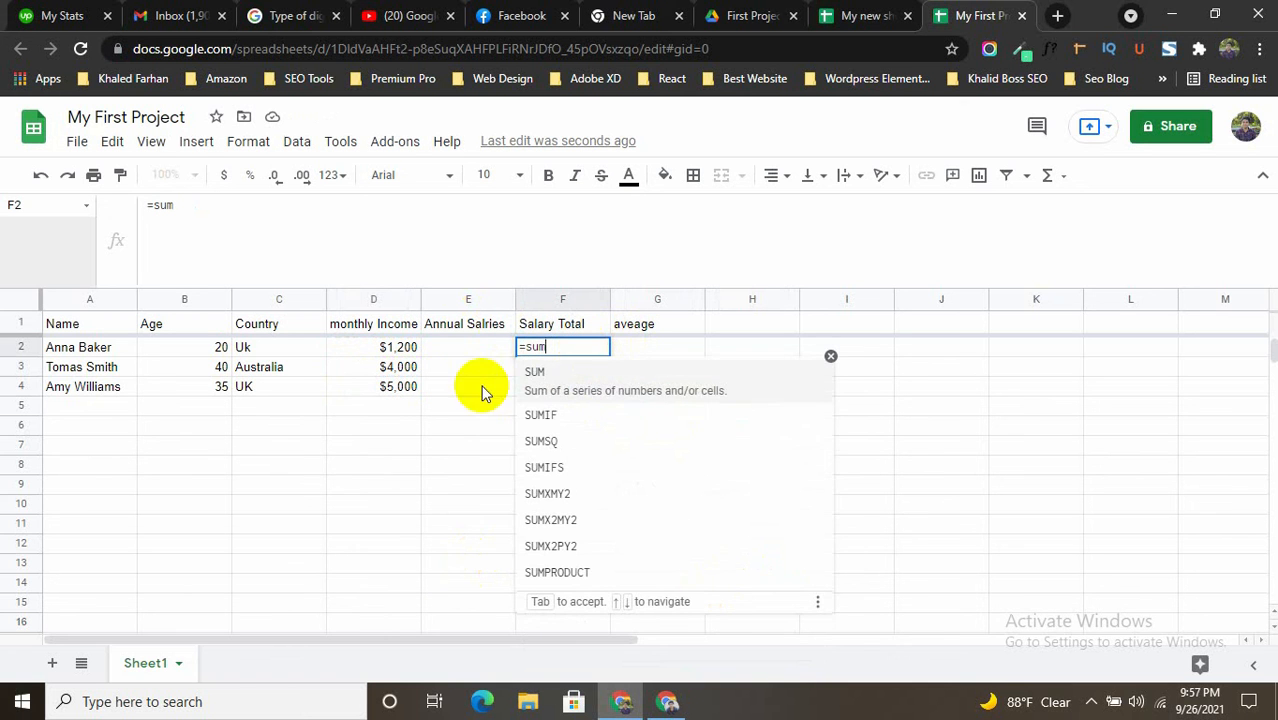
pyautogui.click(535, 371)
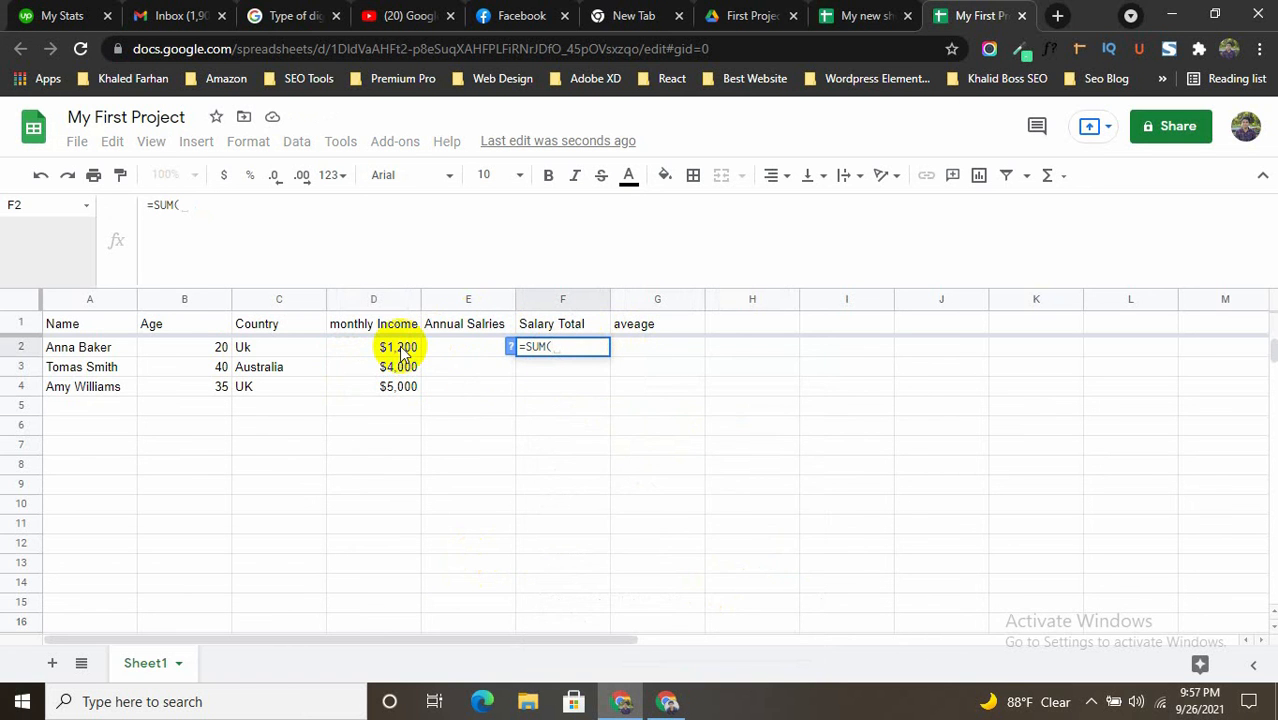
pyautogui.moveTo(401, 350); pyautogui.dragTo(405, 391)
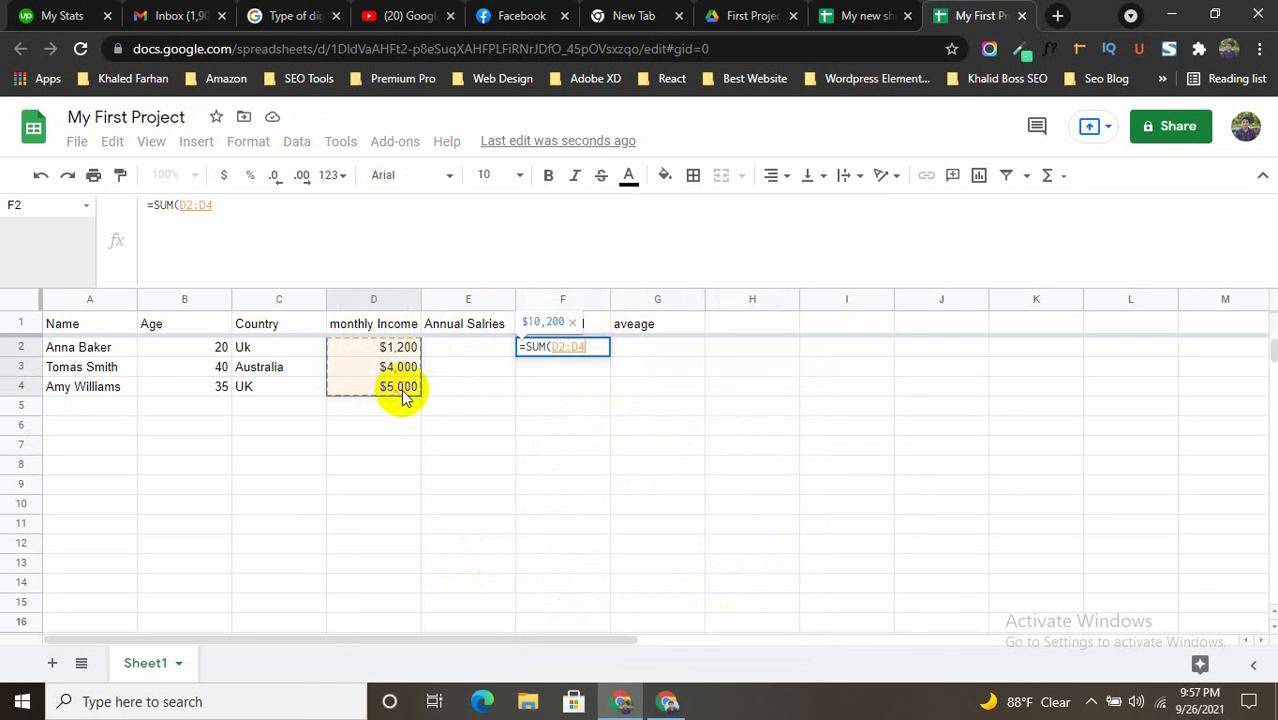
pyautogui.write(')')
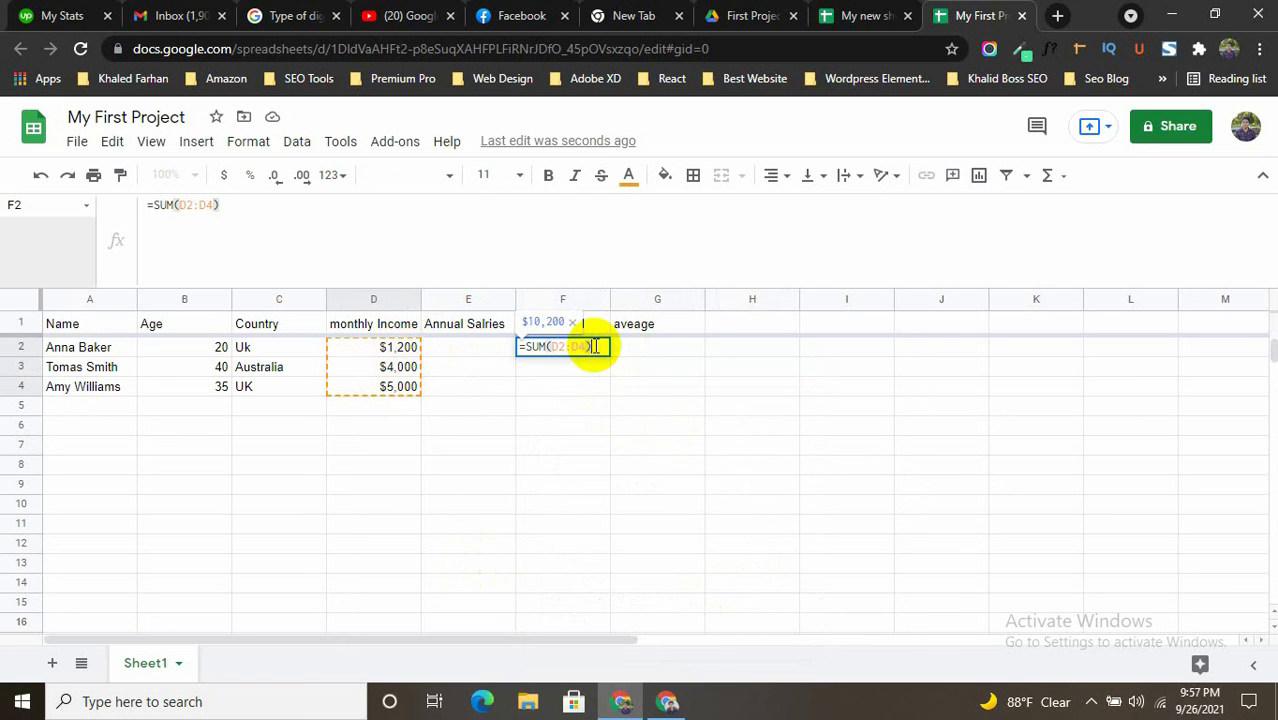
pyautogui.press('Return')
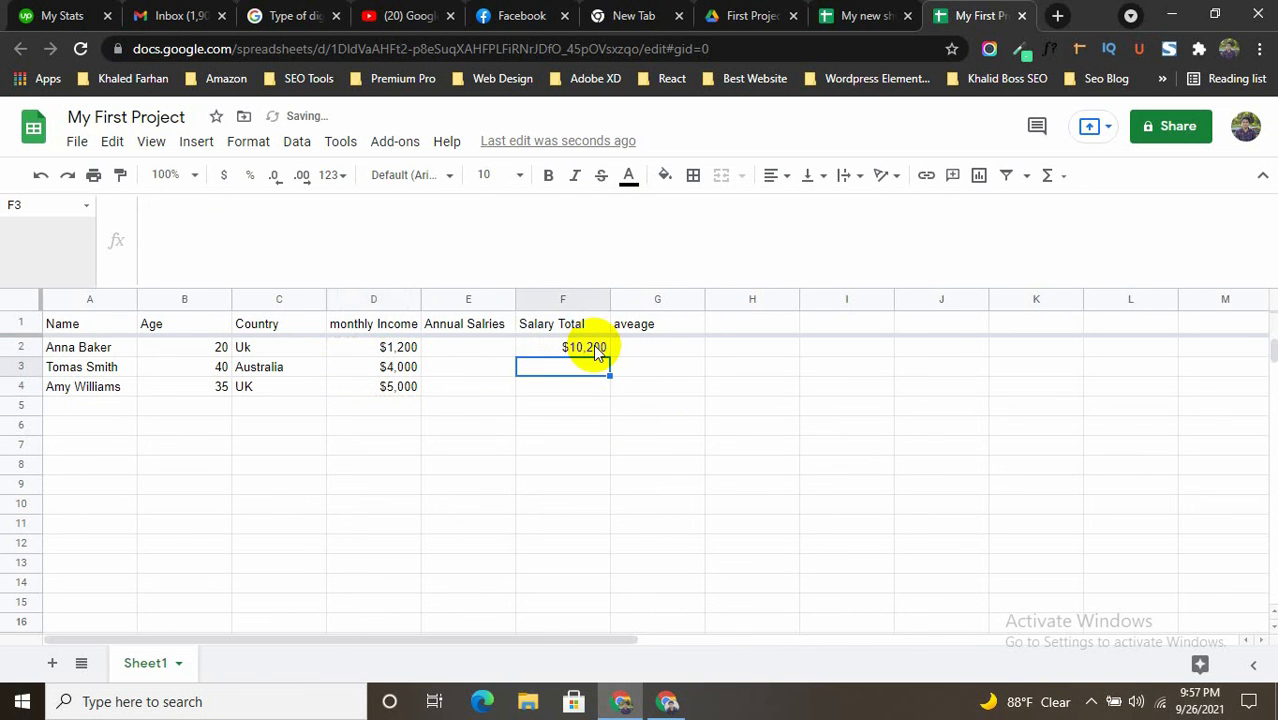
pyautogui.moveTo(590, 352); pyautogui.dragTo(580, 386)
pyautogui.click(676, 385)
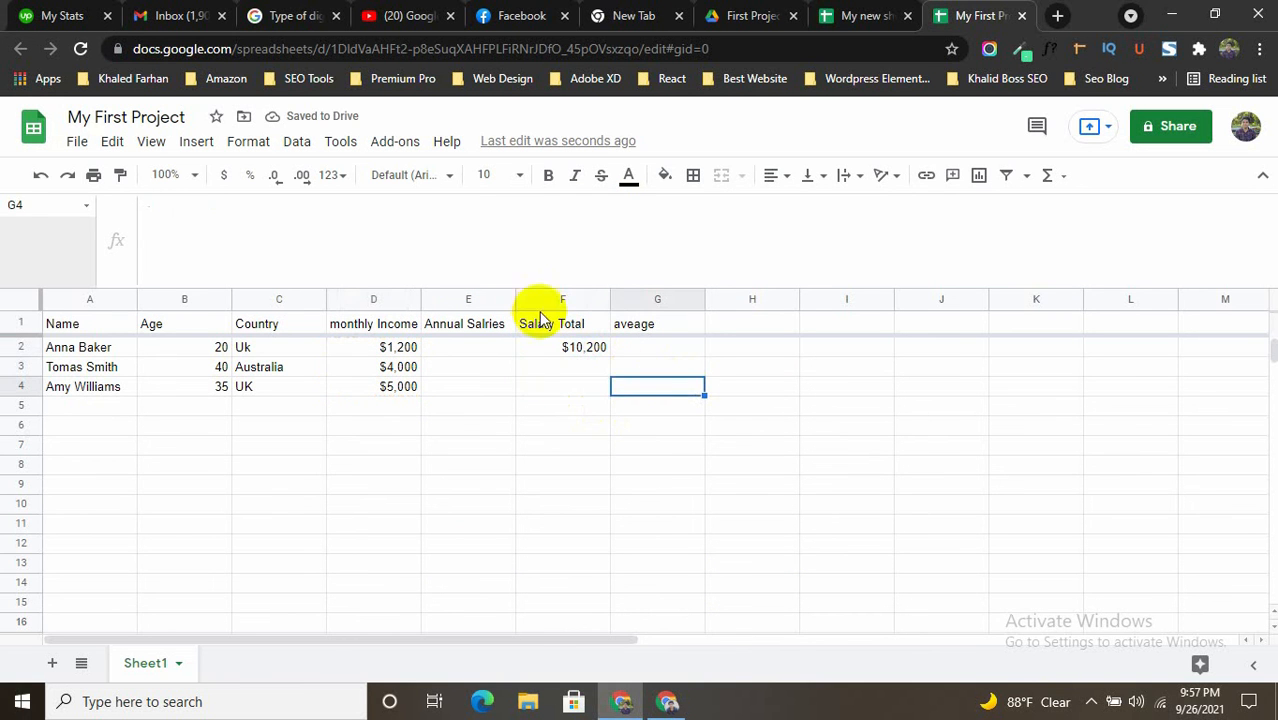
pyautogui.moveTo(386, 355); pyautogui.dragTo(371, 394)
pyautogui.moveTo(585, 347); pyautogui.dragTo(595, 395)
pyautogui.click(782, 422)
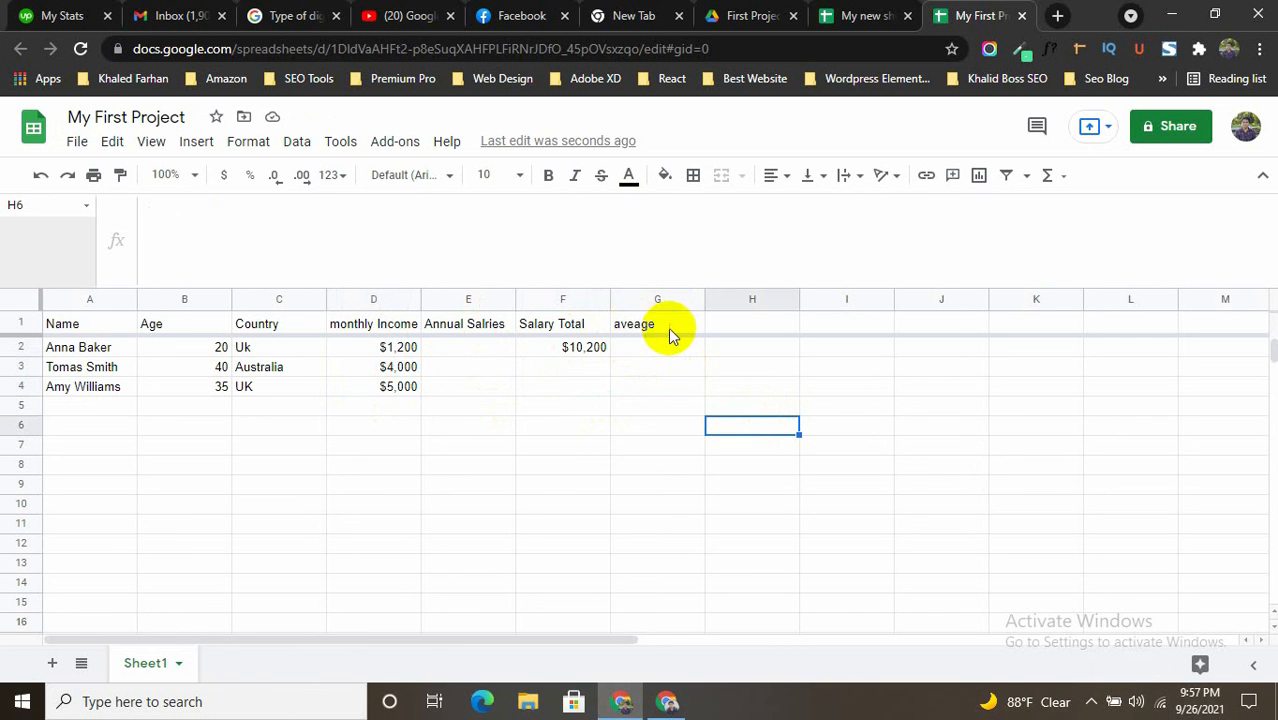
# - Extend the header in G1 to read "aveage Salary"
pyautogui.doubleClick(666, 328)
pyautogui.write('Sa')
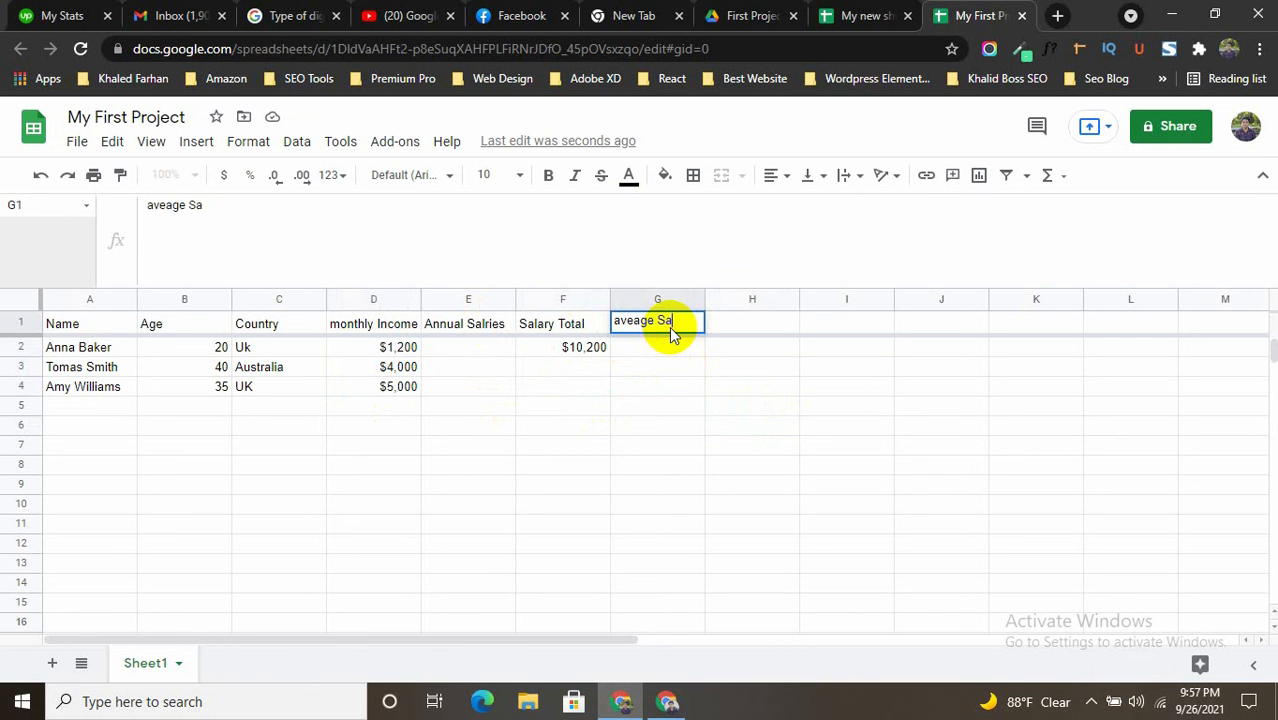
pyautogui.write('lary')
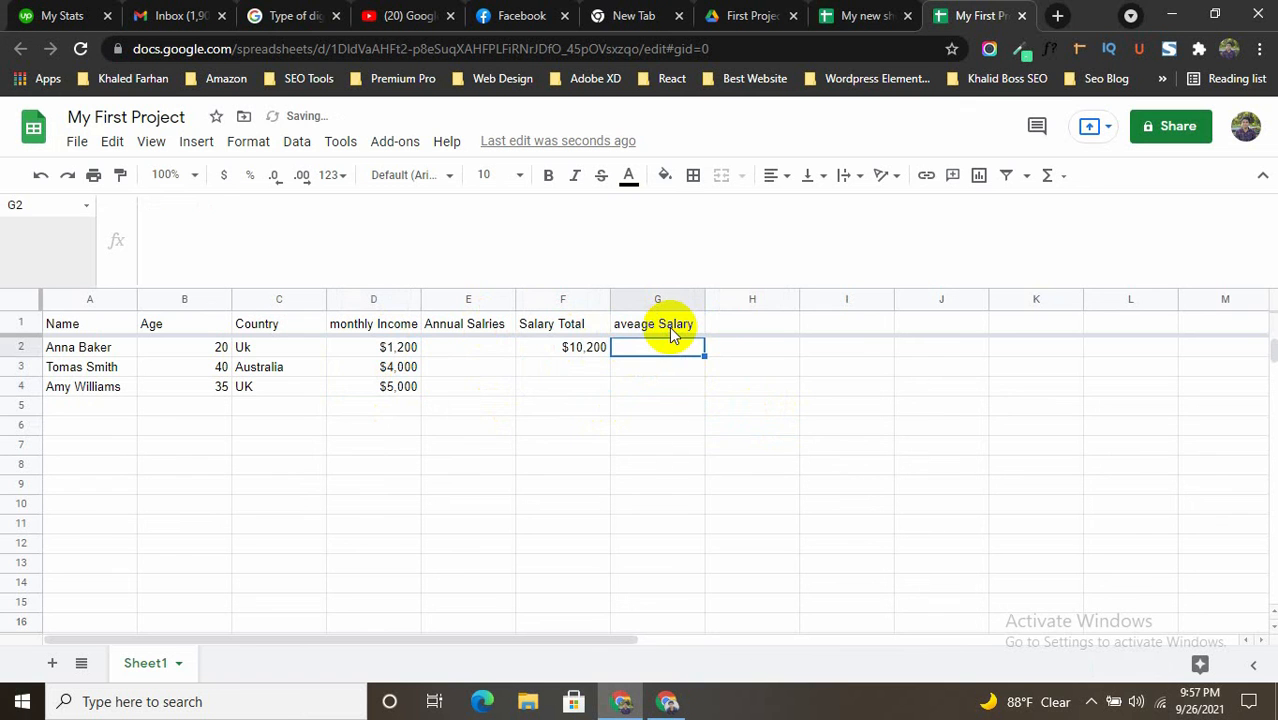
# - Calculate the average salary in G2 by dividing the salary total by three with the formula =F2/3
pyautogui.moveTo(402, 348); pyautogui.dragTo(405, 392)
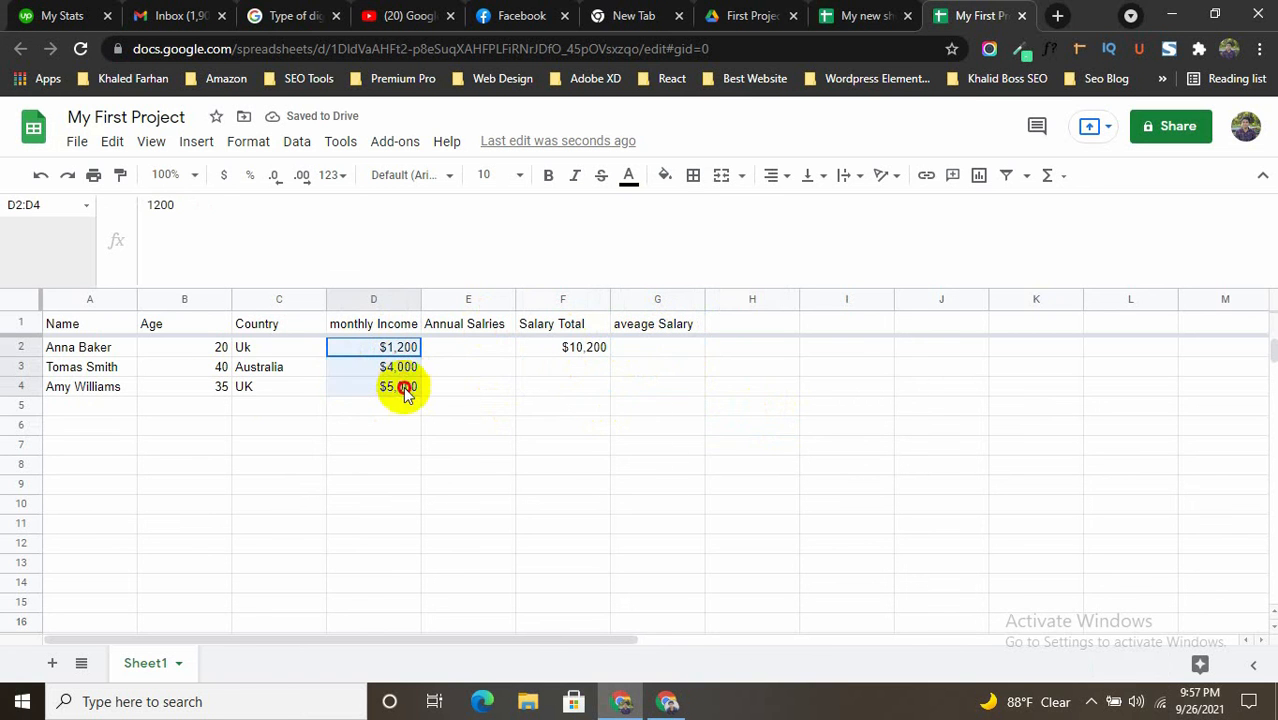
pyautogui.click(583, 347)
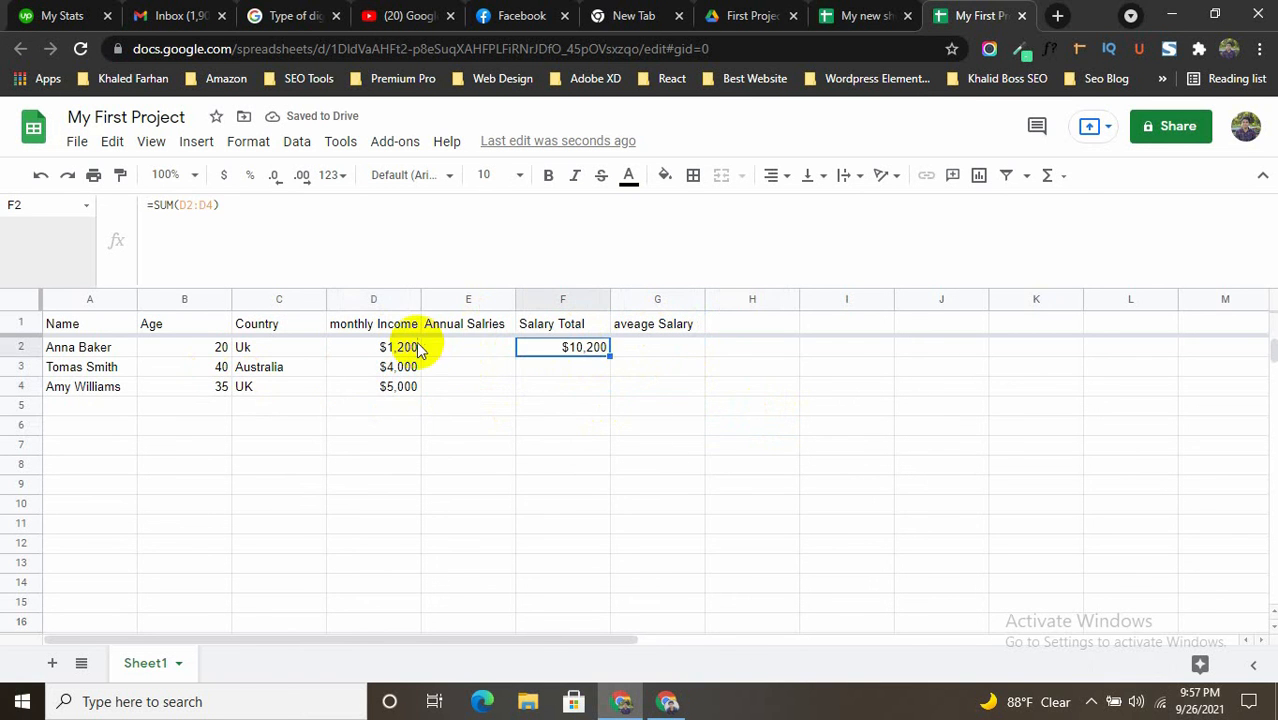
pyautogui.moveTo(420, 349); pyautogui.dragTo(408, 405)
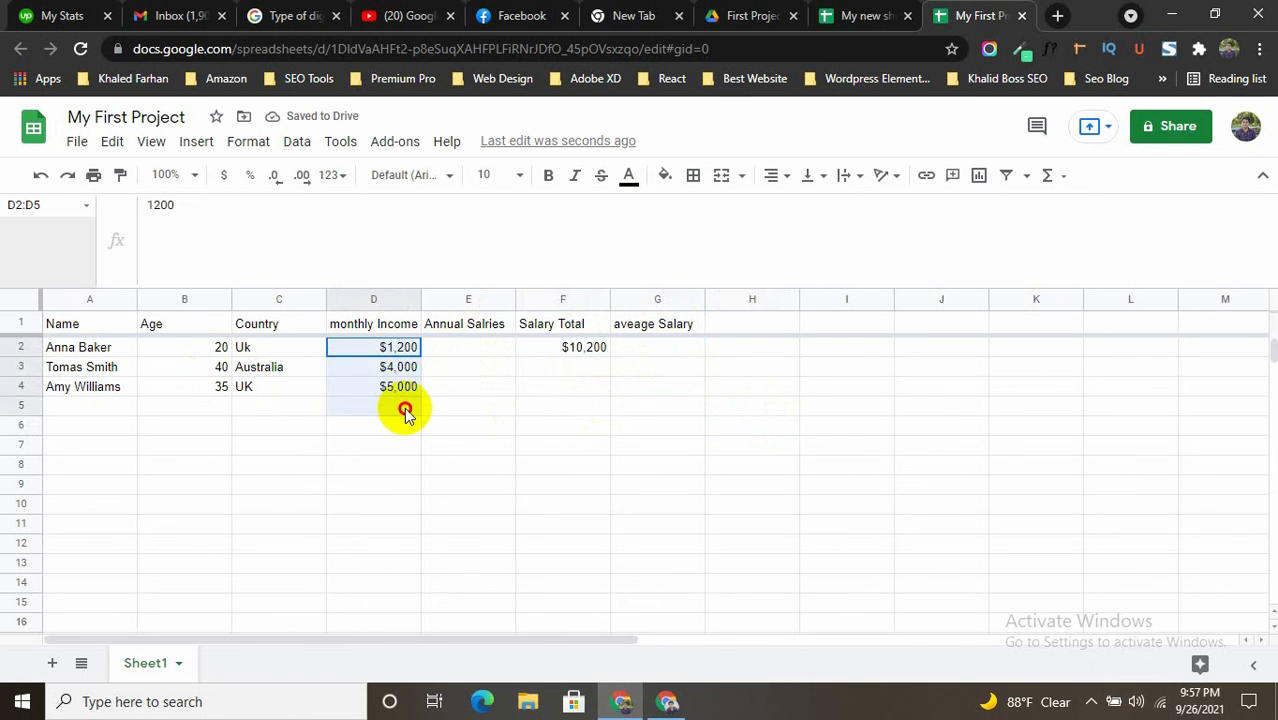
pyautogui.click(655, 355)
pyautogui.doubleClick(636, 347)
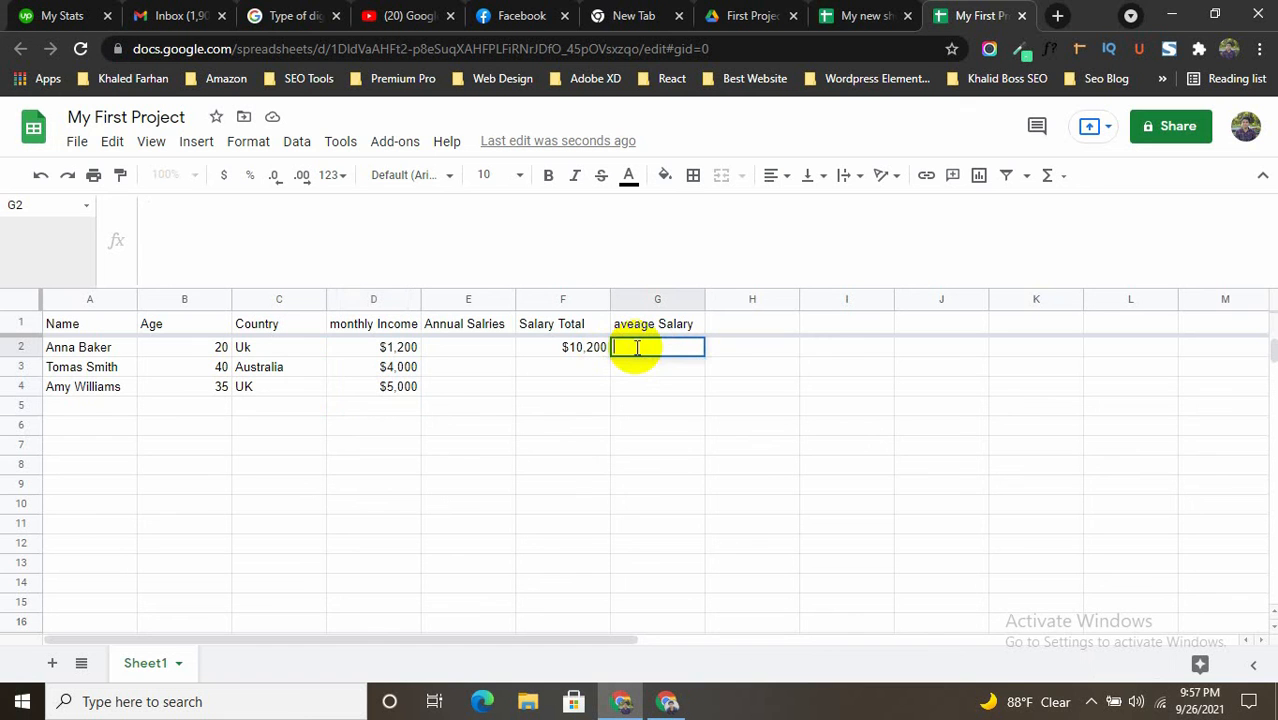
pyautogui.write('=')
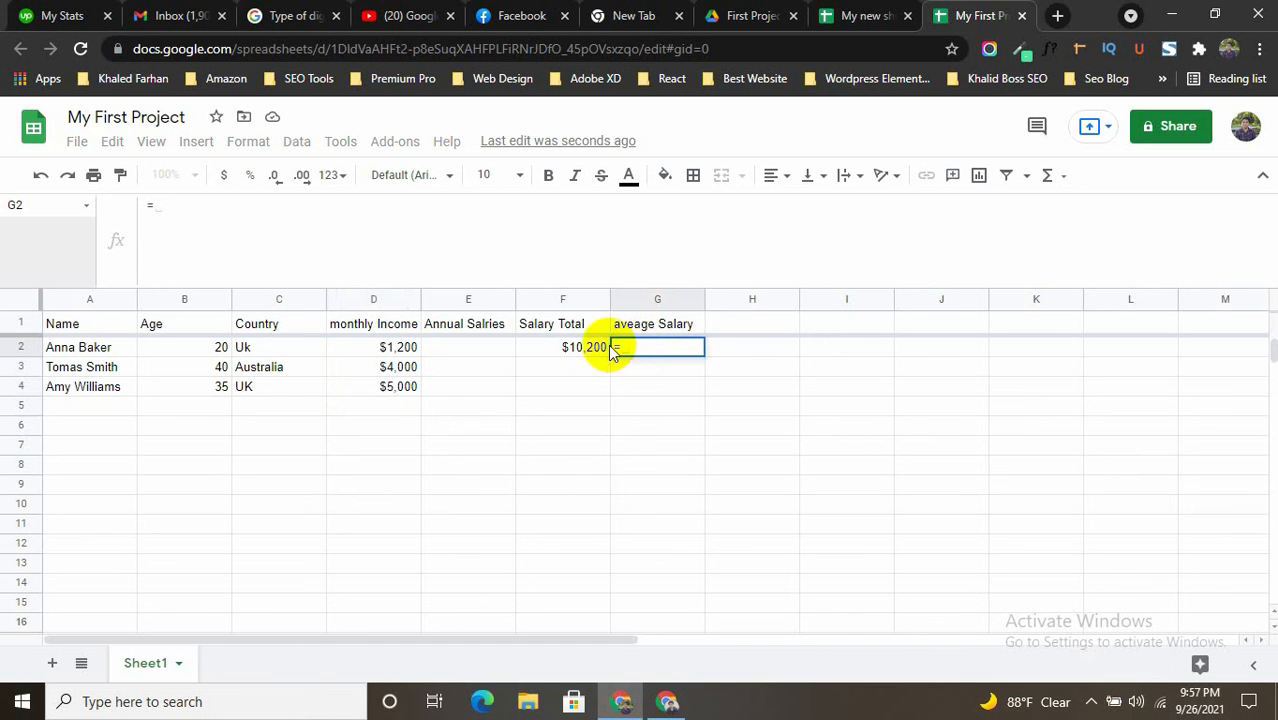
pyautogui.click(578, 348)
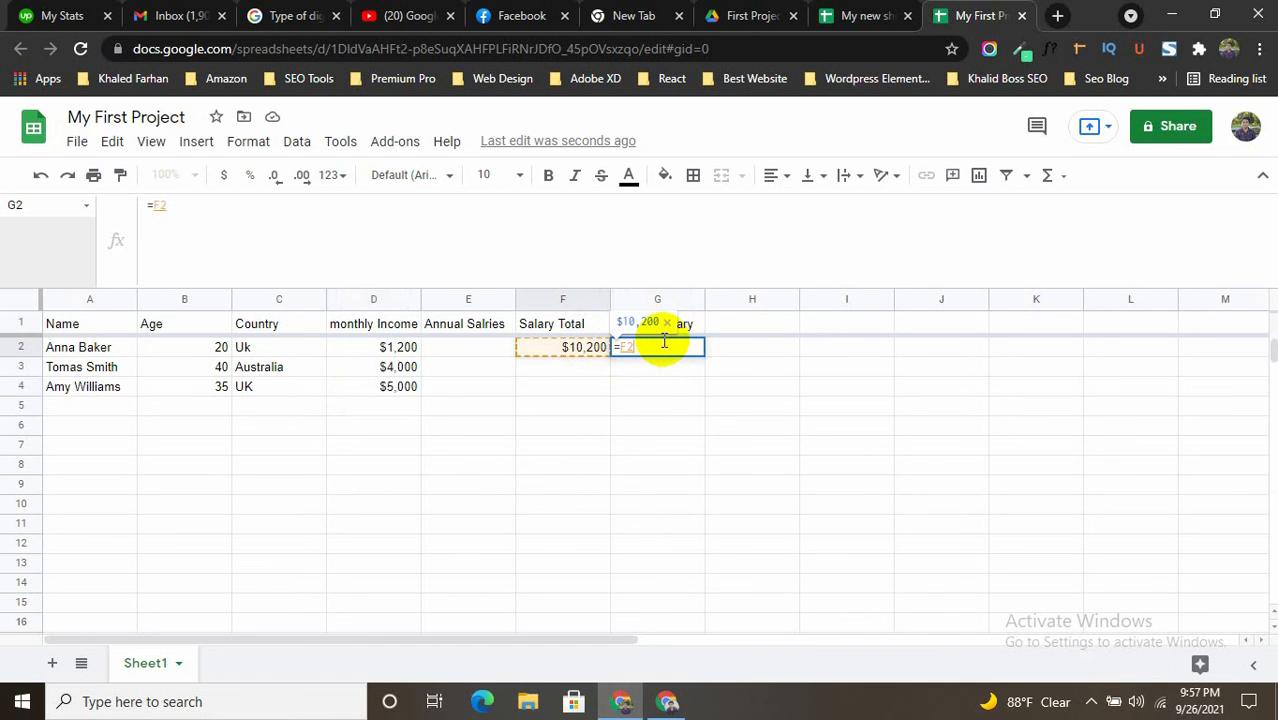
pyautogui.write('/3')
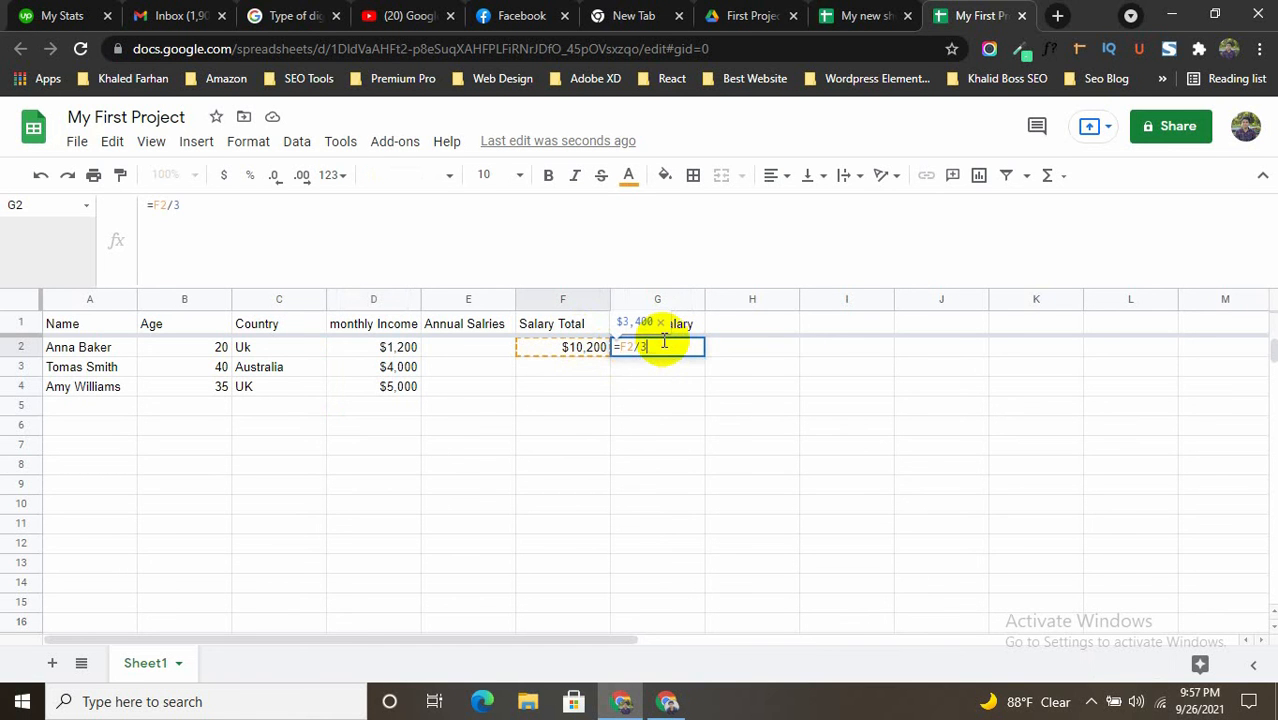
pyautogui.press('Return')
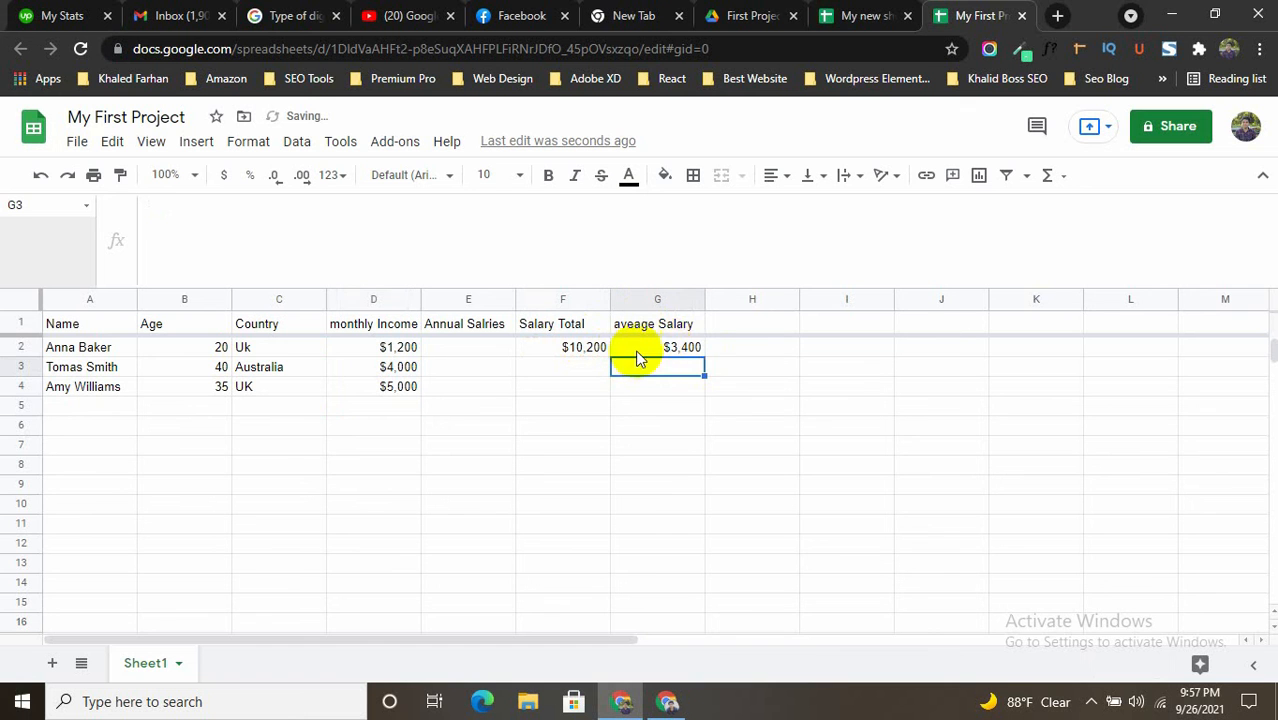
pyautogui.moveTo(696, 347); pyautogui.dragTo(686, 395)
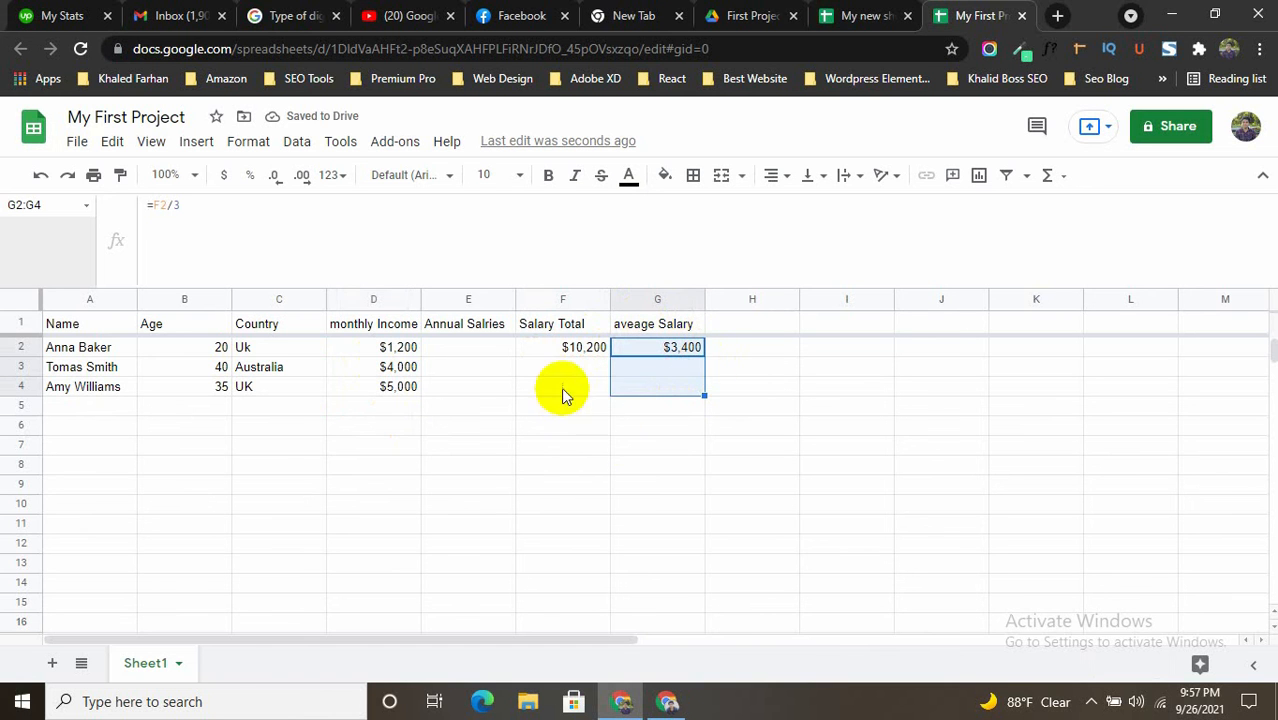
pyautogui.click(753, 355)
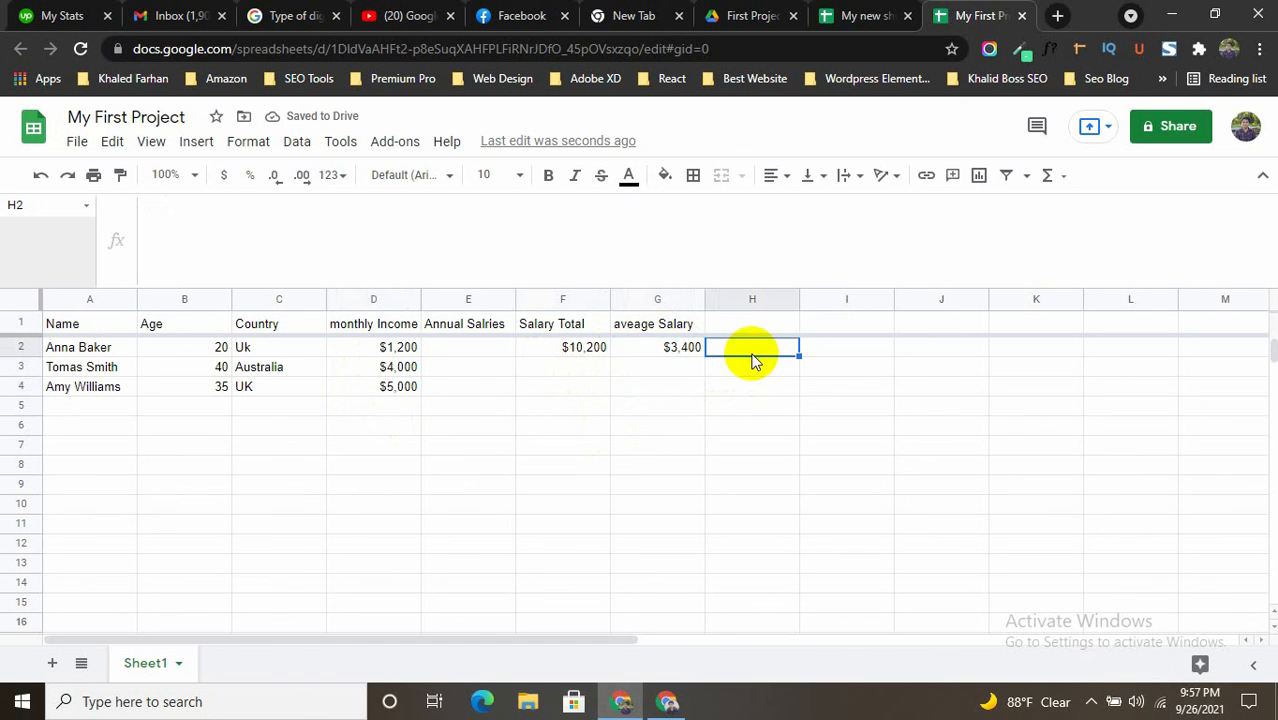
# - Calculate the first employee's annual salary in E2 with the formula =D2*12, without accepting the suggested autofill
pyautogui.doubleClick(461, 350)
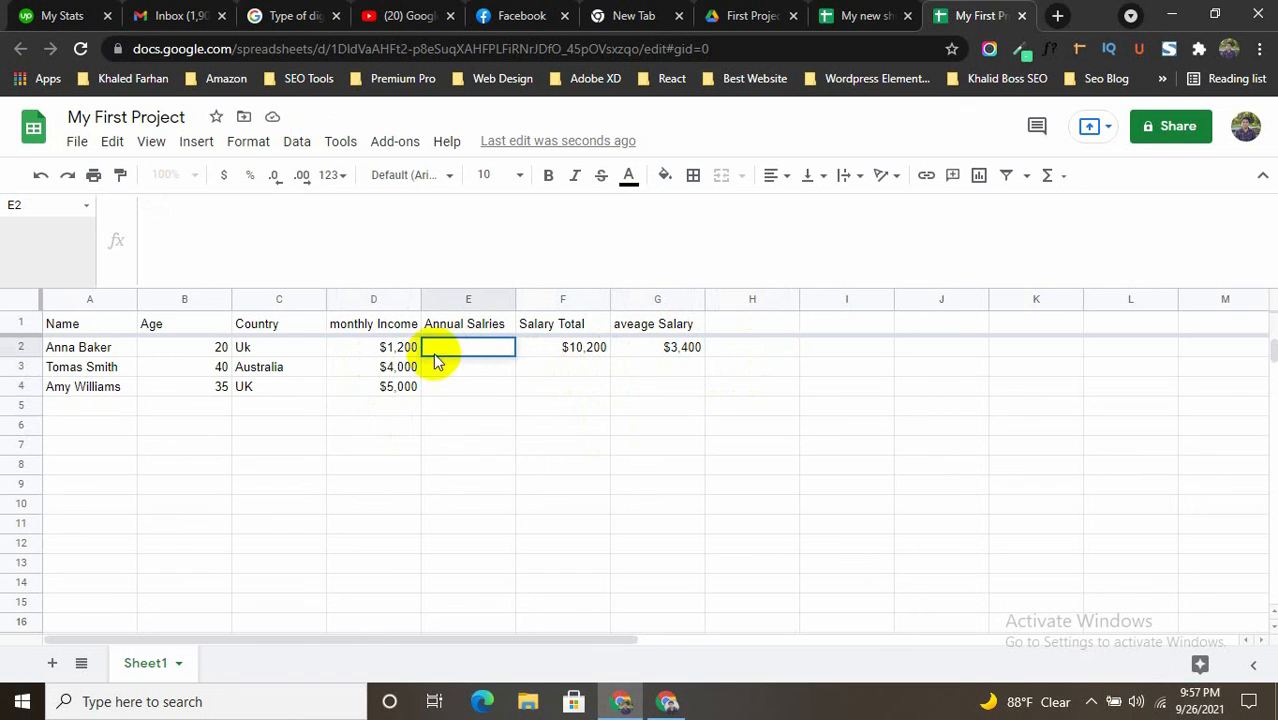
pyautogui.write('=')
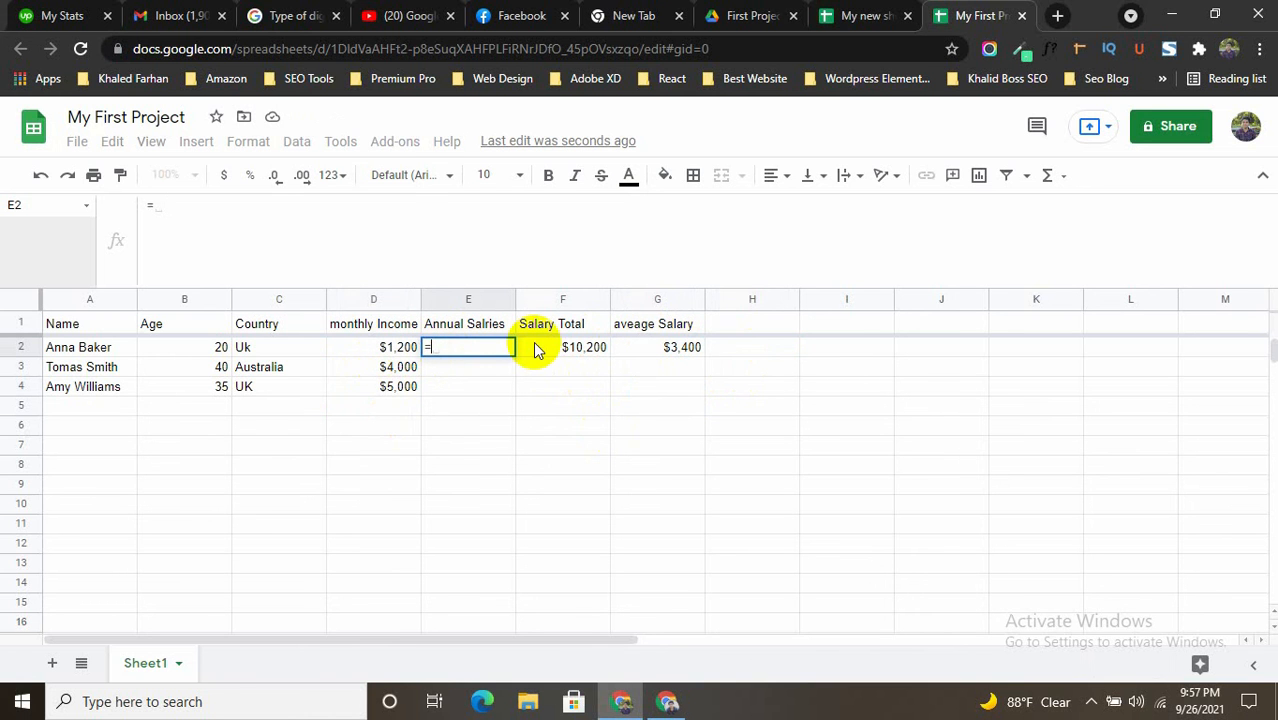
pyautogui.click(398, 347)
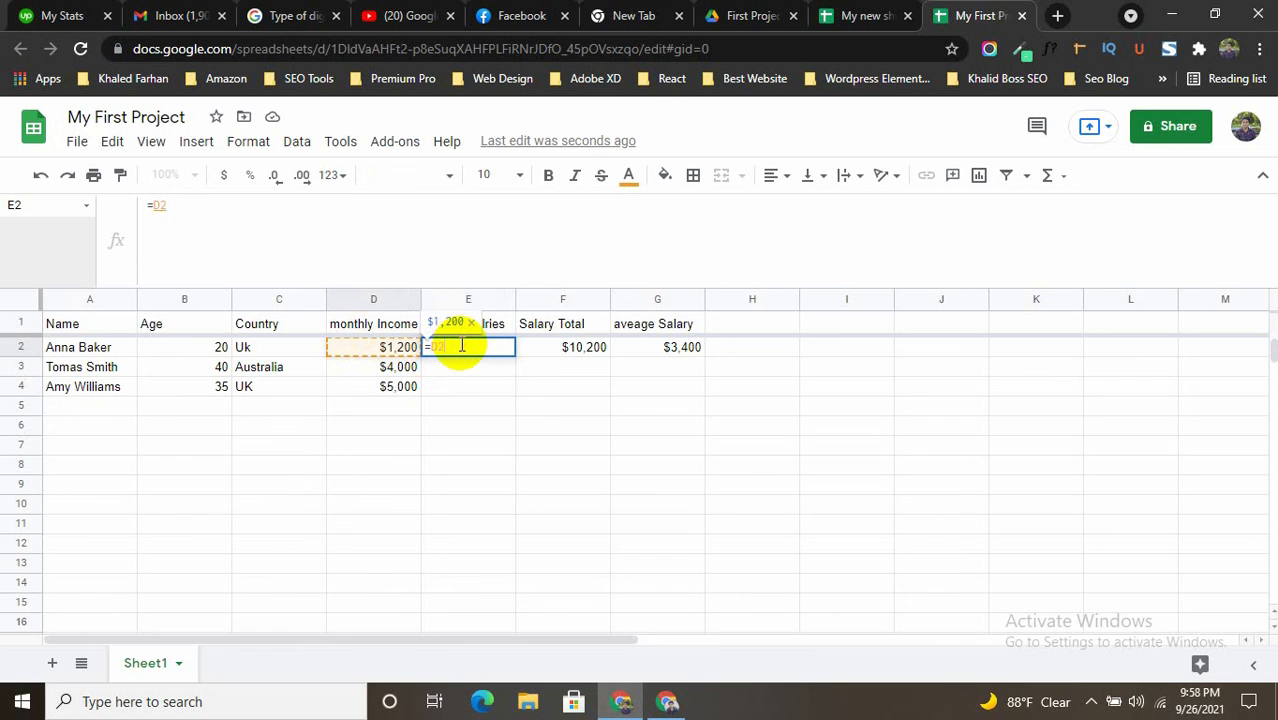
pyautogui.write('812')
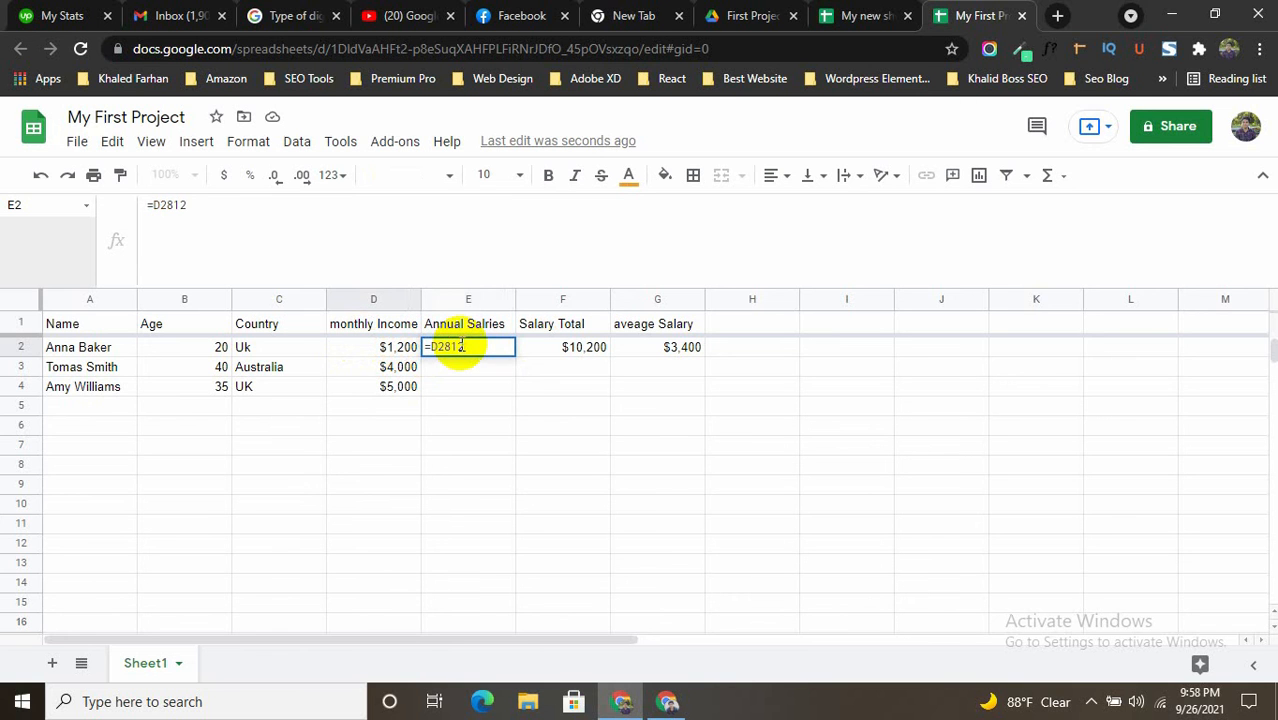
pyautogui.press('BackSpace')
pyautogui.write('*')
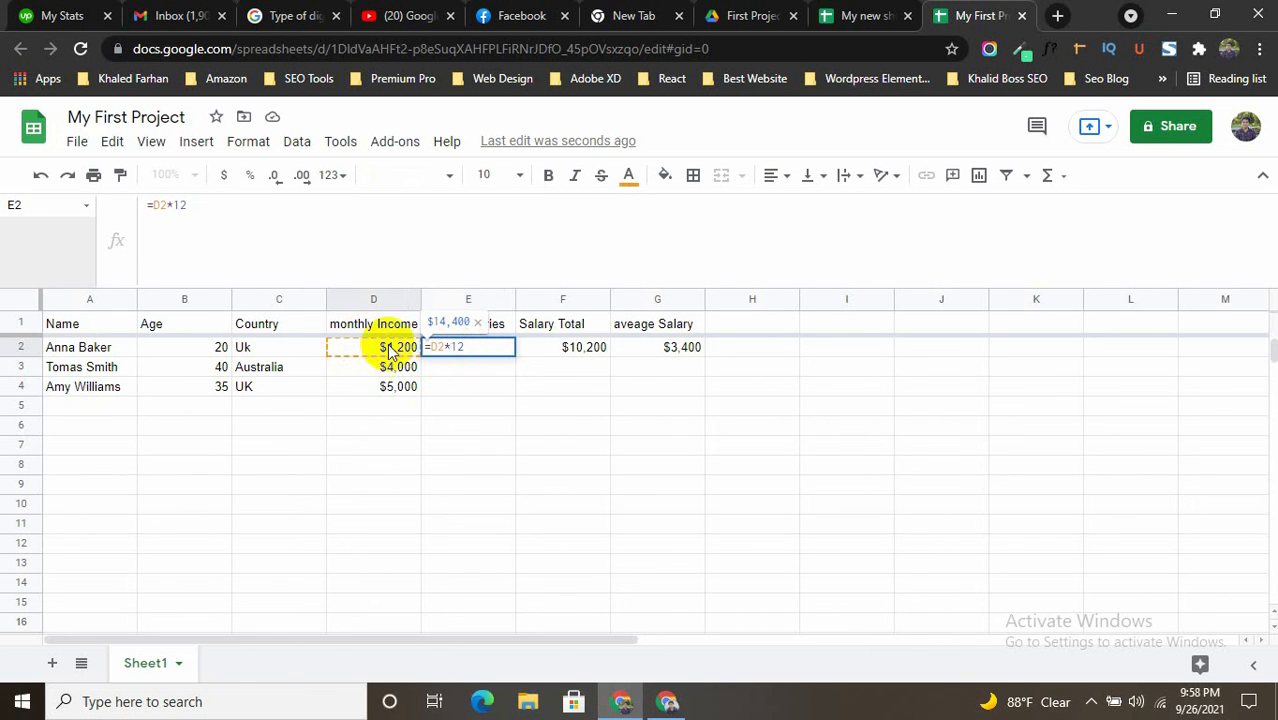
pyautogui.click(492, 347)
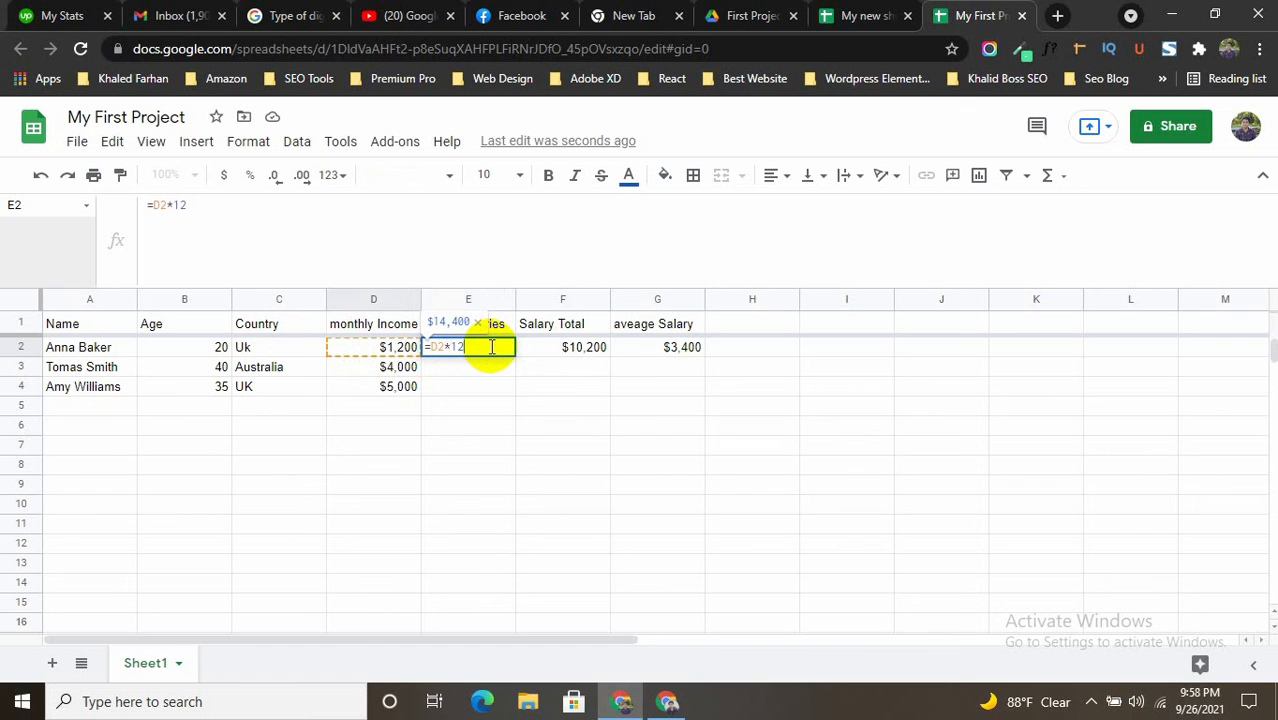
pyautogui.press('Return')
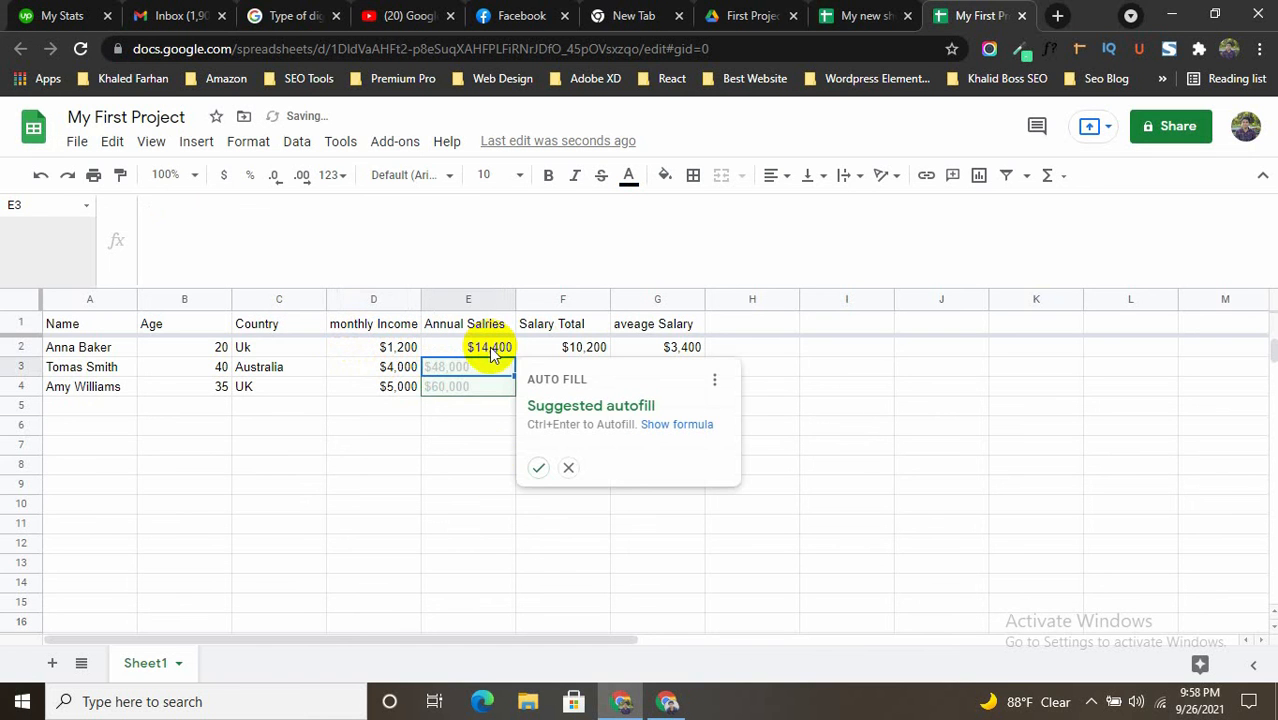
pyautogui.click(485, 462)
pyautogui.click(400, 350)
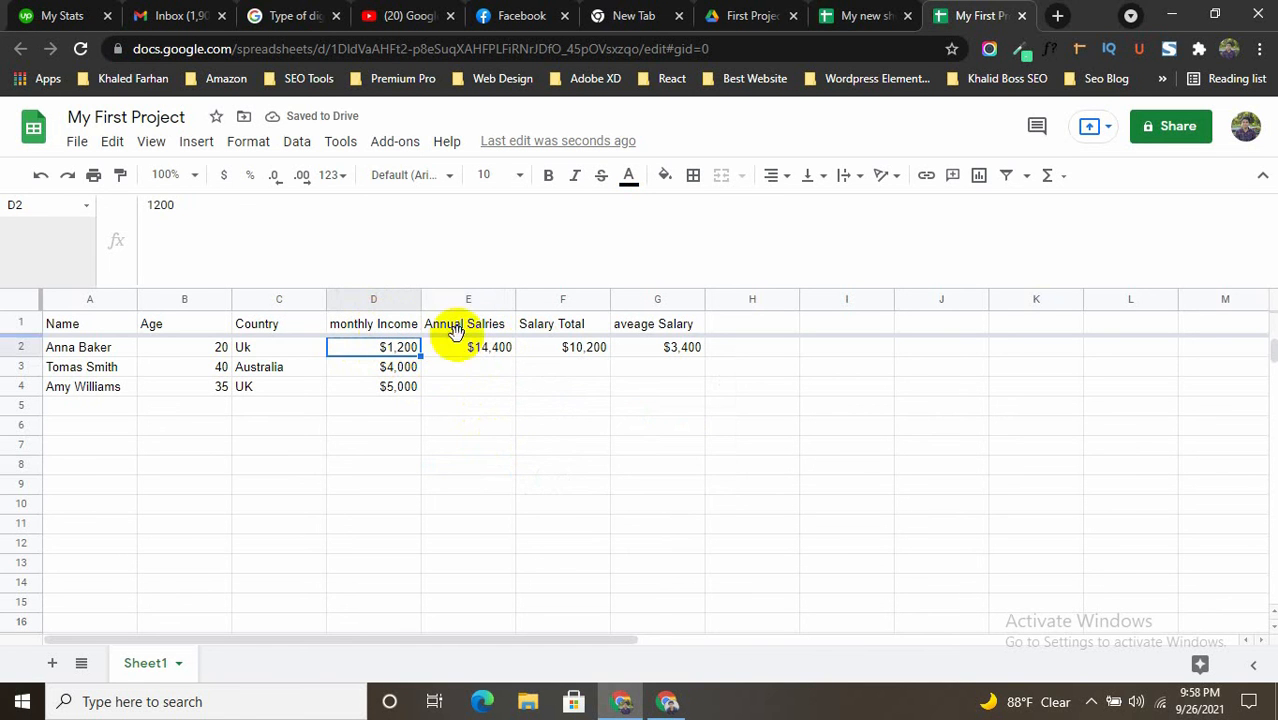
pyautogui.click(479, 350)
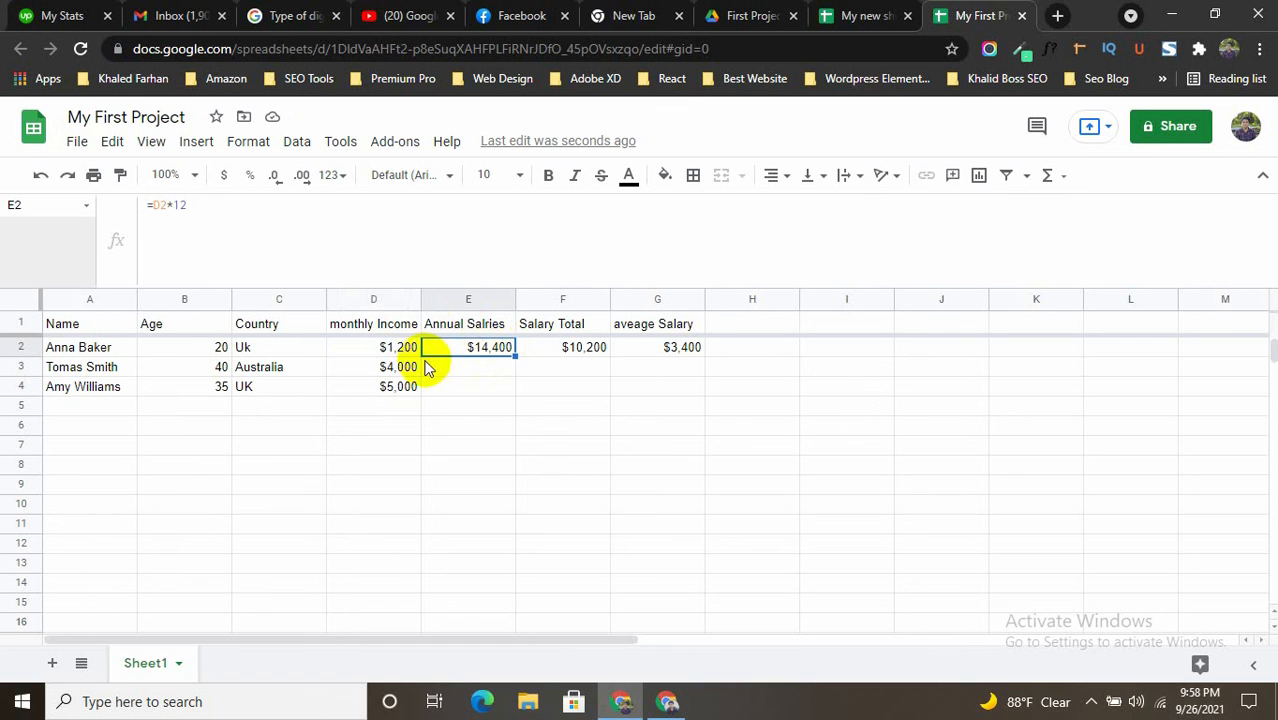
# - Fill the annual salary formula from E2 down through E5 and compare it with the monthly incomes
pyautogui.click(405, 368)
pyautogui.moveTo(390, 367); pyautogui.dragTo(405, 398)
pyautogui.click(472, 366)
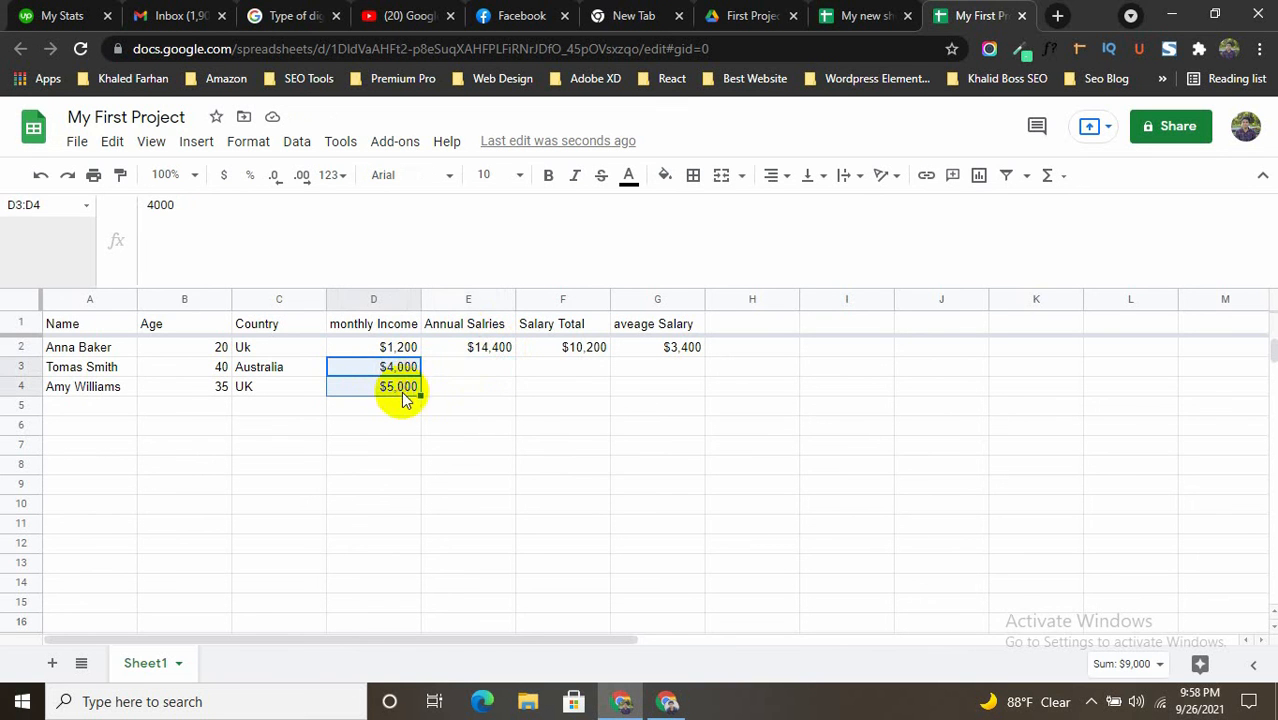
pyautogui.click(438, 370)
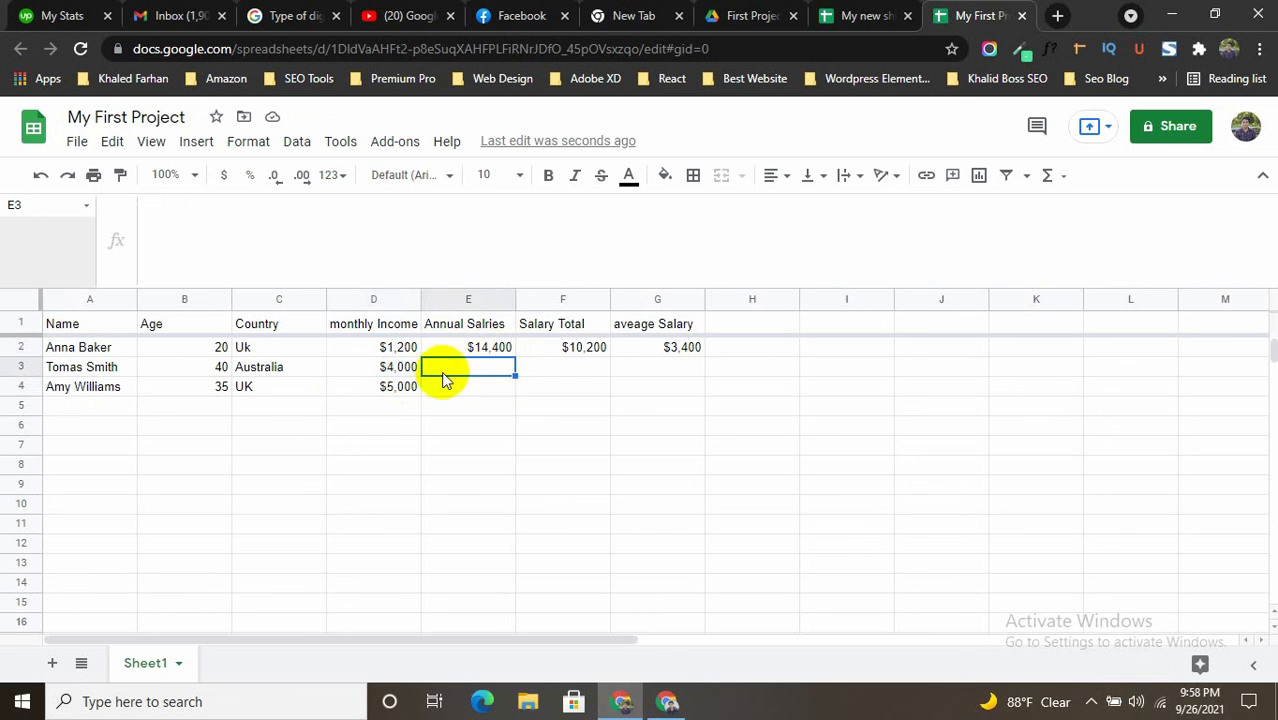
pyautogui.click(413, 373)
pyautogui.click(501, 346)
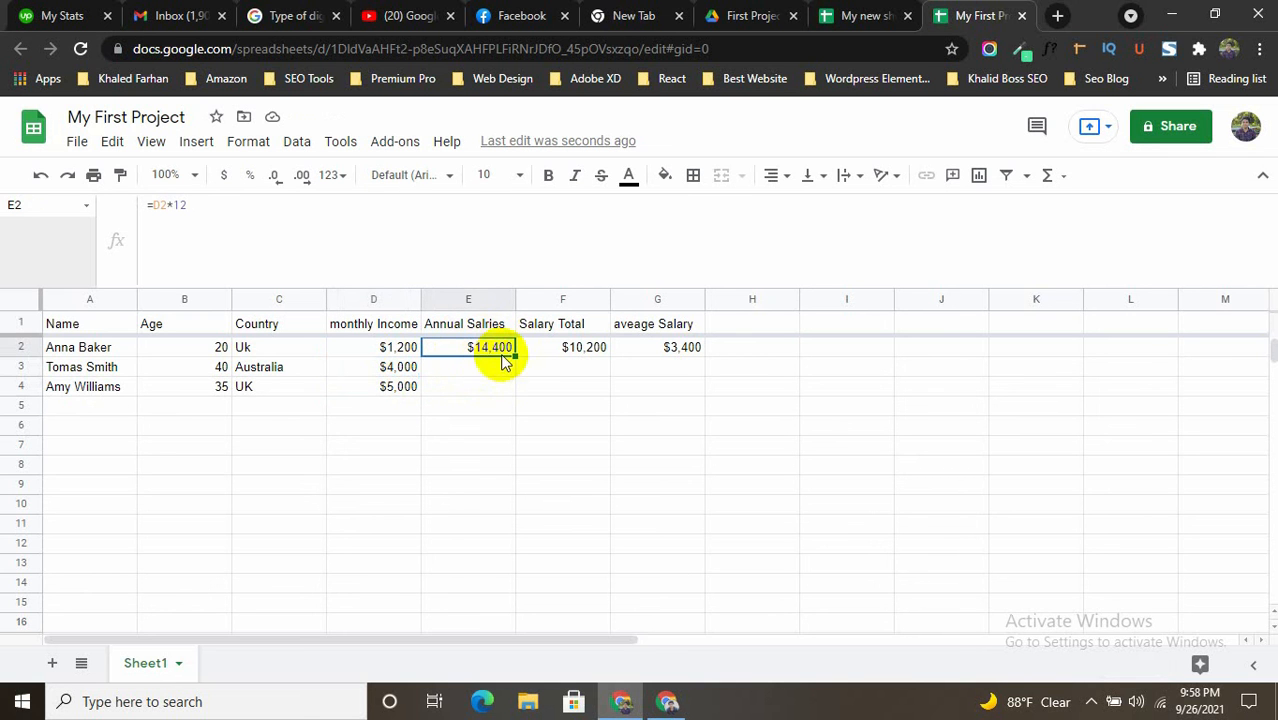
pyautogui.moveTo(514, 356); pyautogui.dragTo(512, 406)
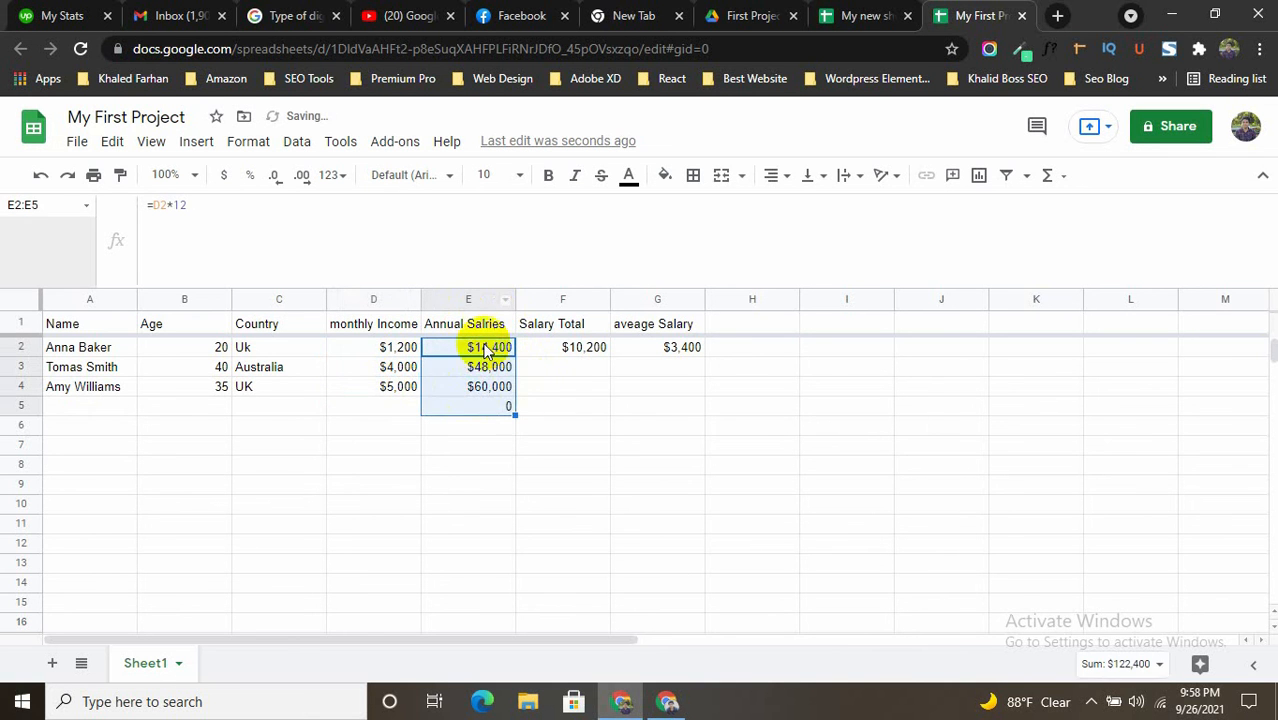
pyautogui.click(559, 410)
pyautogui.click(400, 369)
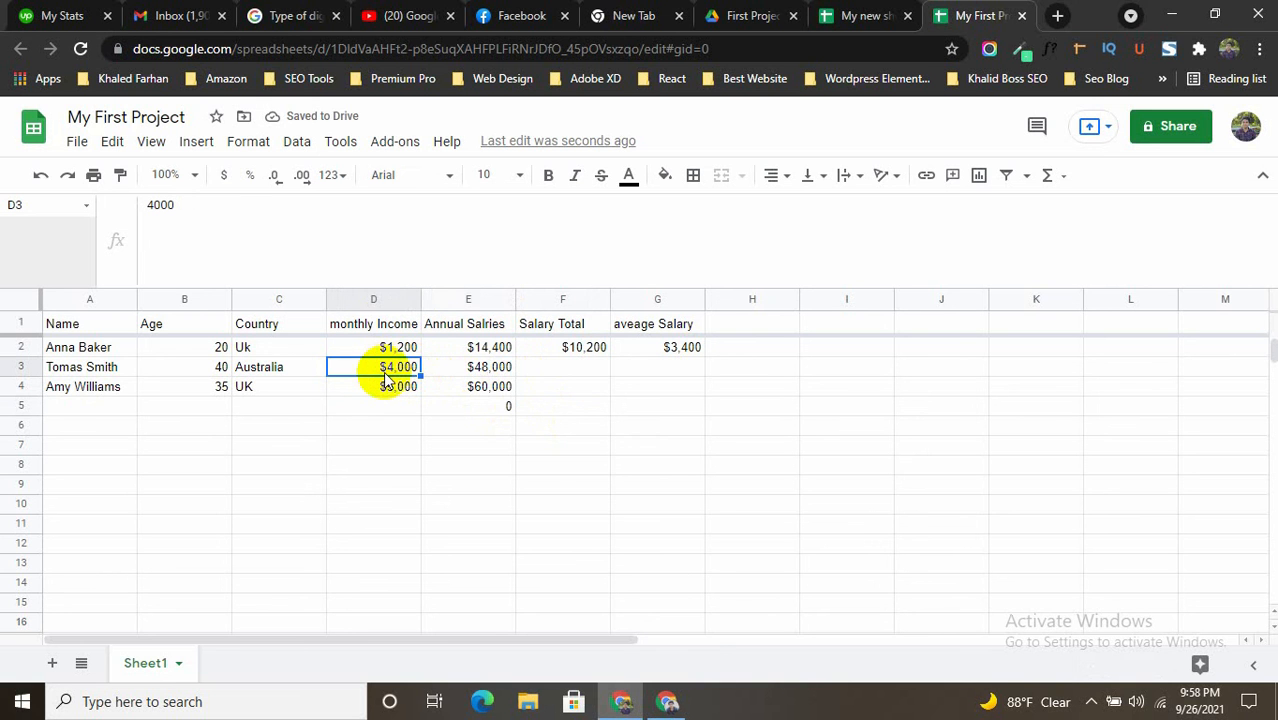
# - Compare the annual salaries in E2:E4 with the monthly incomes in column D, and review the average salary column
pyautogui.click(486, 369)
pyautogui.click(384, 390)
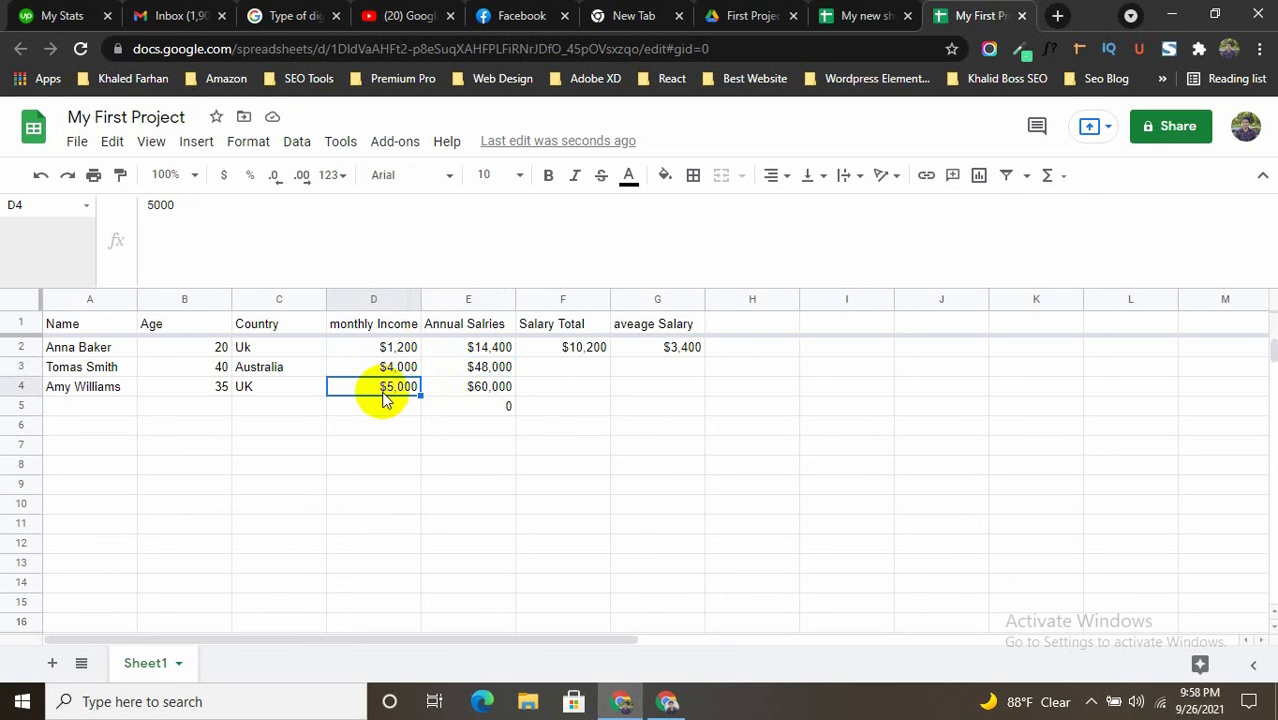
pyautogui.click(486, 390)
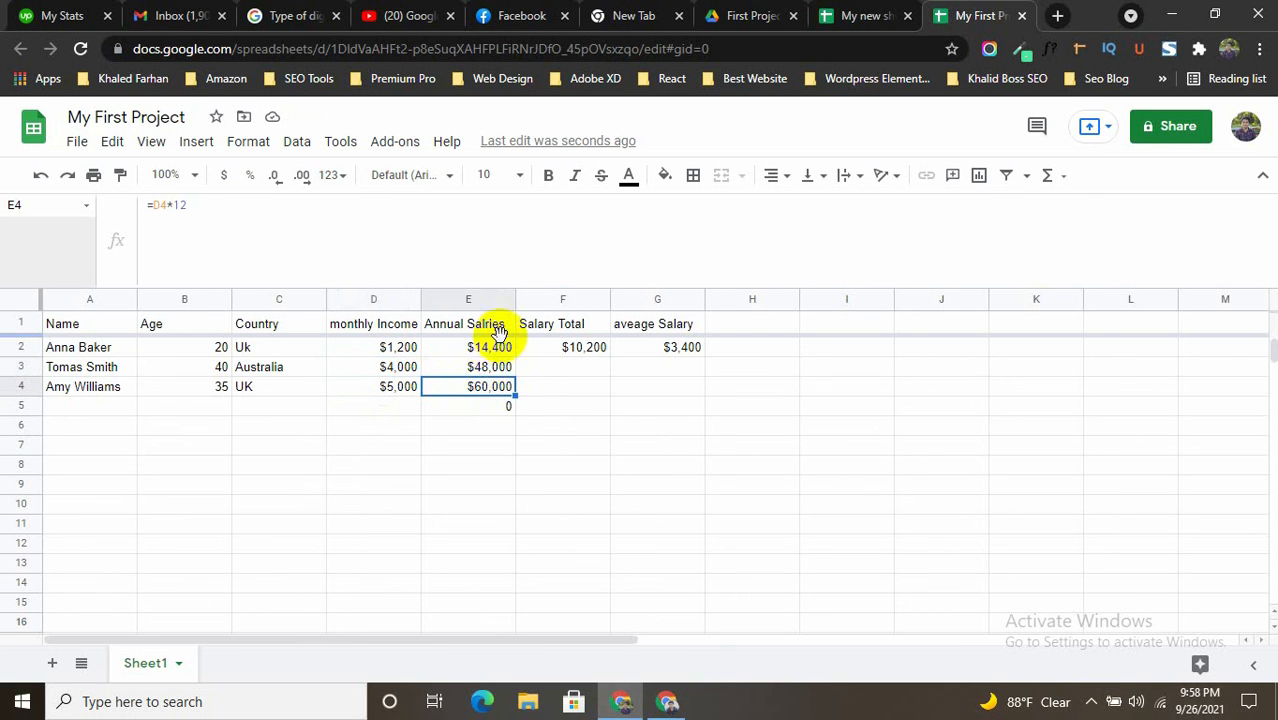
pyautogui.moveTo(499, 325); pyautogui.dragTo(502, 400)
pyautogui.click(708, 410)
pyautogui.moveTo(472, 327); pyautogui.dragTo(460, 392)
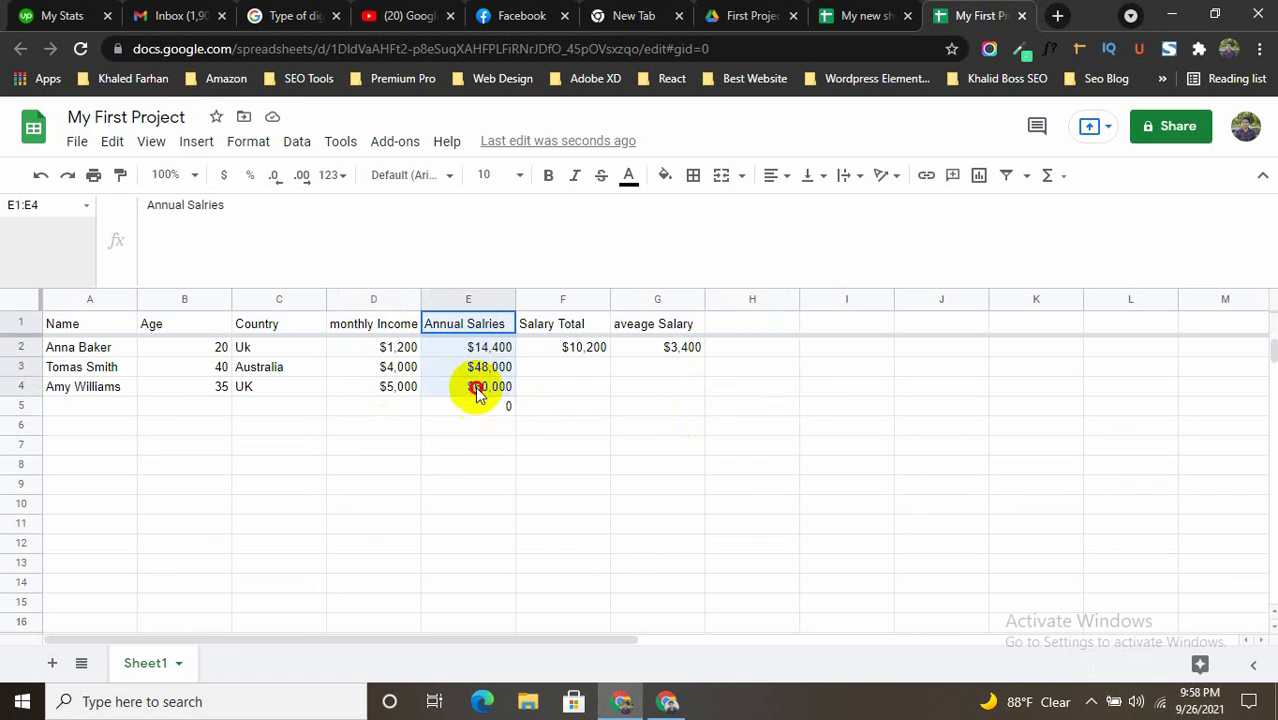
pyautogui.moveTo(673, 322); pyautogui.dragTo(674, 396)
pyautogui.click(778, 425)
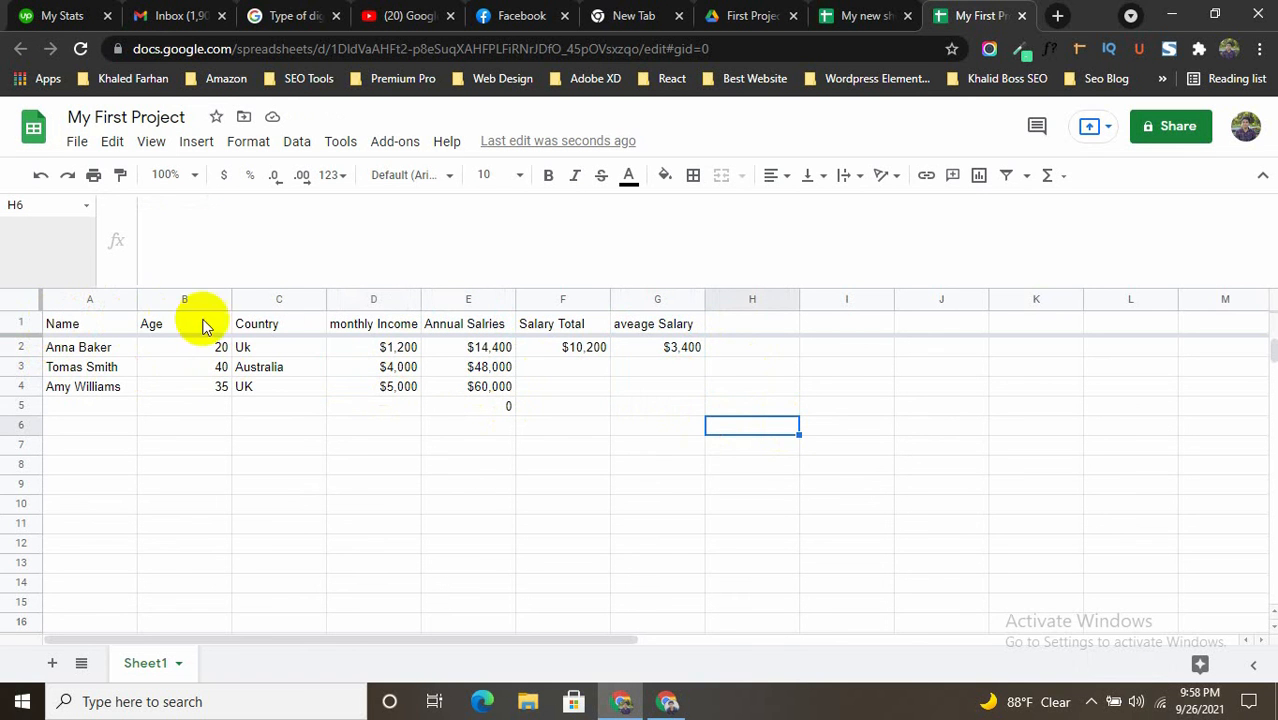
# - Fill the whole header row 1 with a dark yellow background colour
pyautogui.click(22, 323)
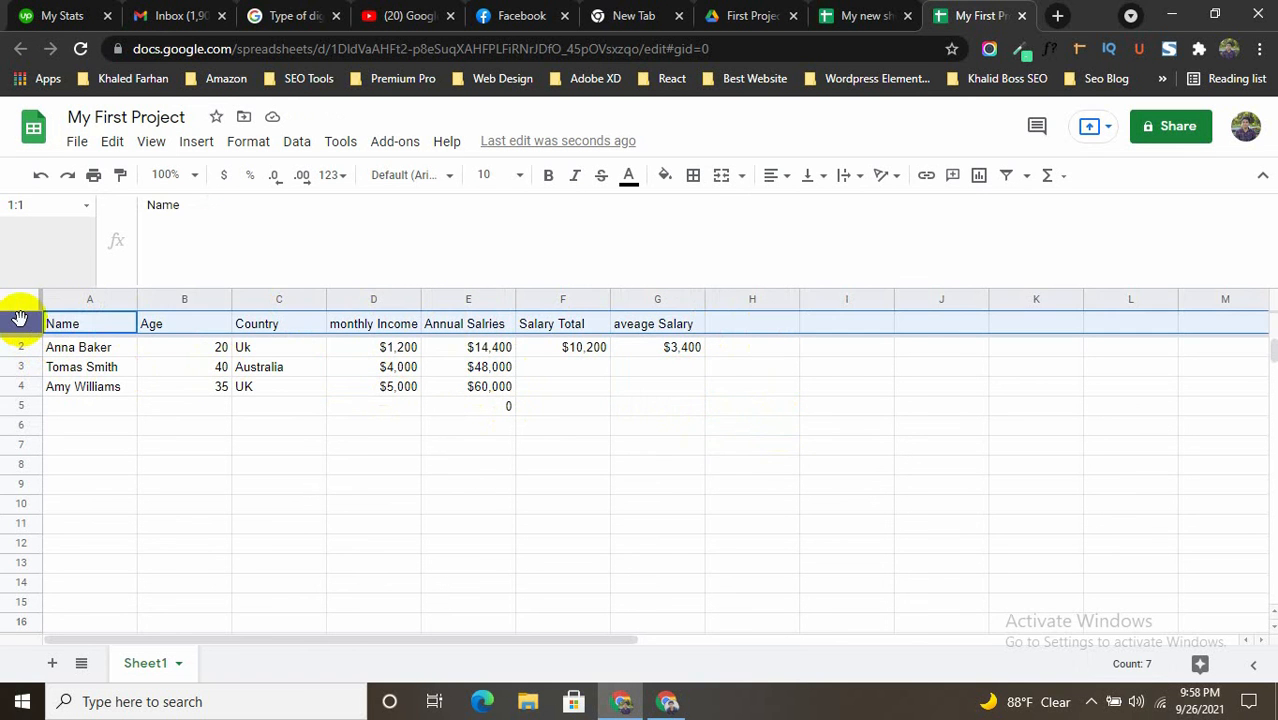
pyautogui.click(665, 178)
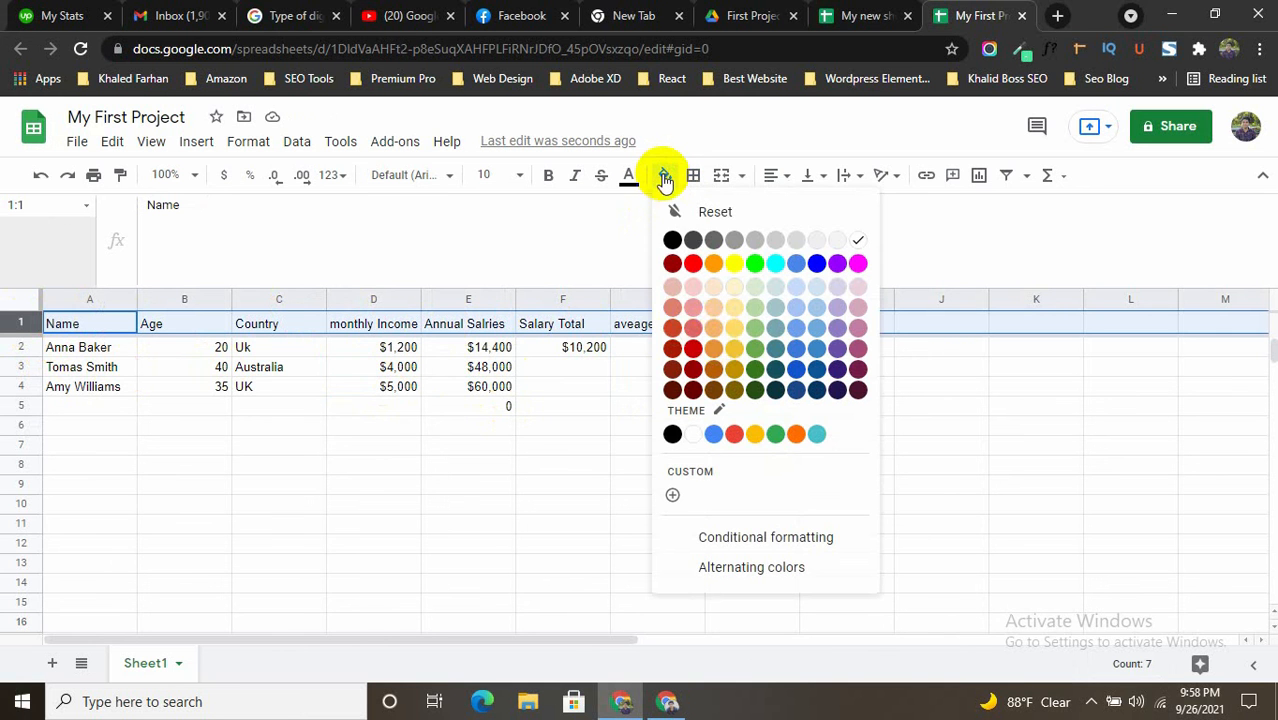
pyautogui.click(734, 350)
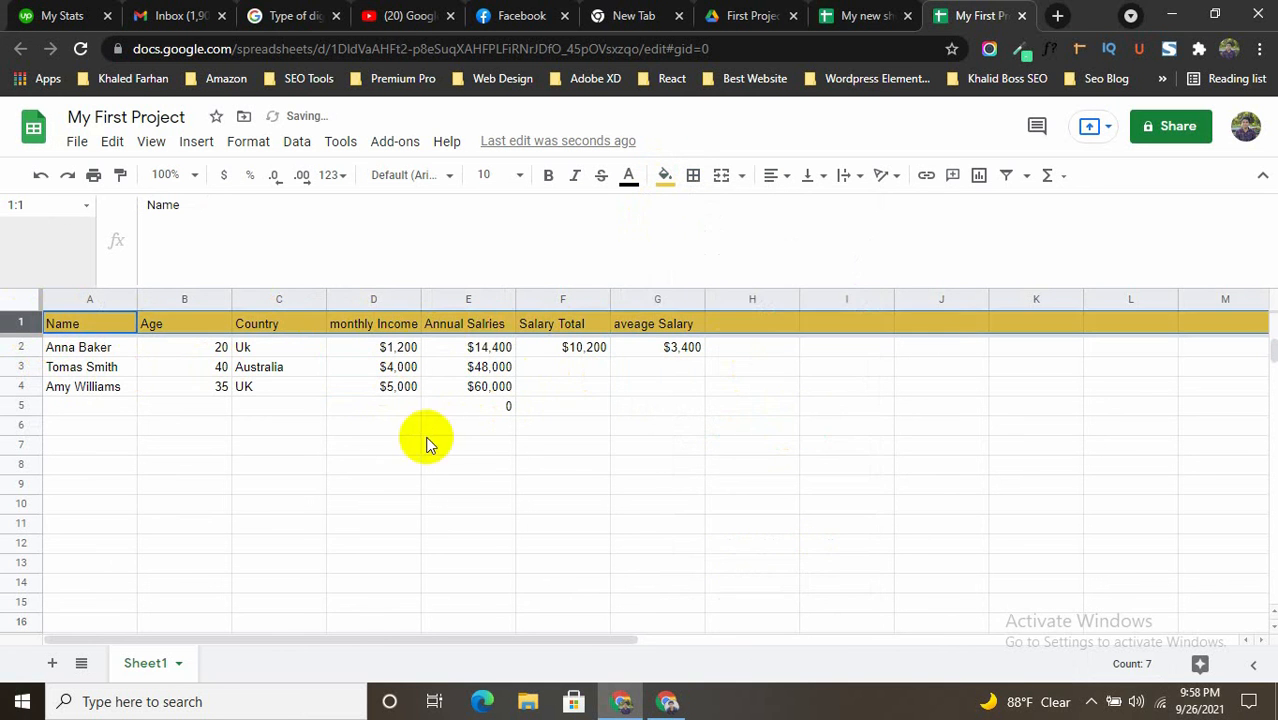
pyautogui.click(425, 443)
pyautogui.click(722, 449)
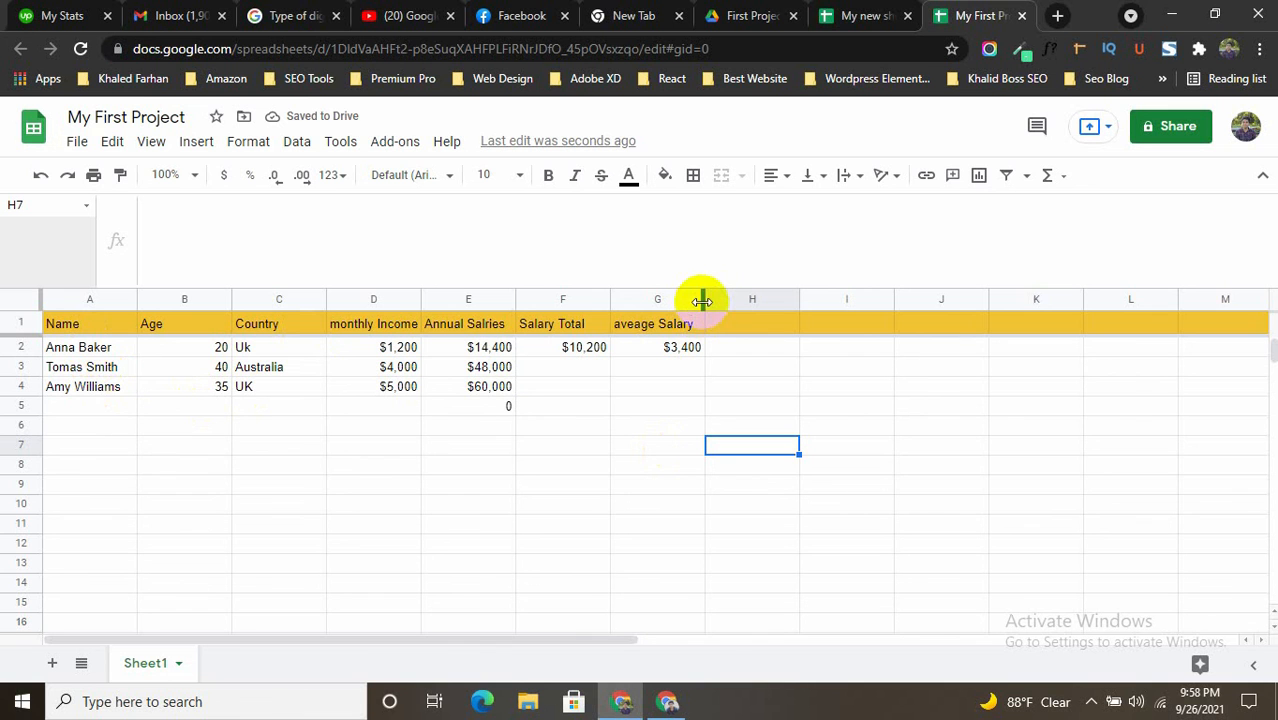
# - Enter the numbers 1 and 2 in cells H2 and H3 as the start of a series
pyautogui.doubleClick(733, 346)
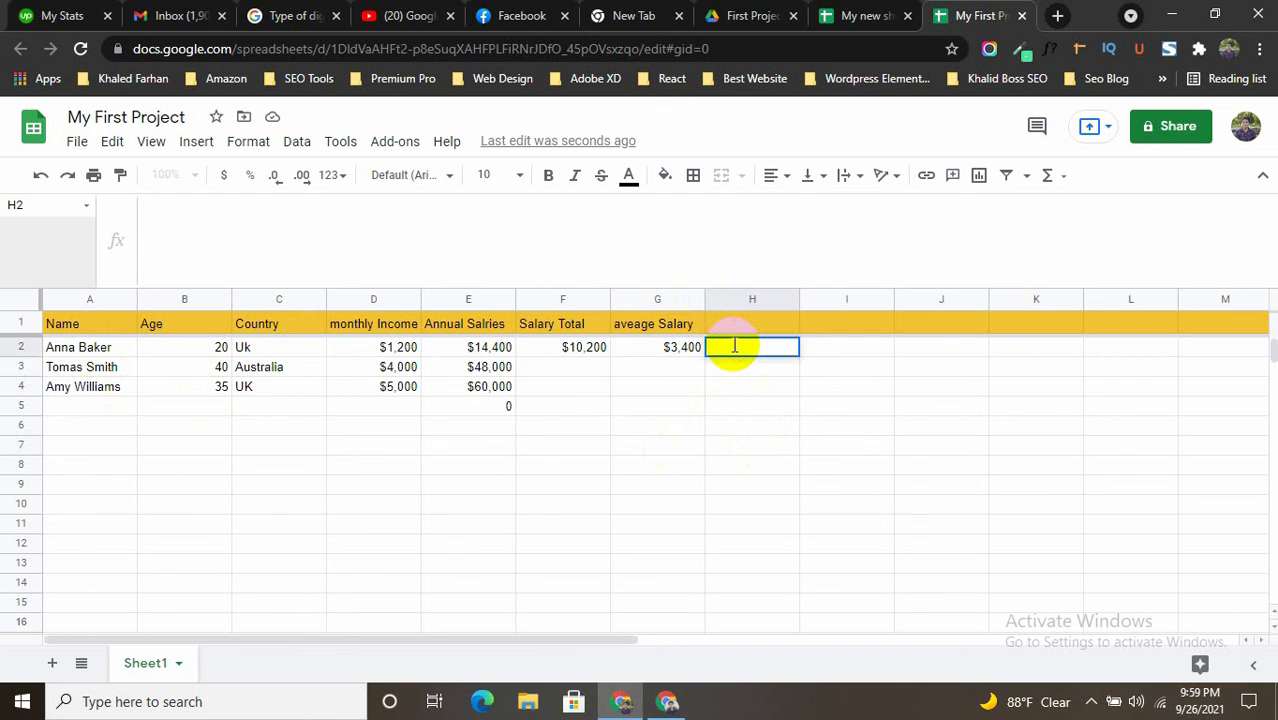
pyautogui.write('1')
pyautogui.press('Return')
pyautogui.write('2')
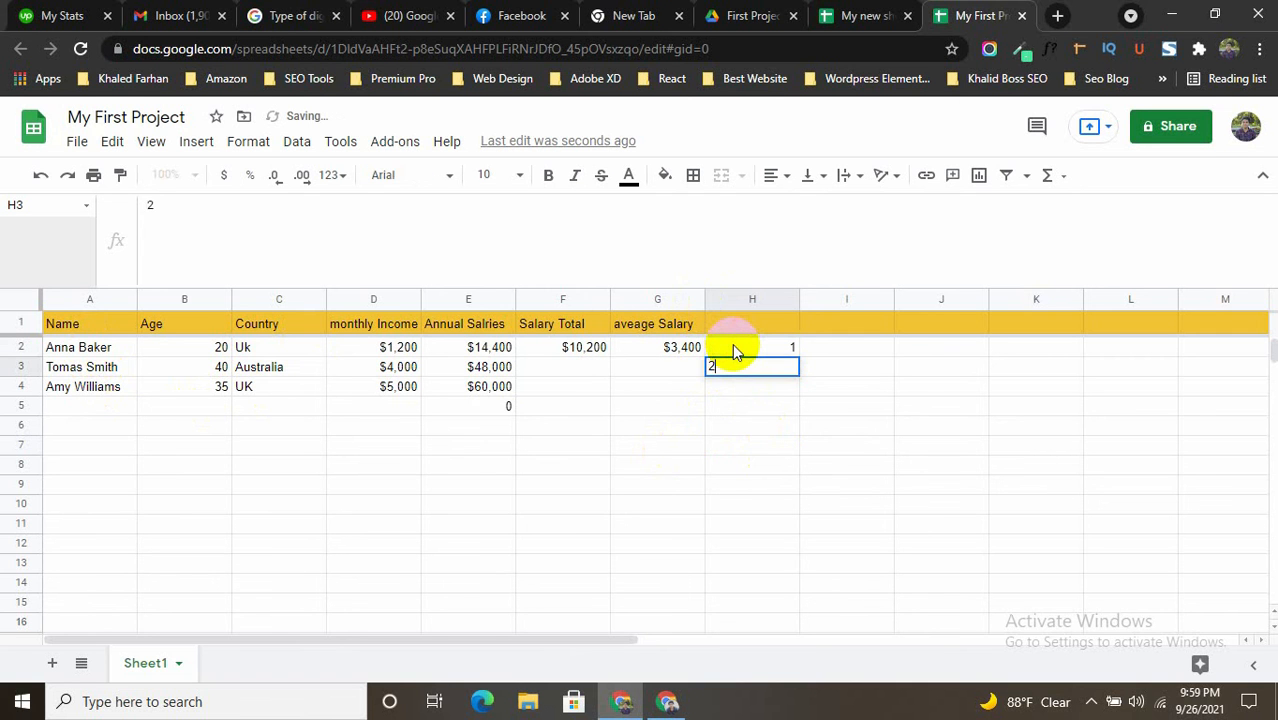
pyautogui.press('Return')
pyautogui.click(885, 404)
pyautogui.click(773, 366)
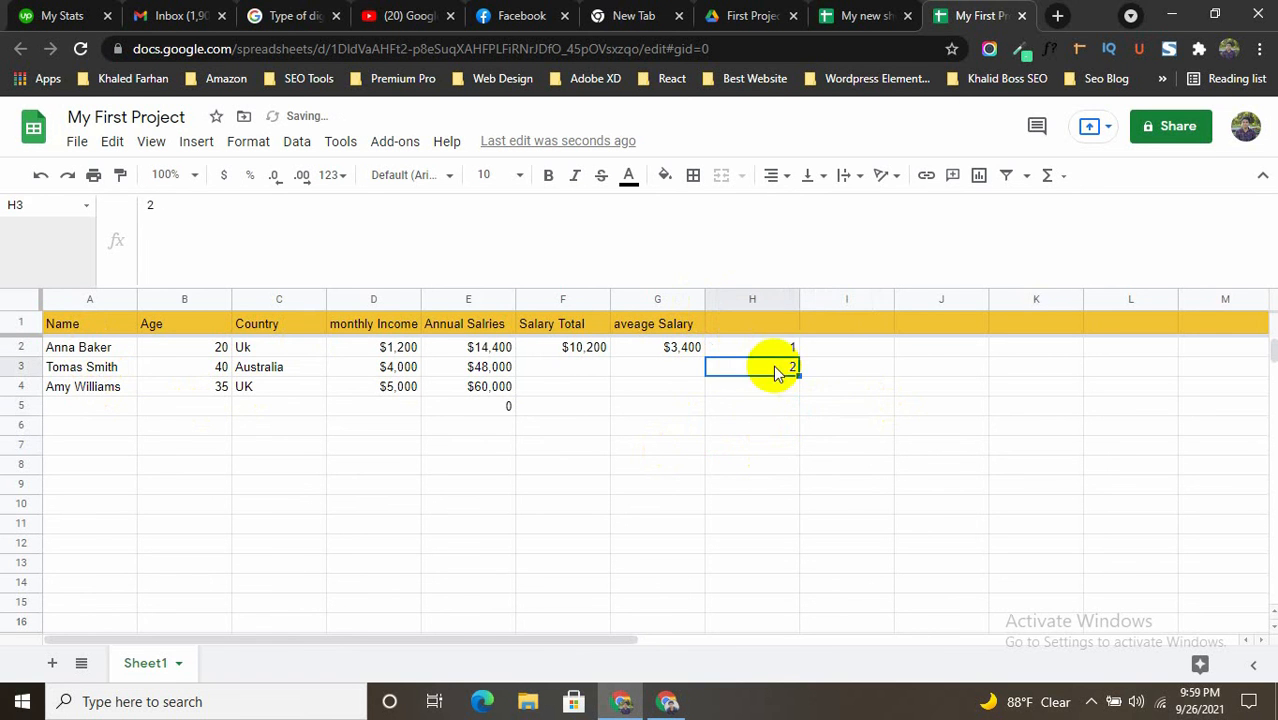
# - Extend the number series from H2:H3 down through H13, and undo the fill
pyautogui.click(793, 349)
pyautogui.keyDown('shift'); pyautogui.click(790, 365); pyautogui.keyUp('shift')
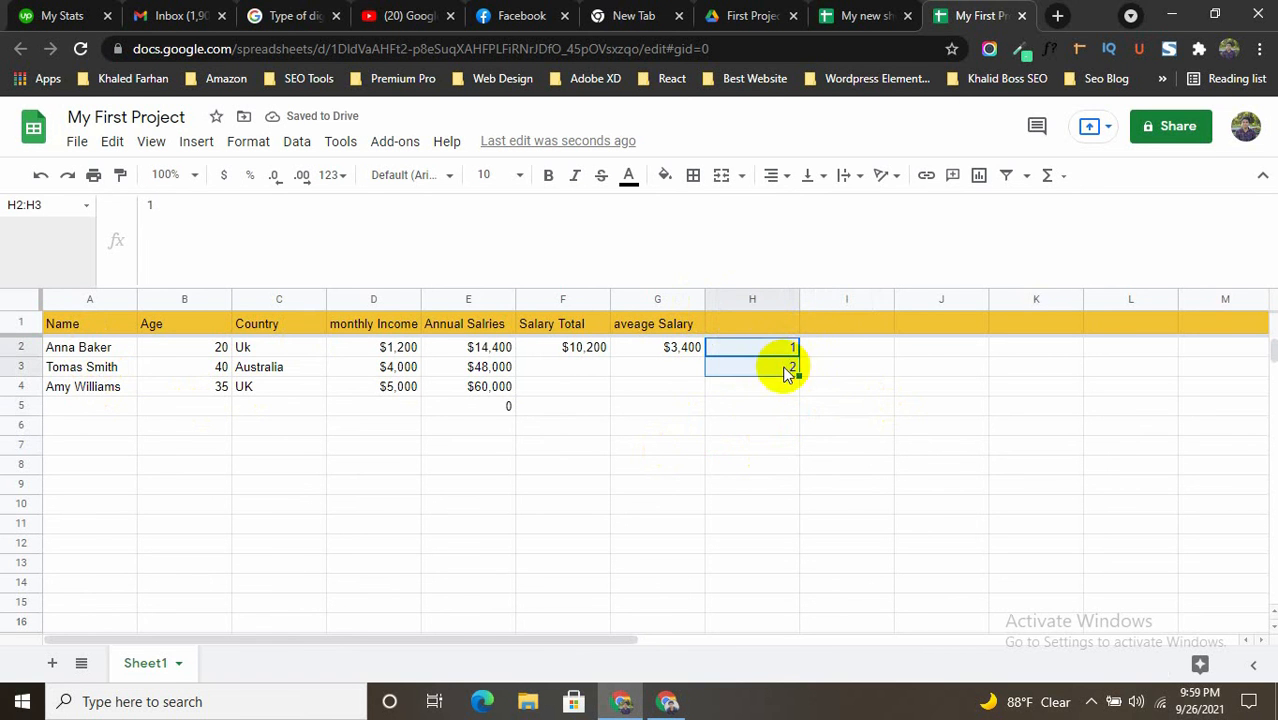
pyautogui.moveTo(799, 377); pyautogui.dragTo(911, 524)
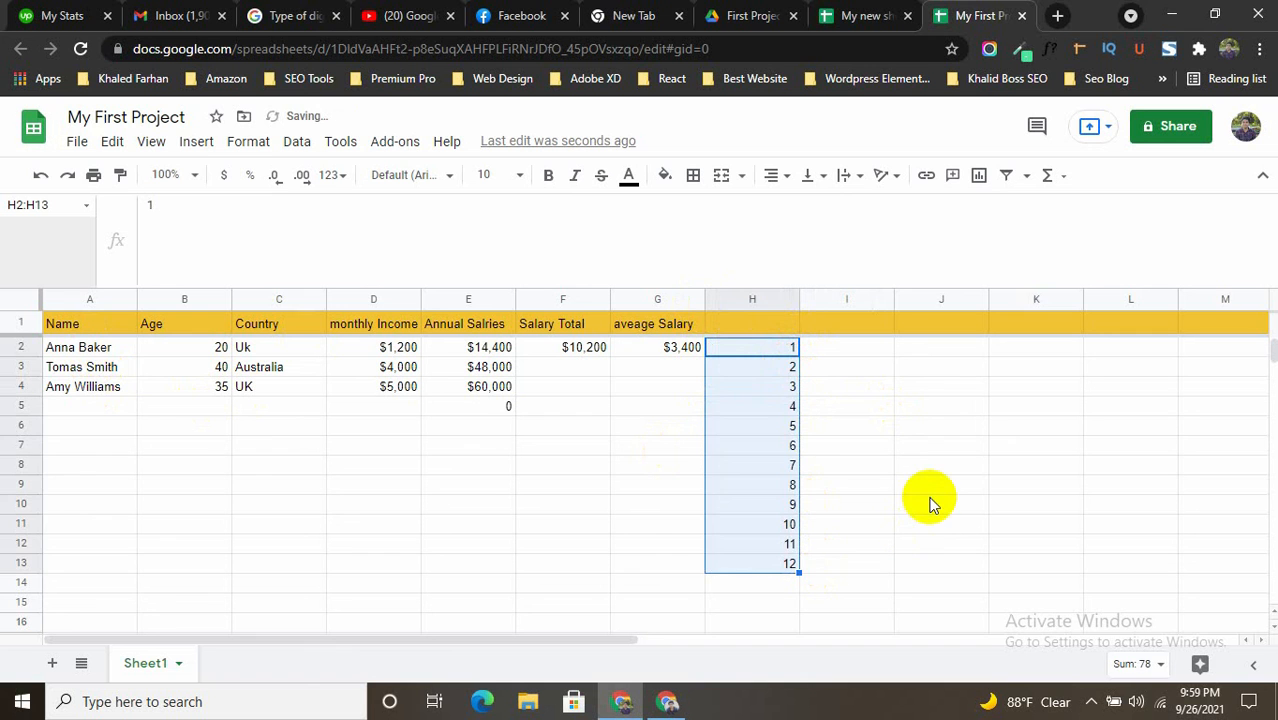
pyautogui.hotkey('ctrl', 'z')
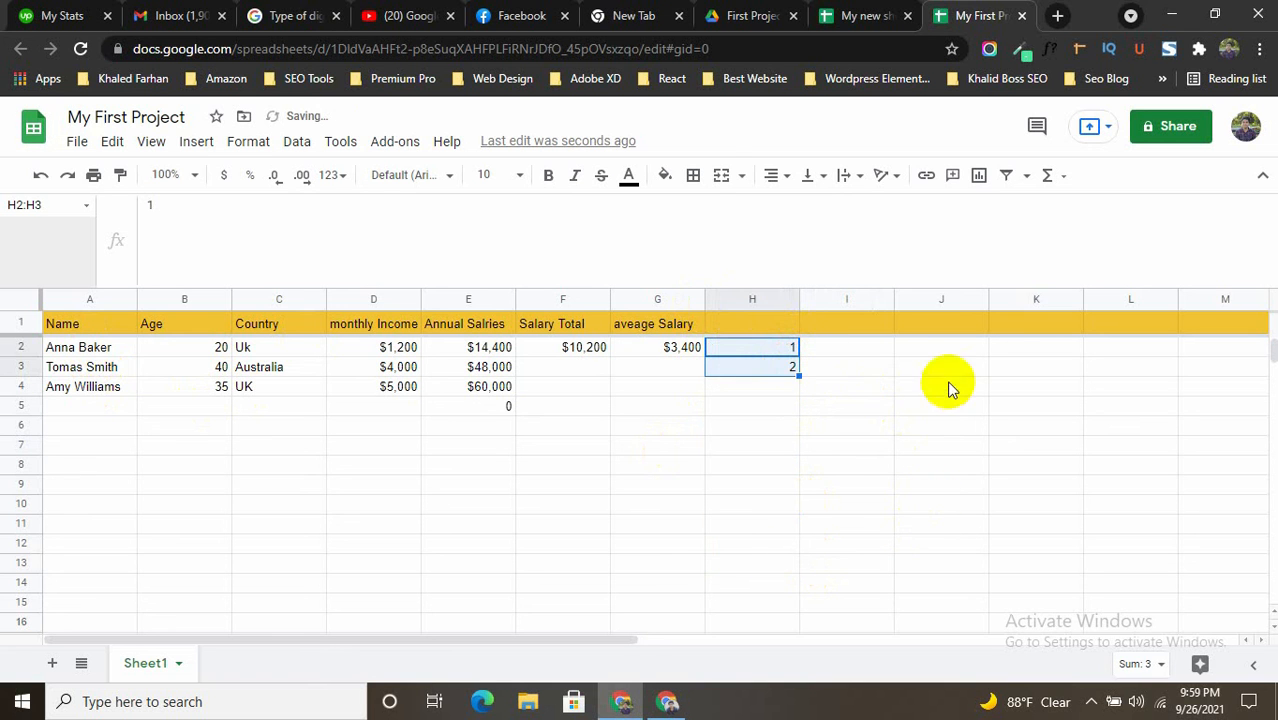
pyautogui.click(947, 388)
# - Enter "Monday" in I2 and autofill the weekday series down through I13
pyautogui.click(857, 357)
pyautogui.write('Monday')
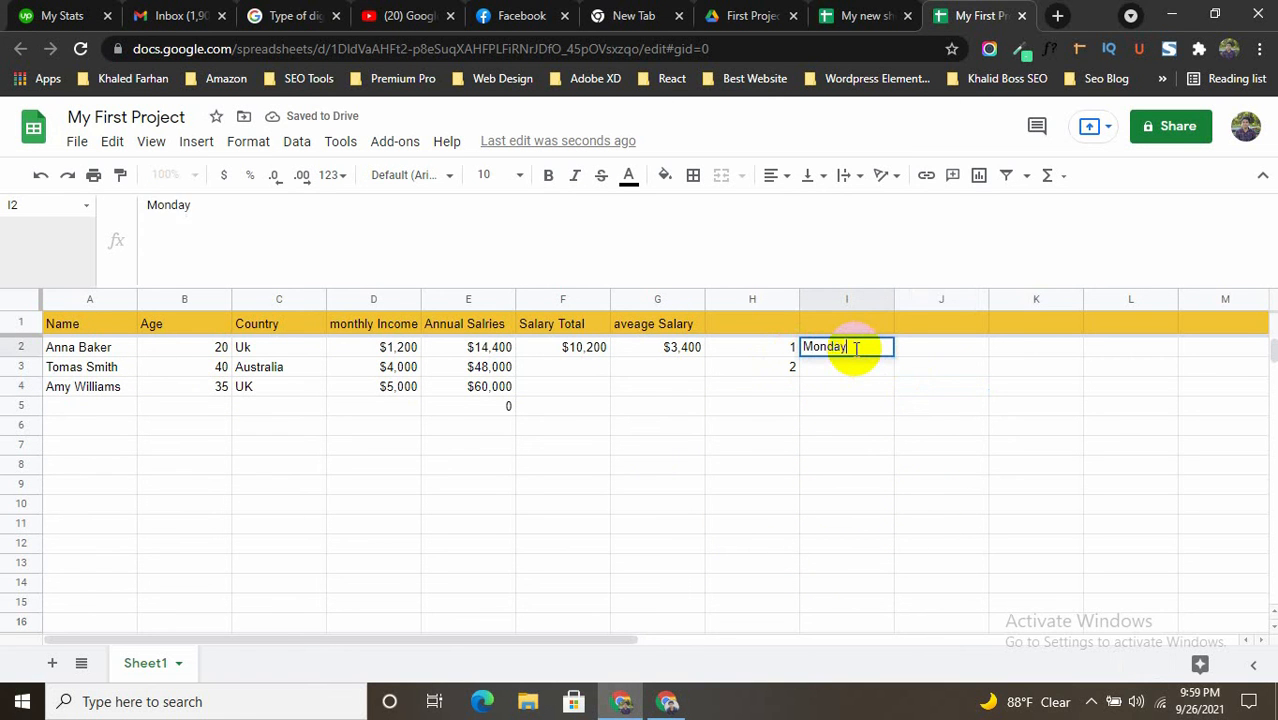
pyautogui.press('Return')
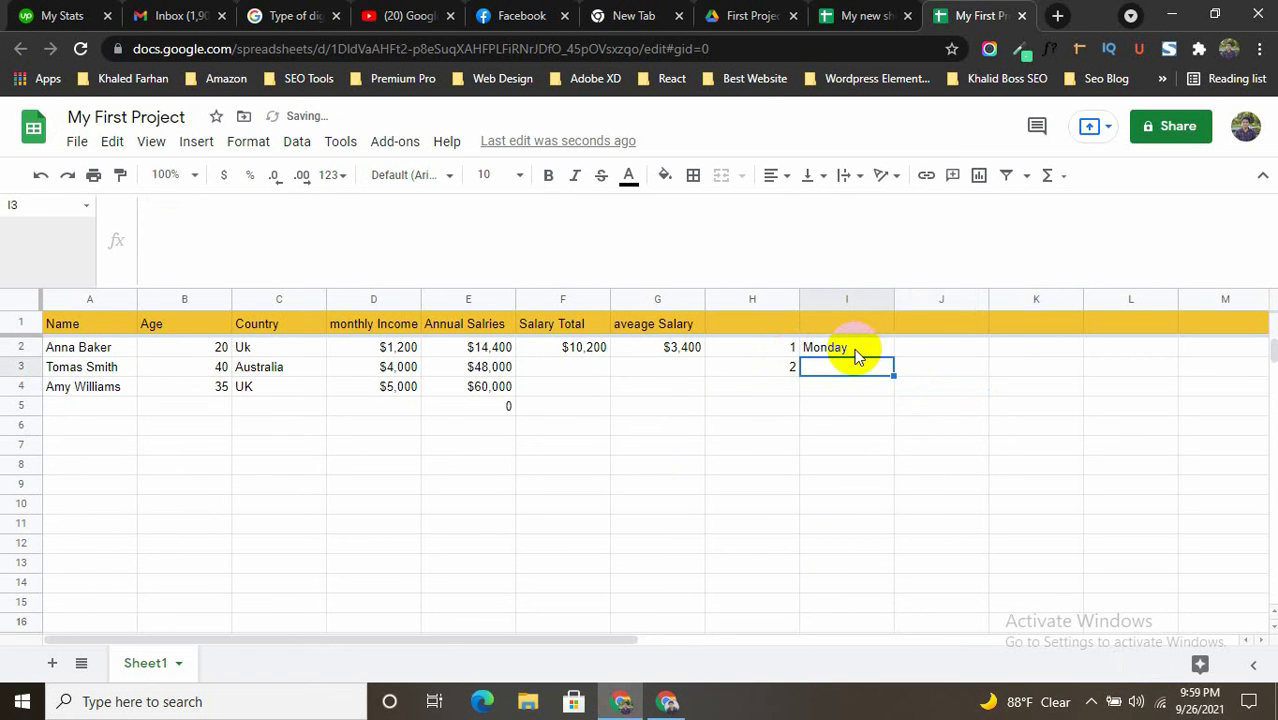
pyautogui.click(855, 352)
pyautogui.moveTo(896, 357); pyautogui.dragTo(905, 562)
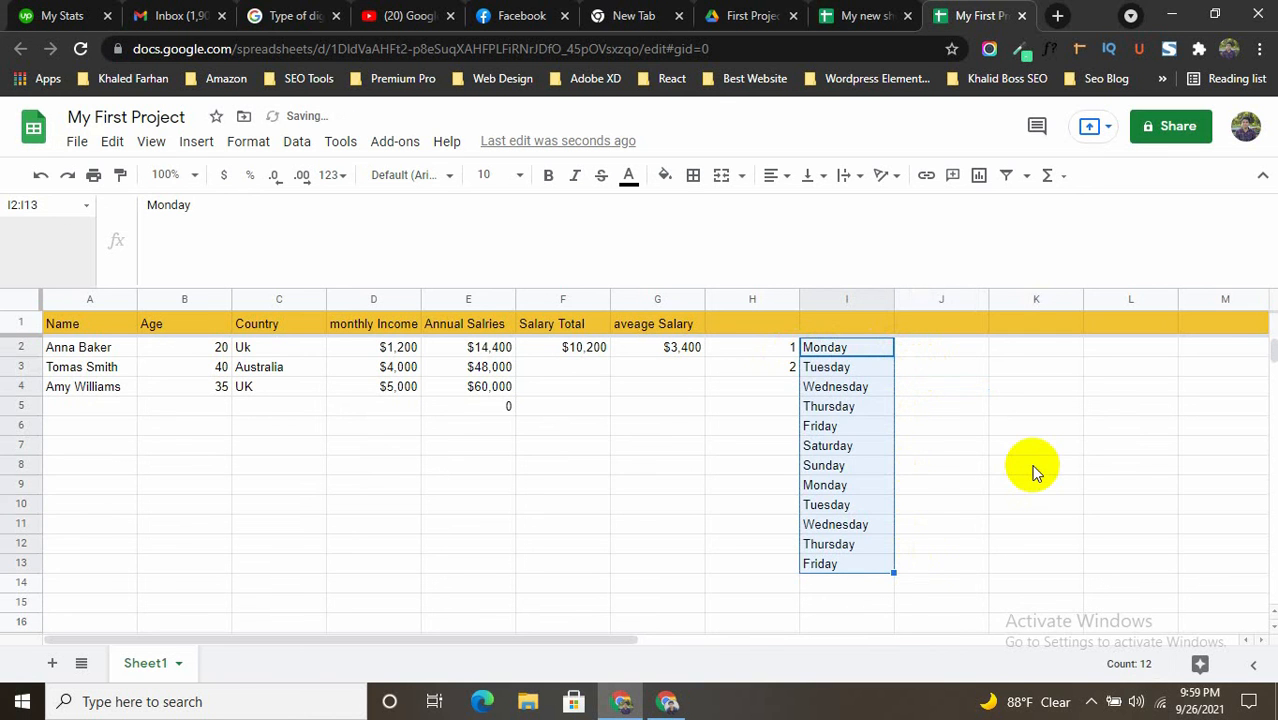
pyautogui.click(606, 425)
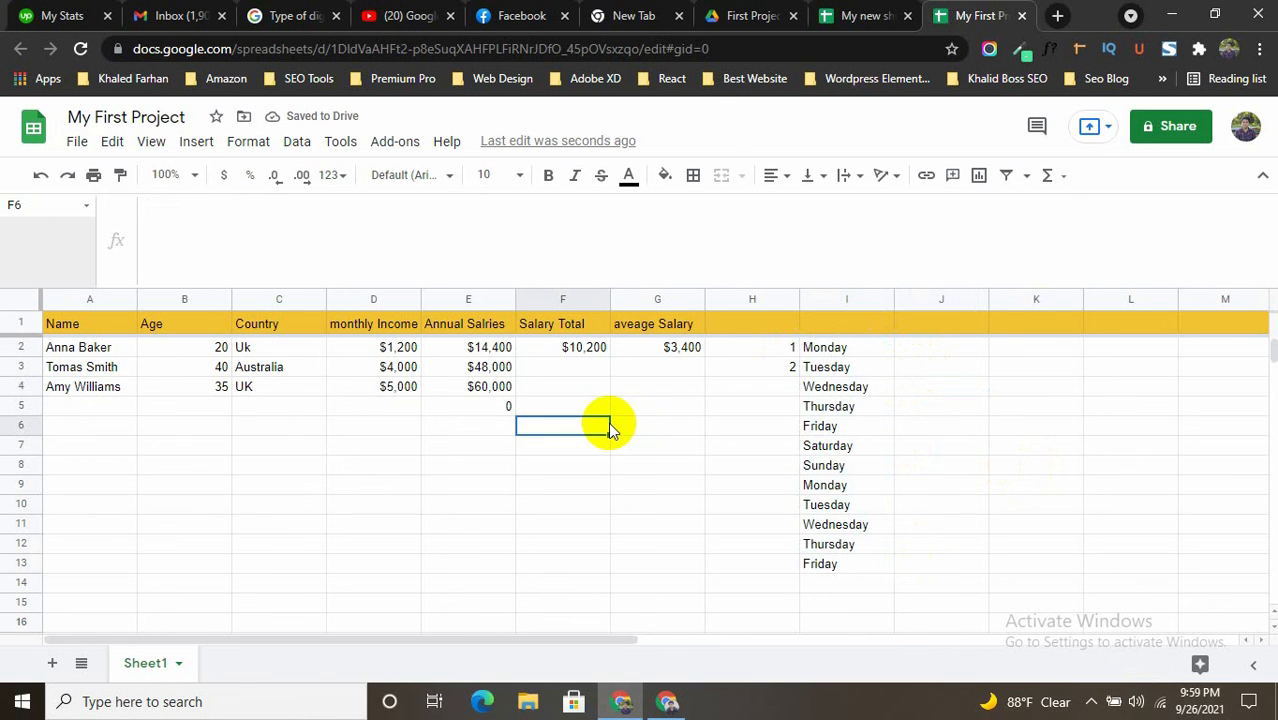